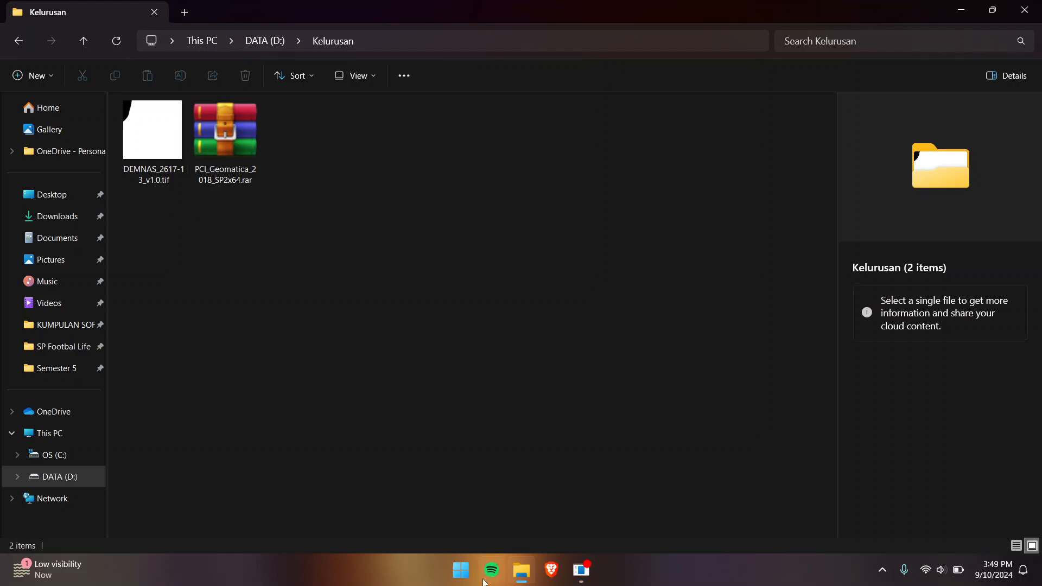
Step: Open and dismiss the Start menu, then select and deselect the Geomatica archive in Kelurusan
left_click(460, 569)
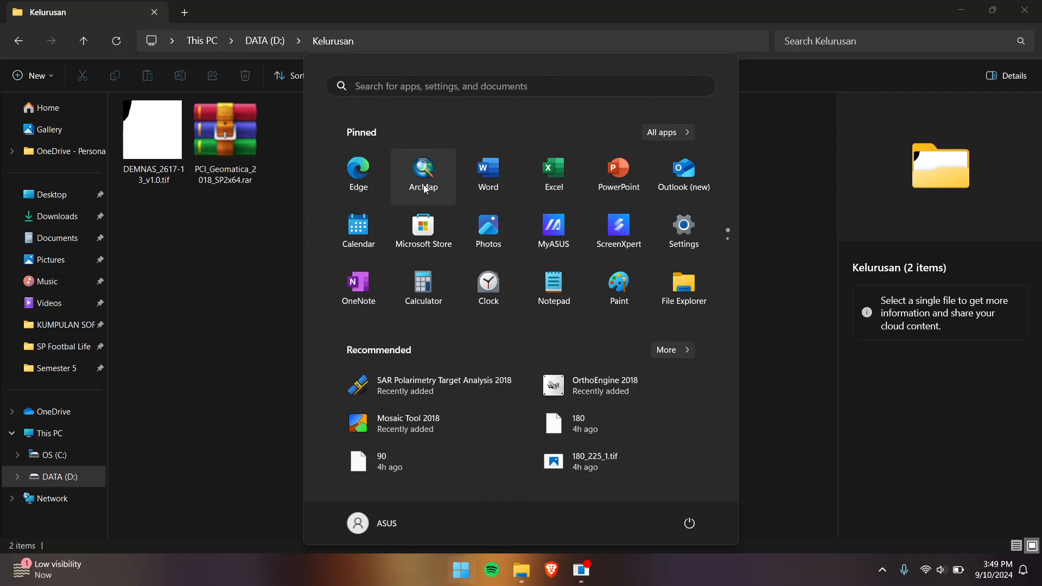
left_click(233, 197)
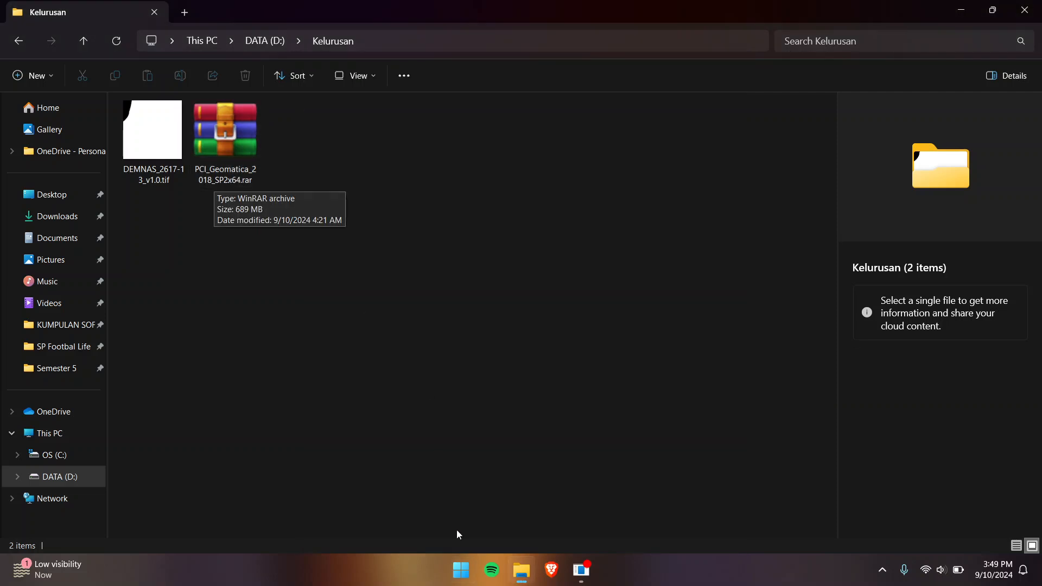
left_click(242, 168)
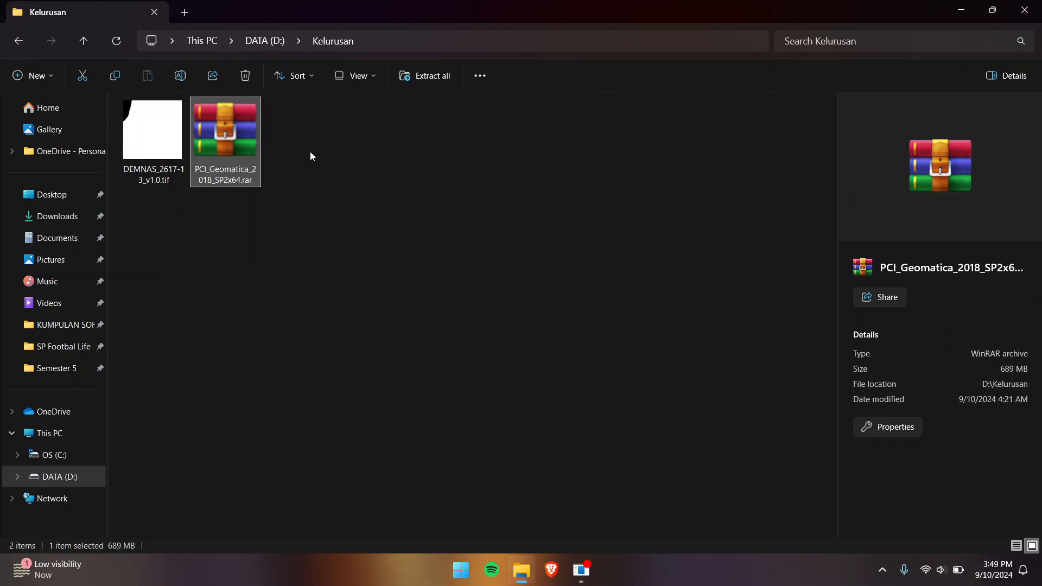
left_click(357, 173)
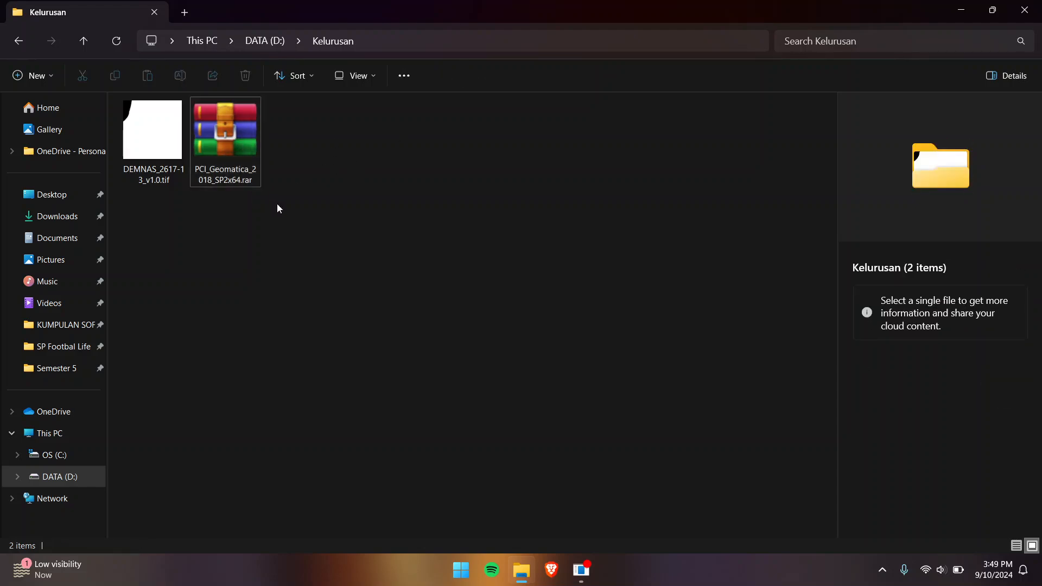
Step: Launch ArcMap from the Start menu, checking the Kelurusan folder window before returning to ArcMap
left_click(462, 581)
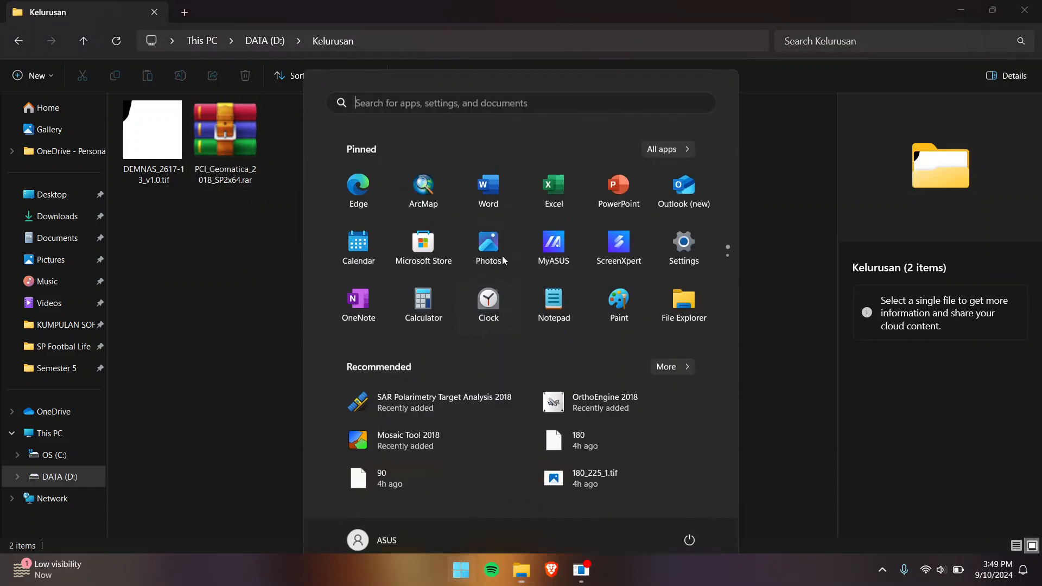
left_click(437, 198)
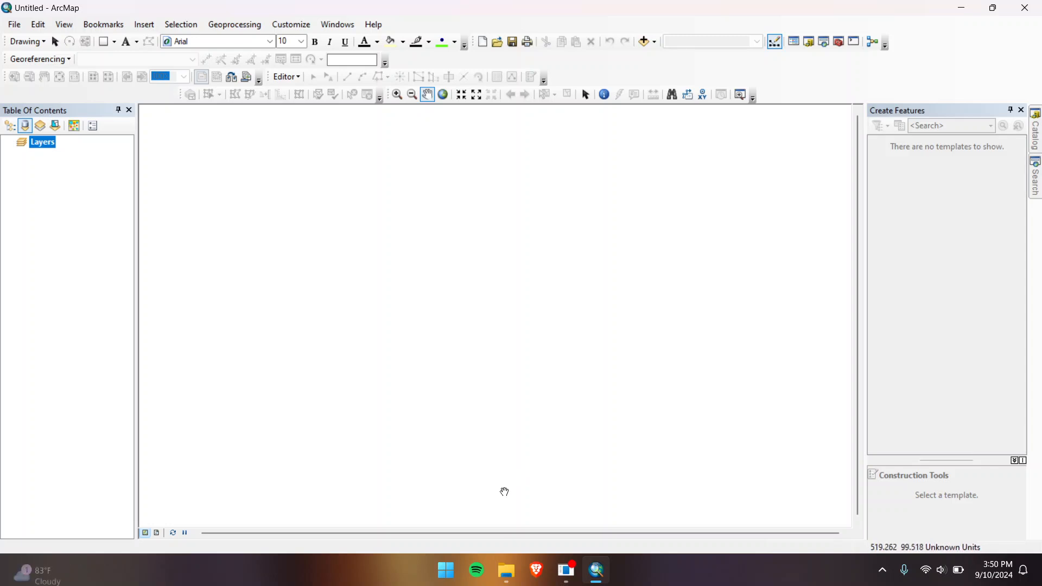
left_click(510, 565)
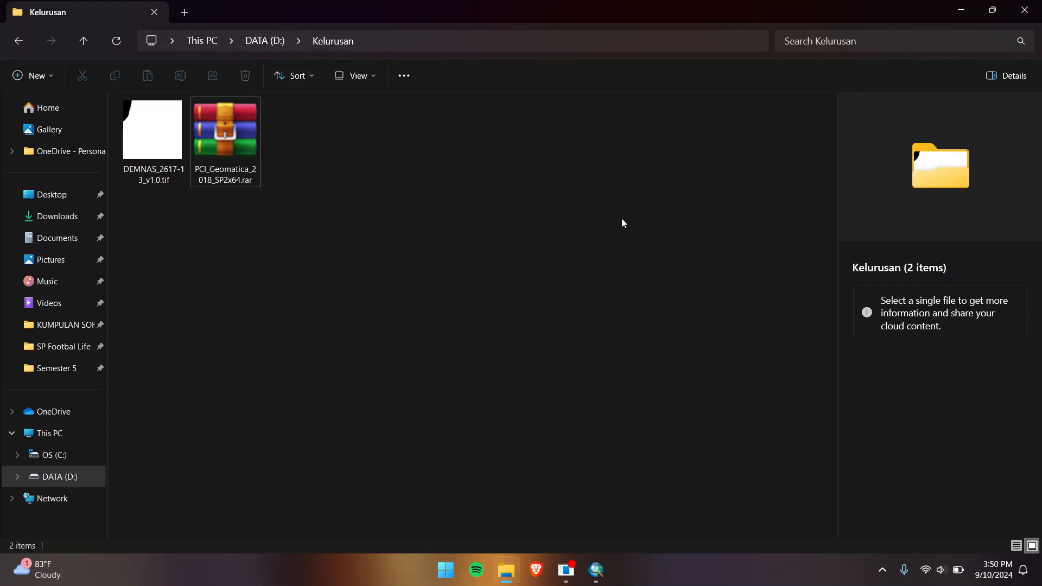
left_click(596, 569)
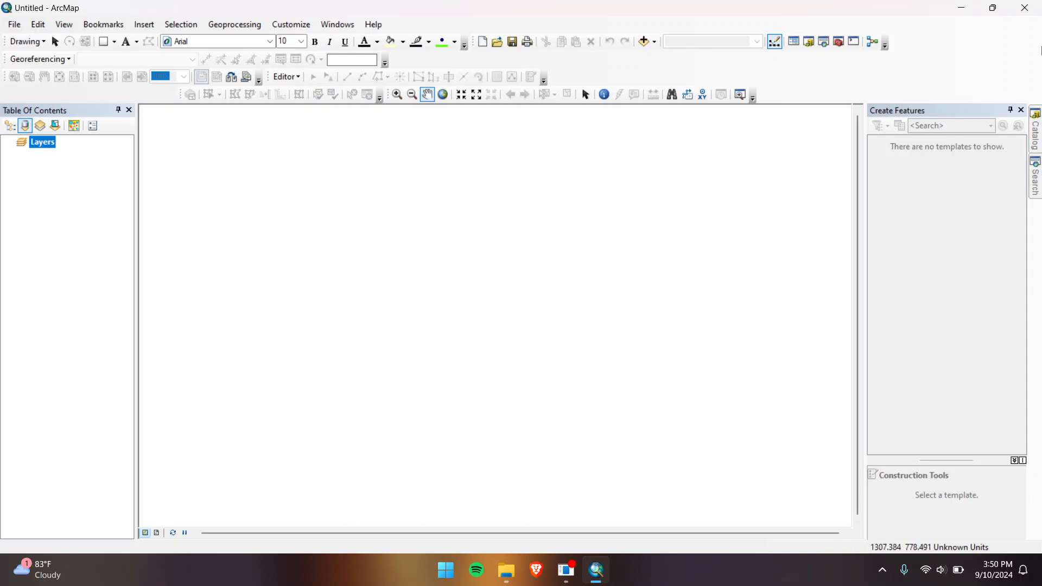
Step: Disconnect the existing D:\Kelurusan folder connection in the Catalog
left_click(1036, 127)
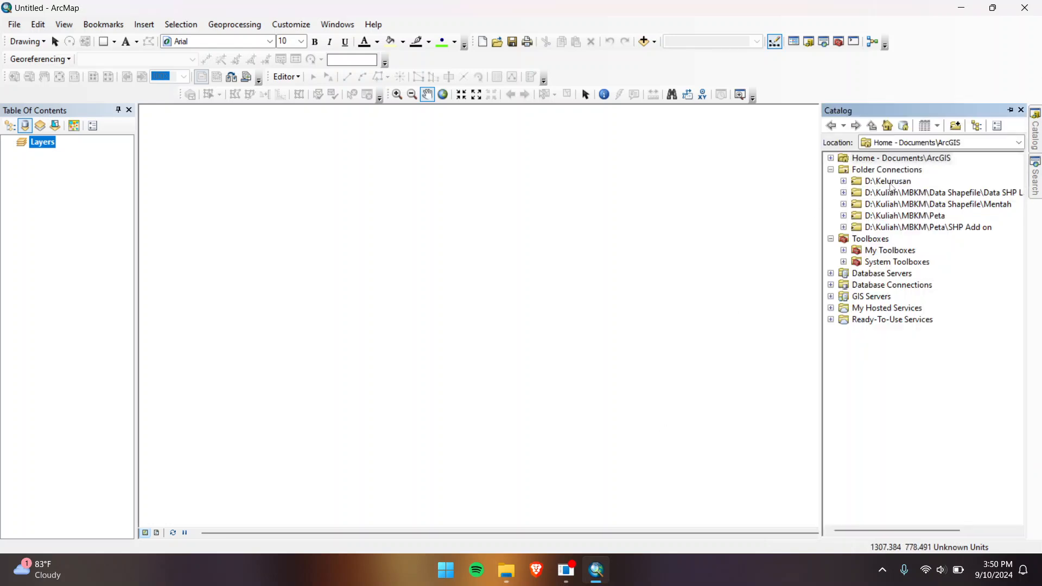
right_click(892, 185)
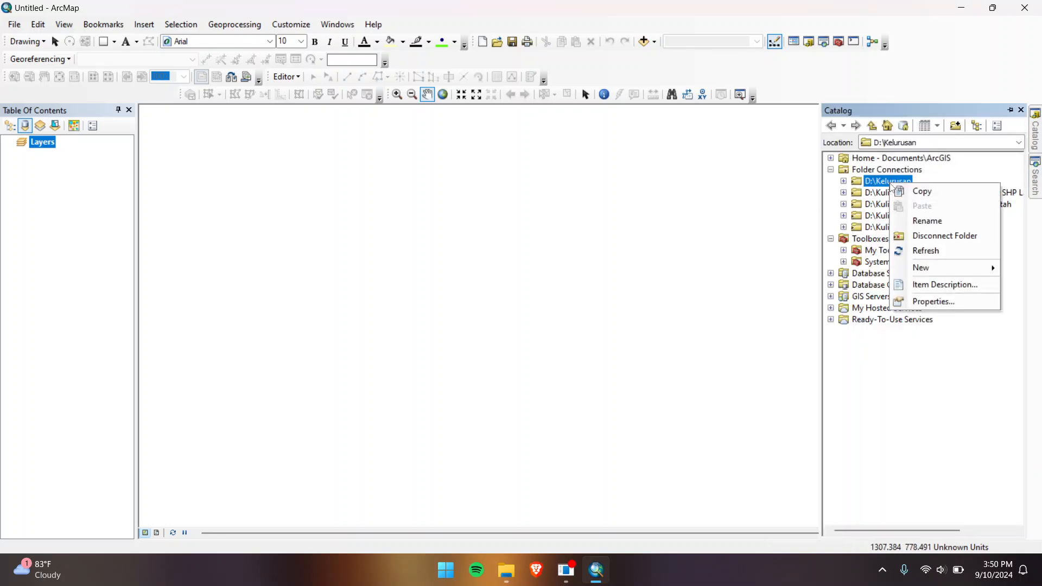
left_click(917, 233)
Step: Reconnect D:\Kelurusan from DATA (D:) and expand it to show DEMNAS_2617-13_v1.0.tif
left_click(909, 171)
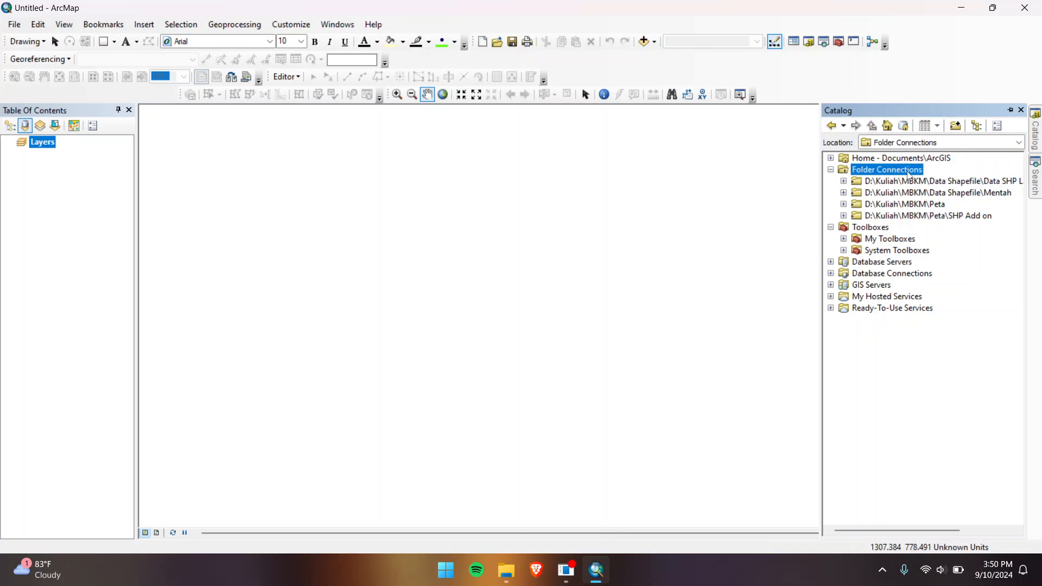
left_click(940, 126)
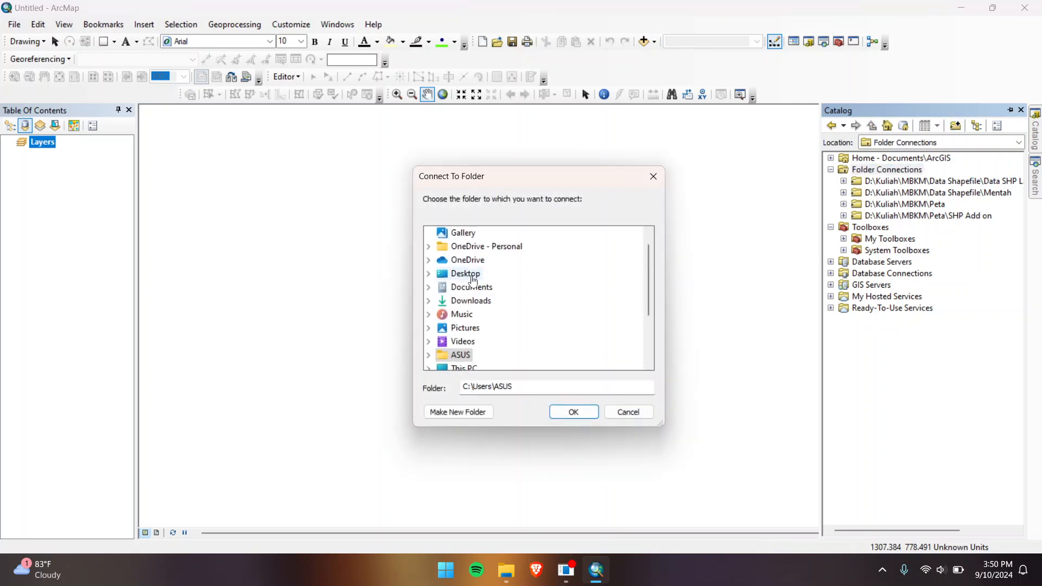
scroll(473, 302, "down", 1)
left_click(428, 286)
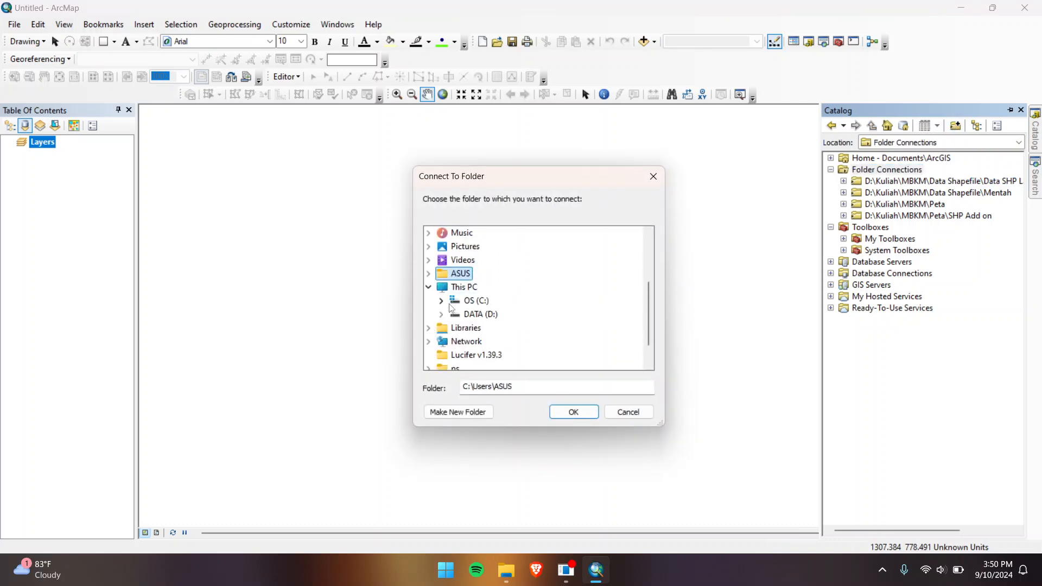
left_click(448, 315)
scroll(491, 255, "down", 3)
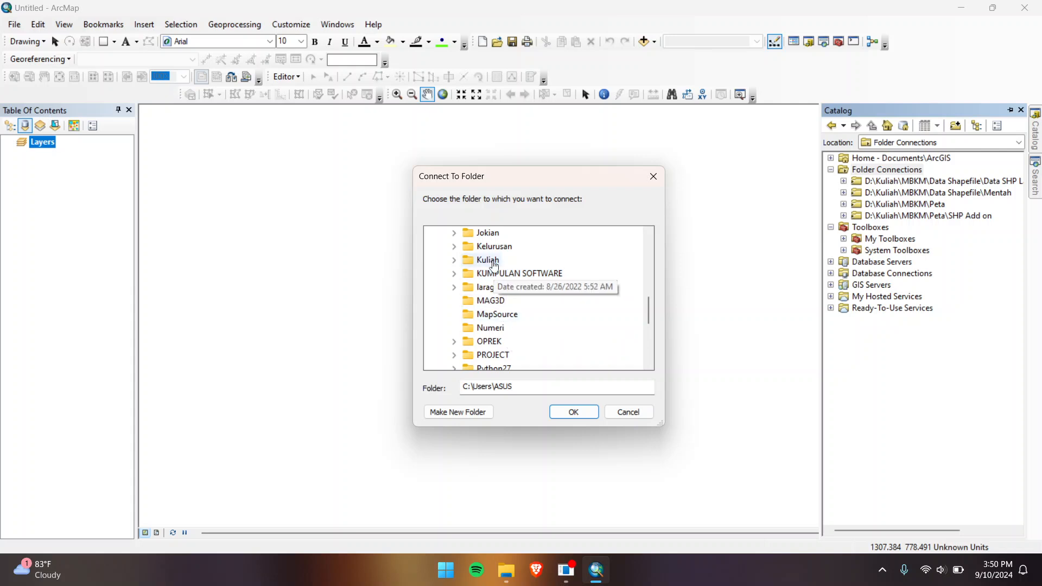
left_click(493, 246)
left_click(564, 413)
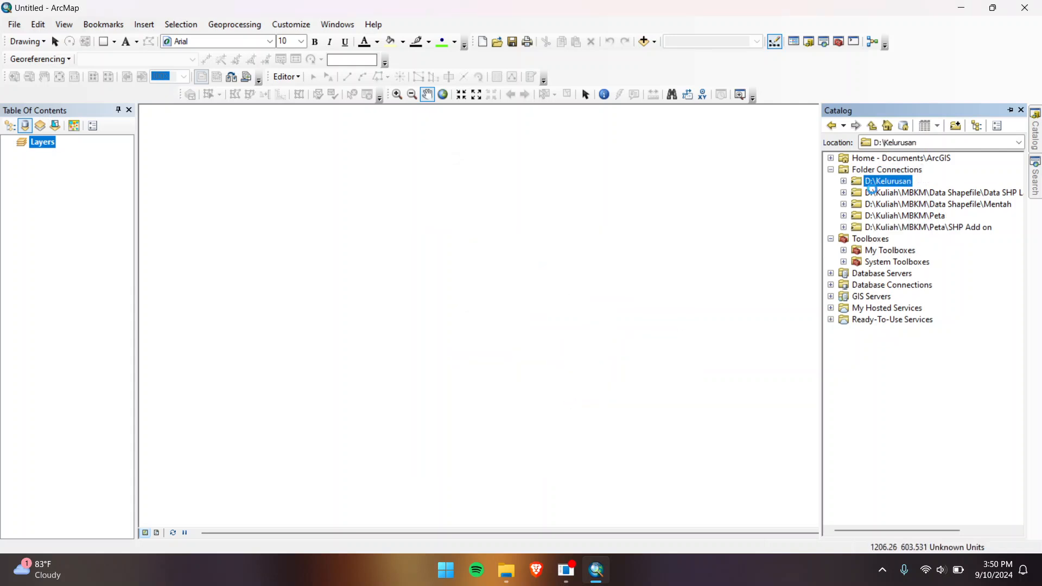
left_click(926, 193)
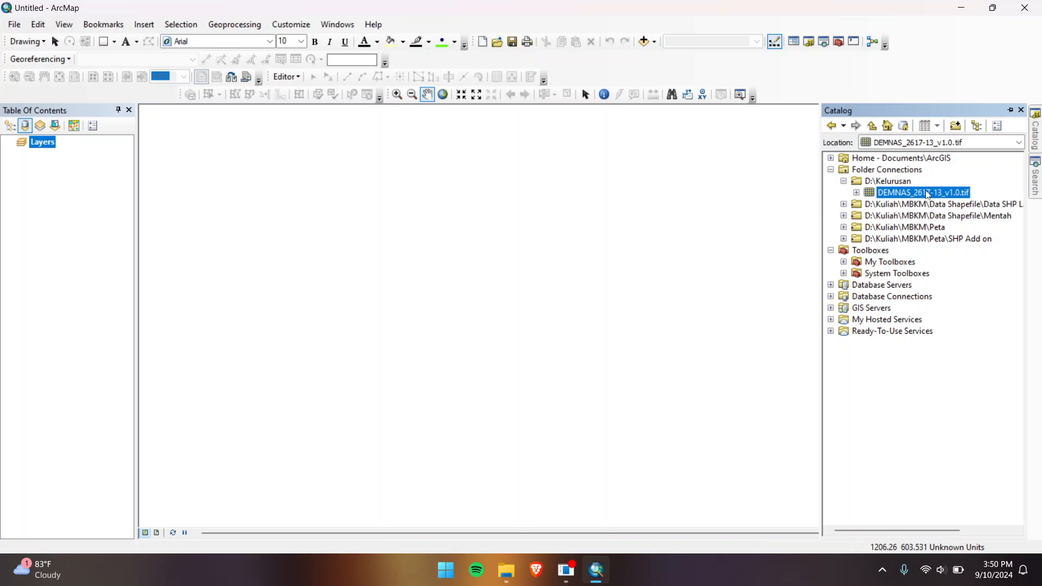
Step: Add DEMNAS_2617-13_v1.0.tif to the map, dismissing the unknown spatial reference warning
left_click_drag(208, 155, 92, 210)
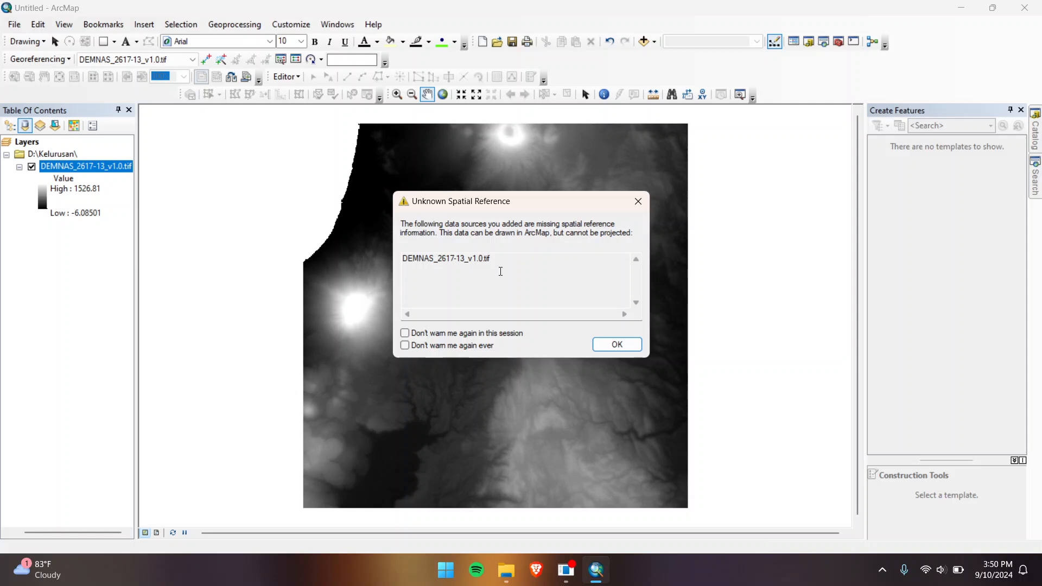
left_click(611, 345)
left_click(823, 42)
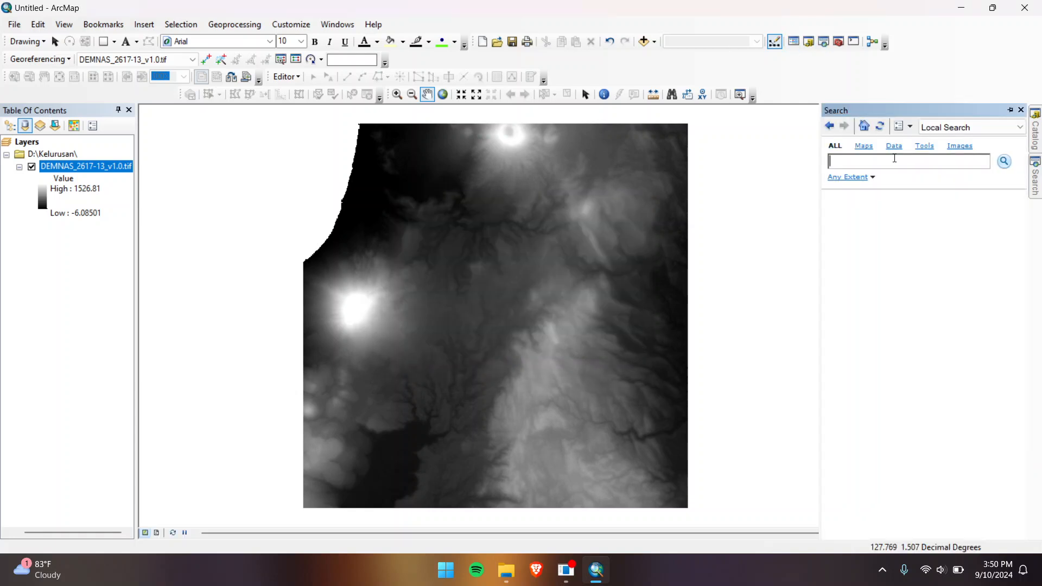
Step: Search for 'raster' tools and open Project Raster (Data Management)
type("raster")
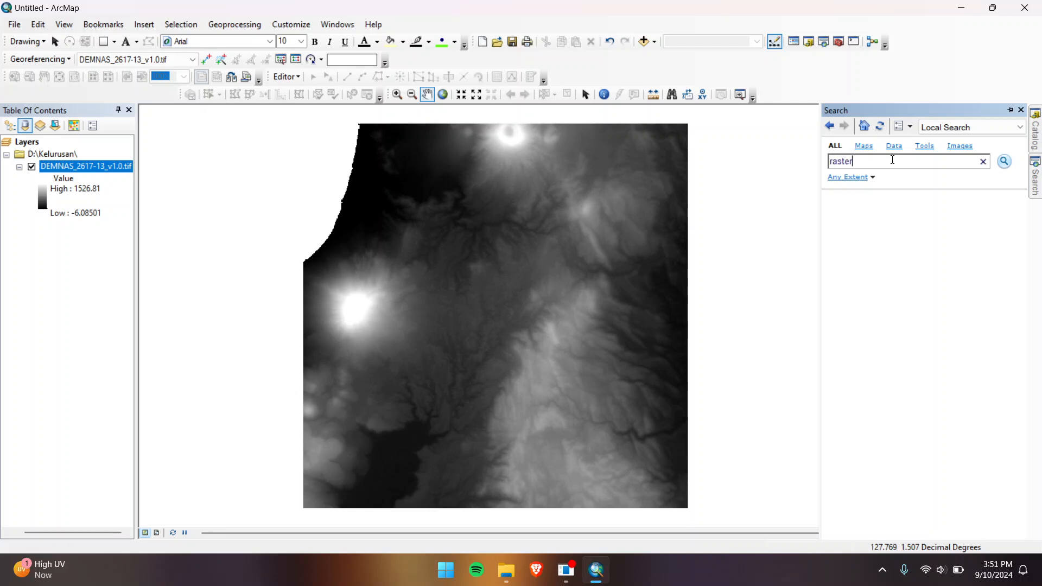
key("Return")
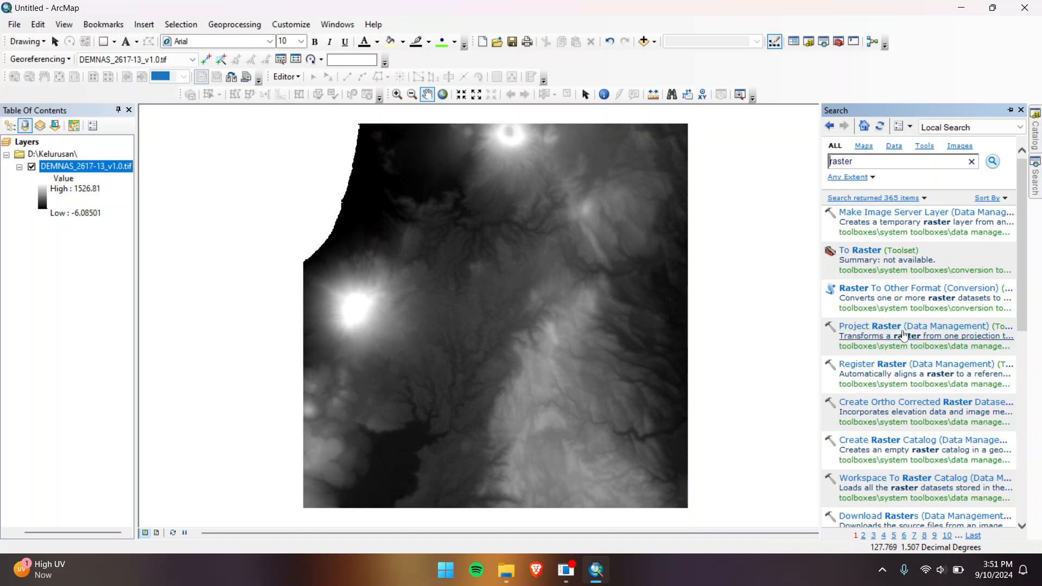
left_click(905, 326)
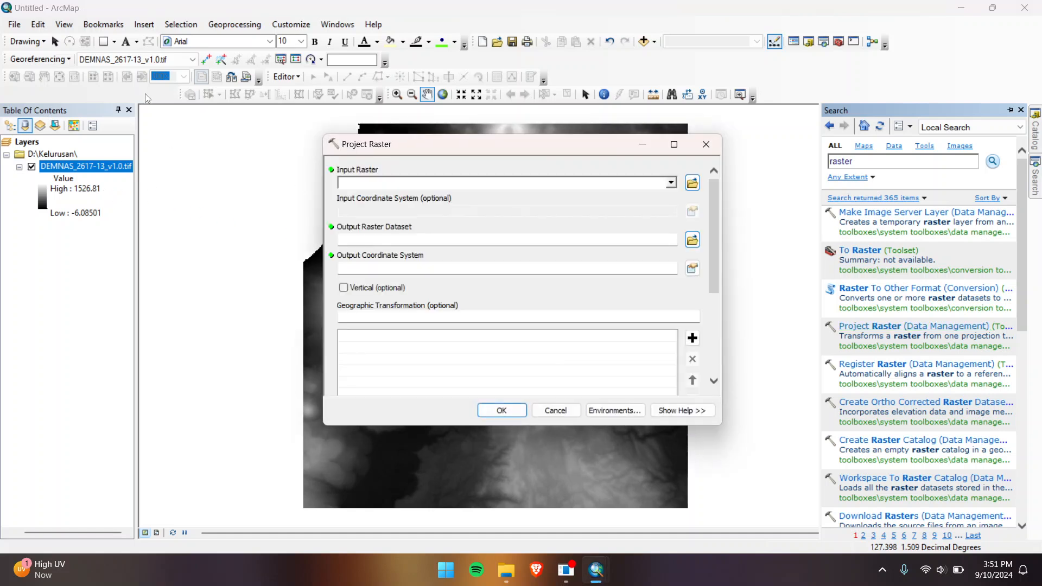
Step: Set DEMNAS_2617-13_v1.0.tif as input with WGS 1984 coordinates and output D:\Kelurusan\demnastes
left_click(109, 167)
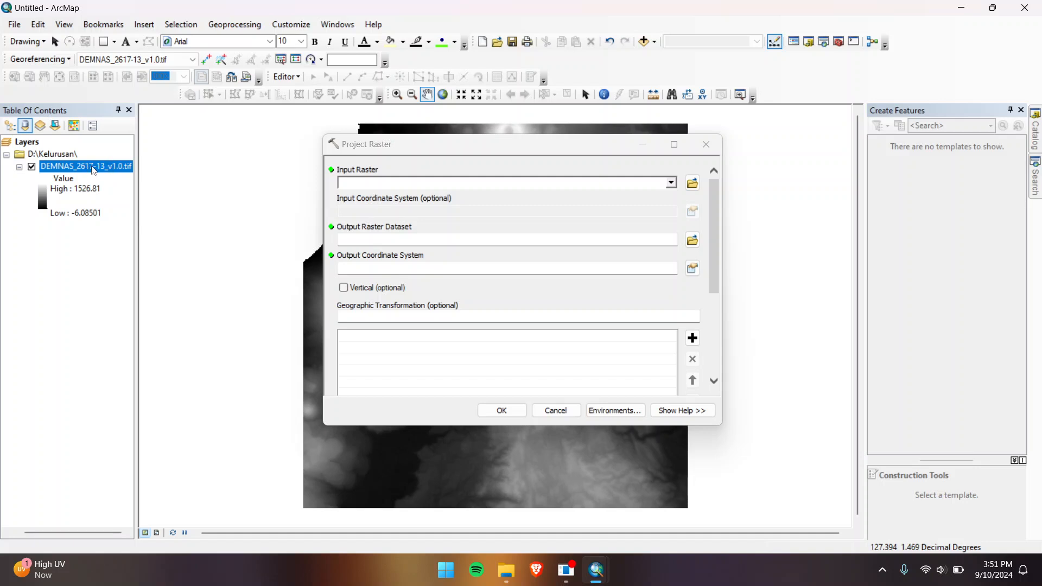
left_click_drag(92, 168, 351, 186)
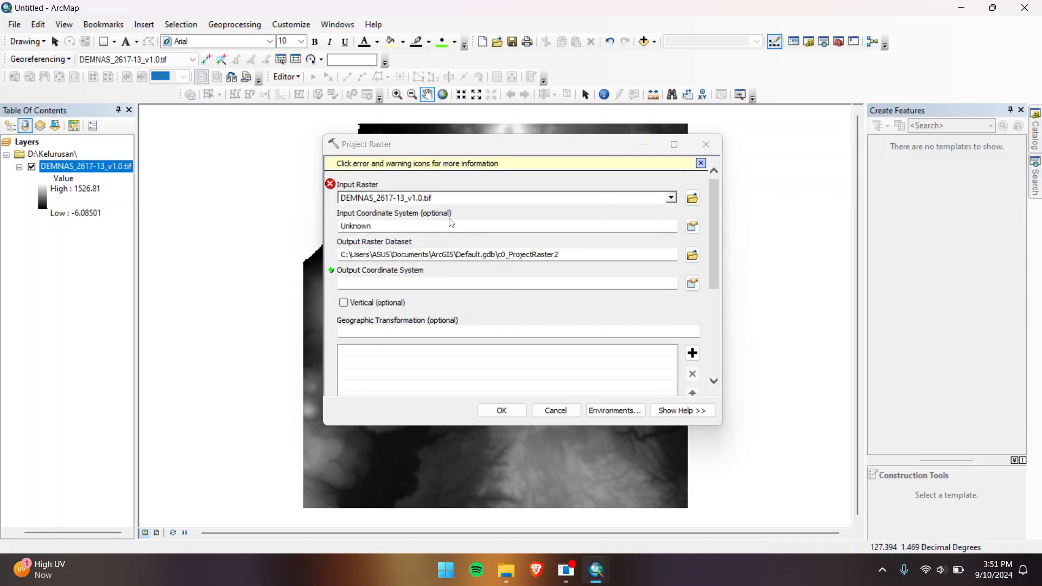
left_click(691, 226)
left_click(458, 185)
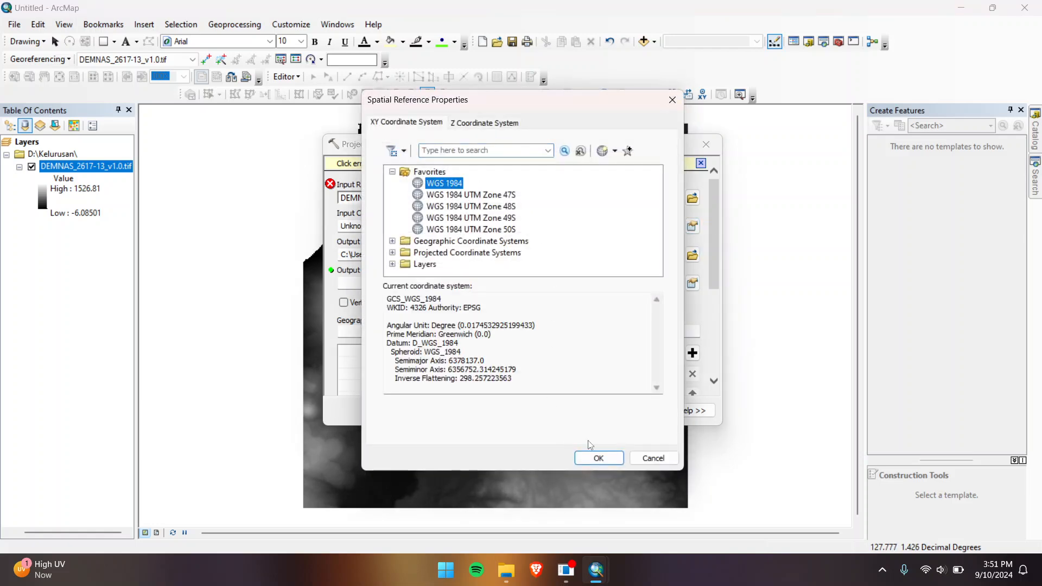
left_click(597, 459)
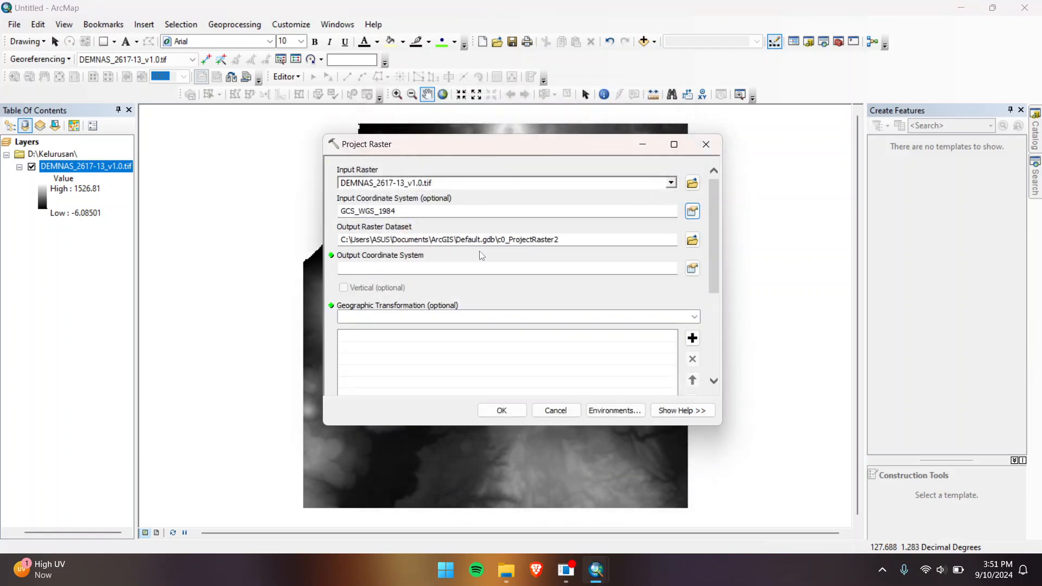
left_click(692, 240)
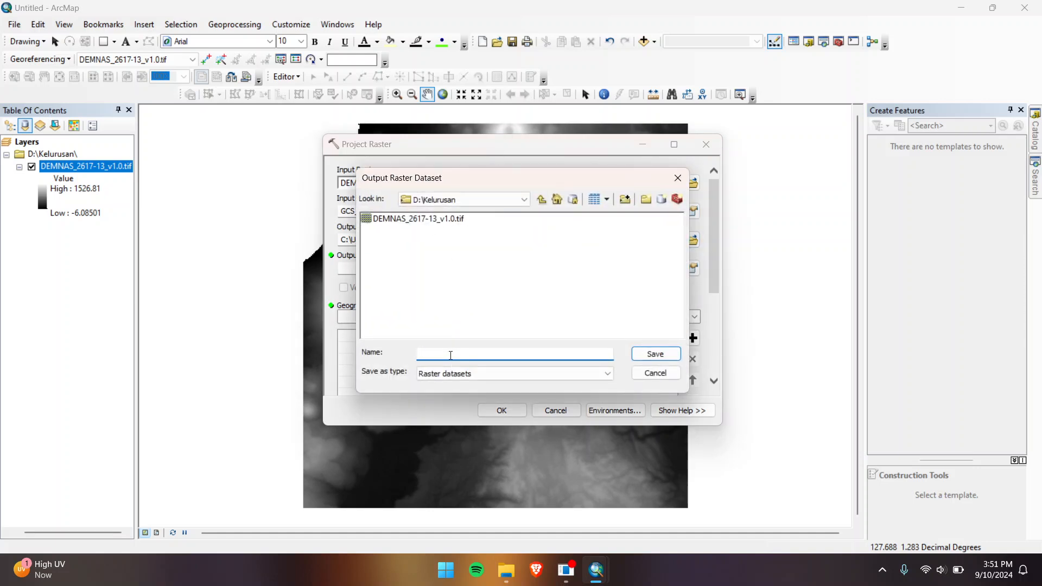
type("demnastes")
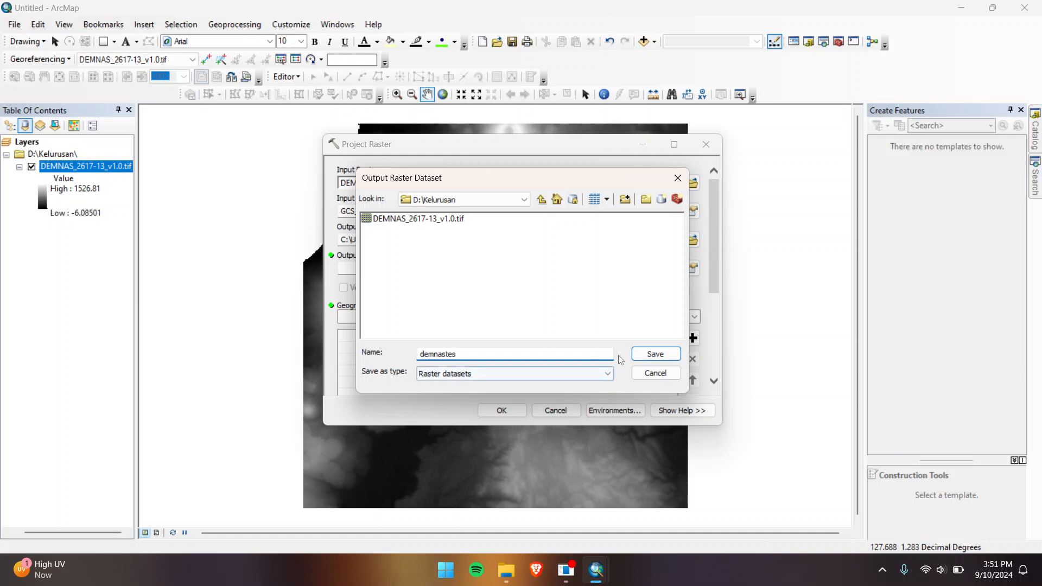
left_click(654, 356)
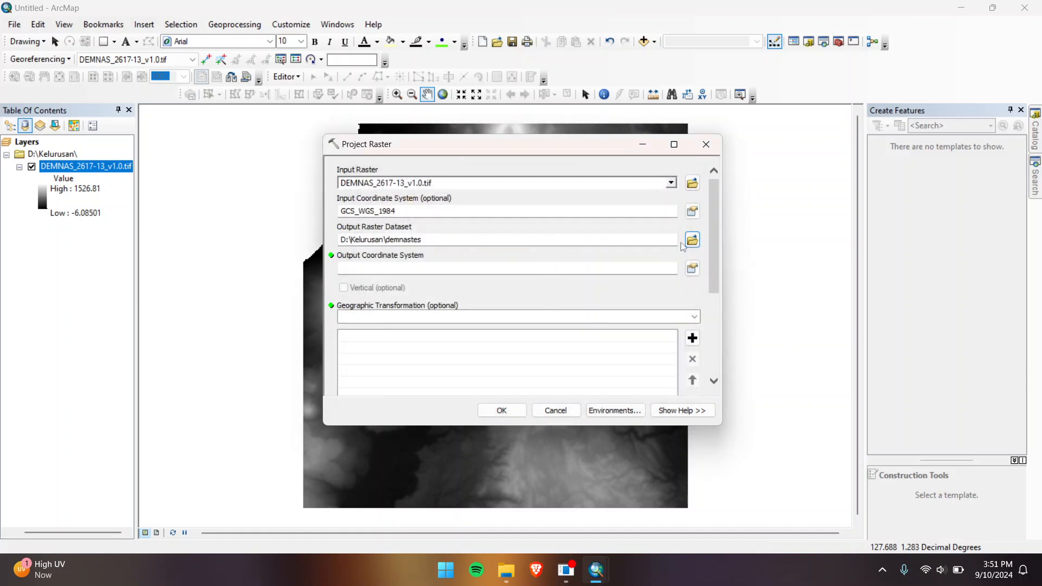
Step: Set the output coordinate system to WGS 1984 UTM Zone 52N
left_click(696, 270)
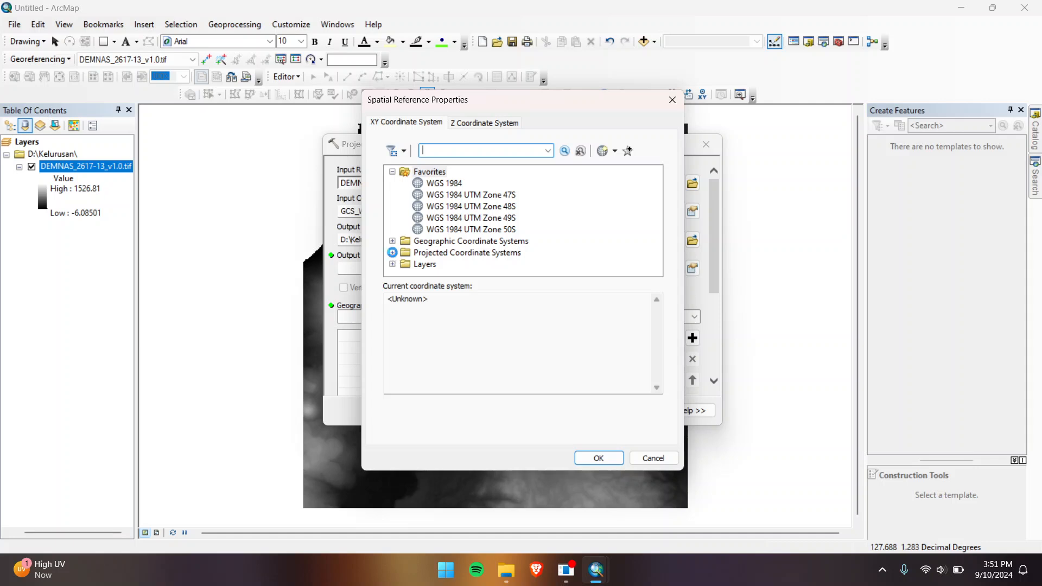
left_click(393, 253)
scroll(405, 238, "down", 2)
left_click(404, 229)
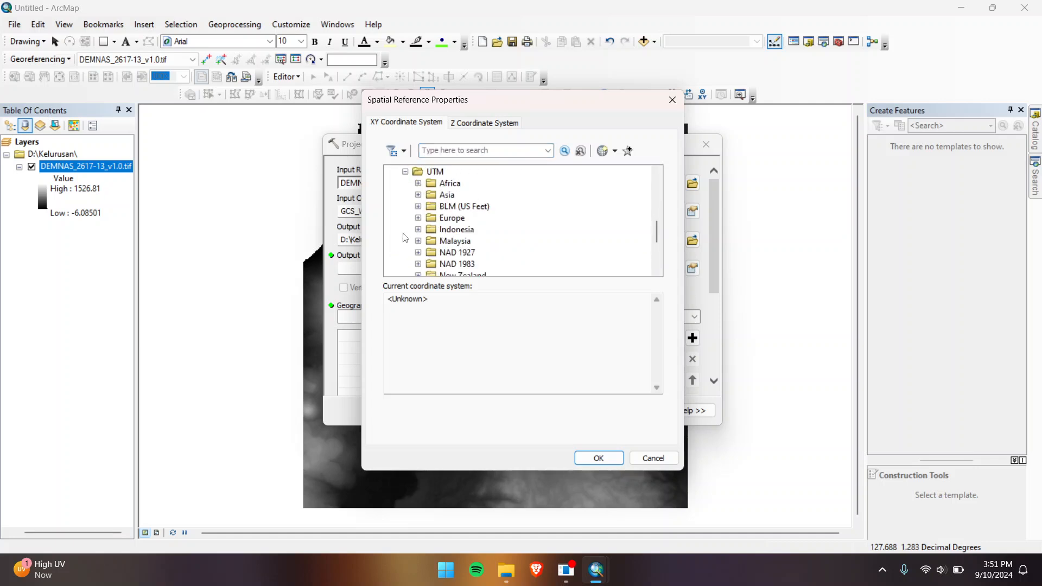
scroll(407, 234, "down", 3)
left_click(418, 229)
scroll(422, 234, "down", 1)
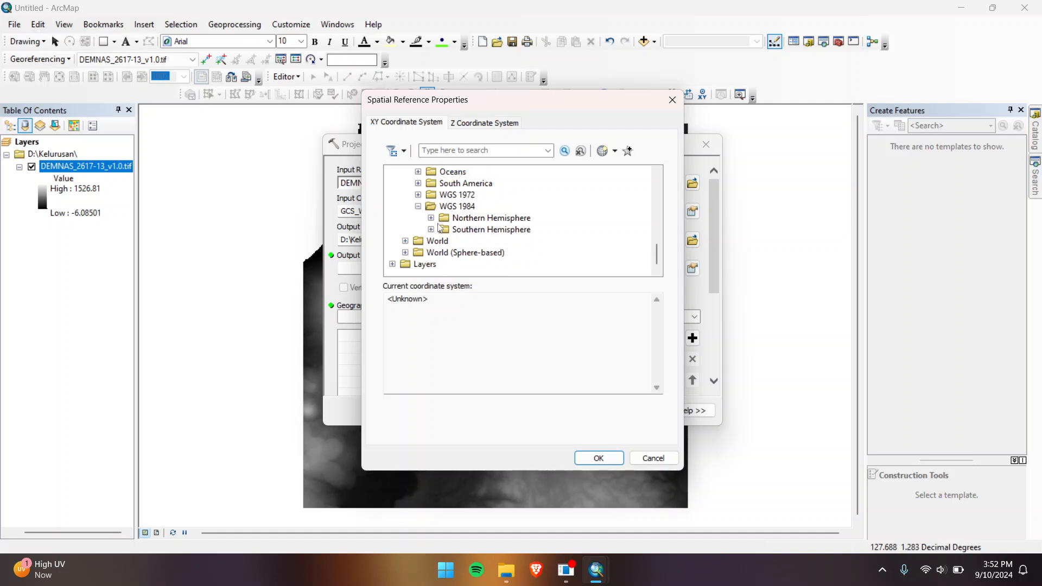
left_click(430, 218)
scroll(481, 232, "down", 15)
scroll(482, 233, "down", 9)
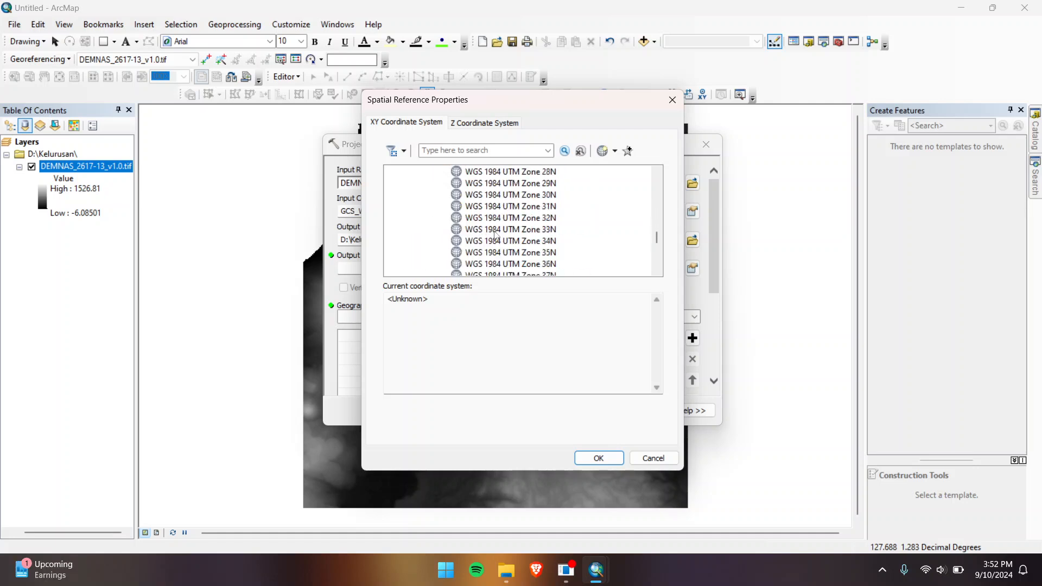
left_click(521, 240)
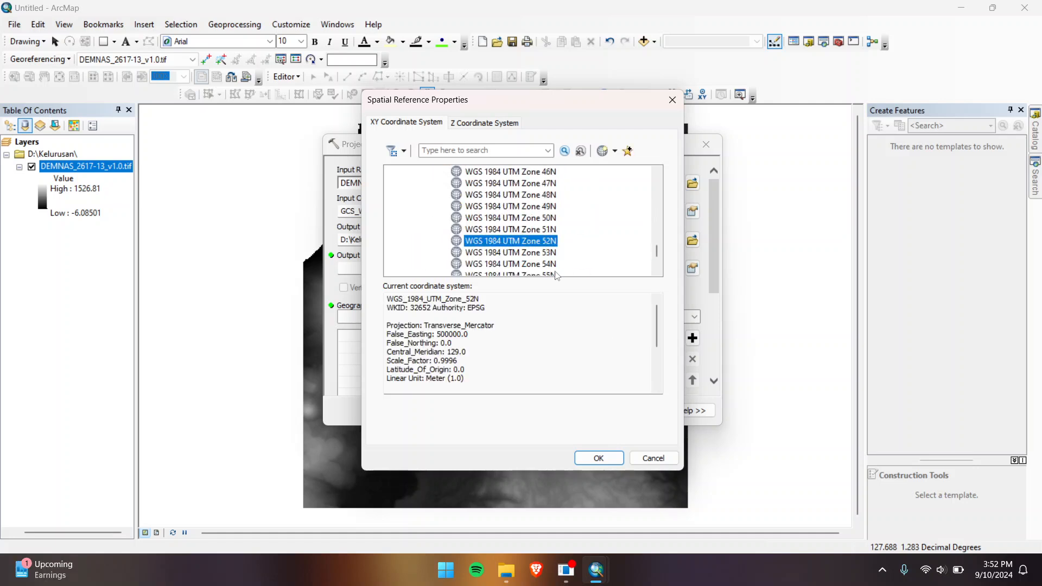
left_click(614, 458)
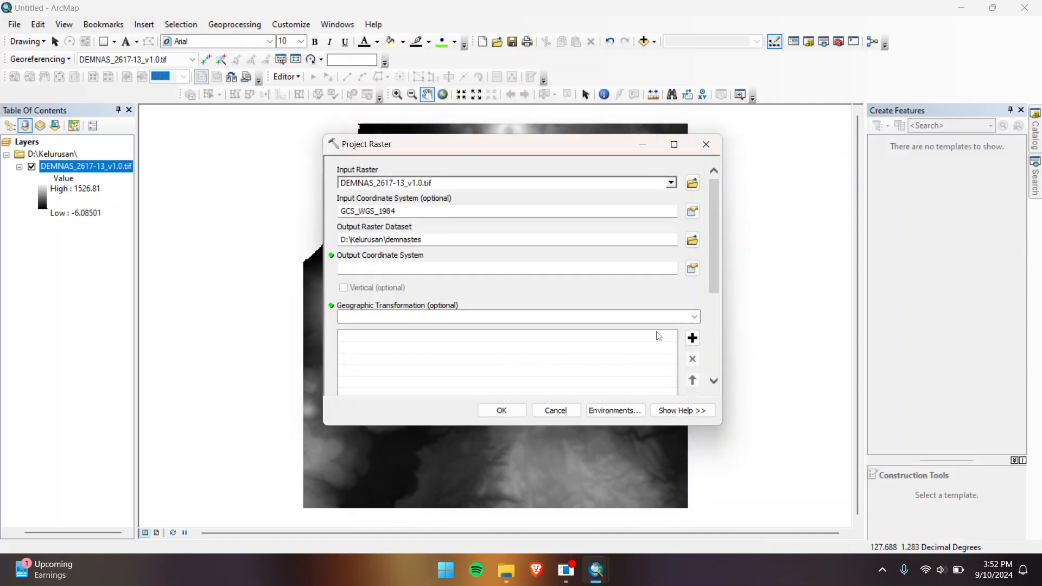
Step: Run Project Raster to produce the demnastes layer
left_click(500, 411)
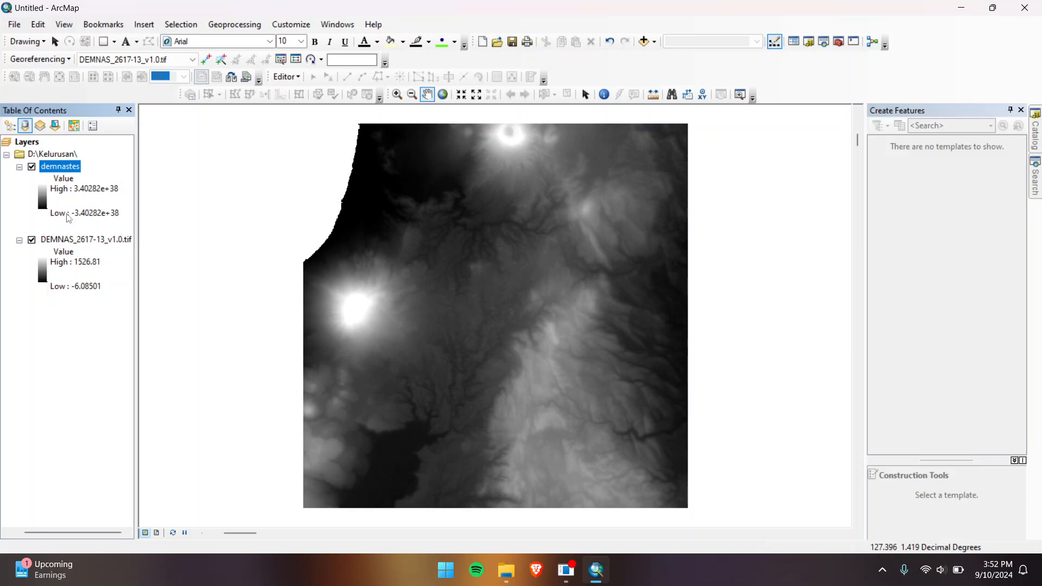
Step: Start a blank map without saving and re-add DEMNAS_2617-13_v1.0.tif from the Catalog
left_click(14, 42)
left_click(15, 26)
mouse_move(38, 25)
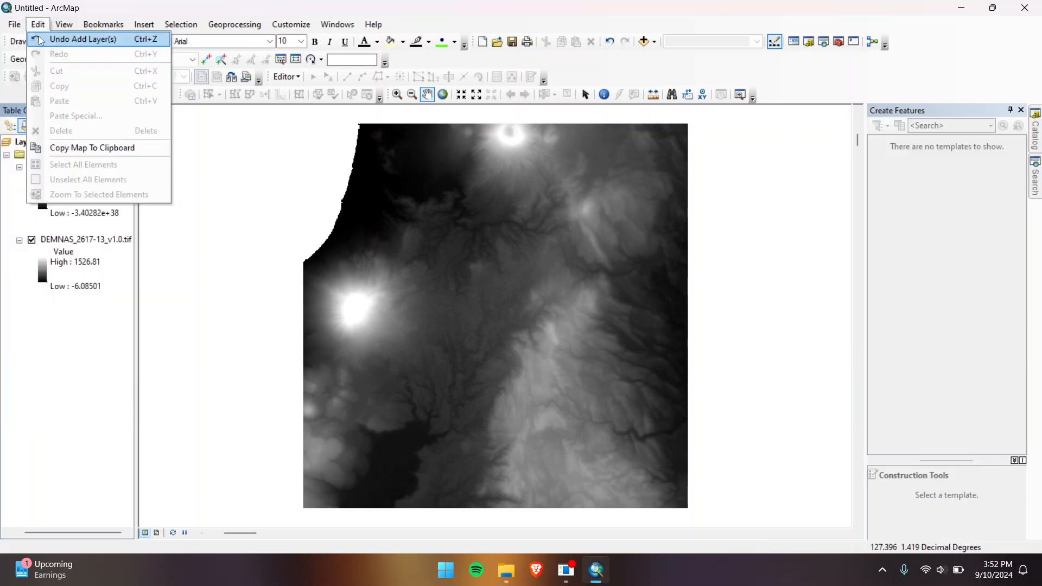
left_click(35, 33)
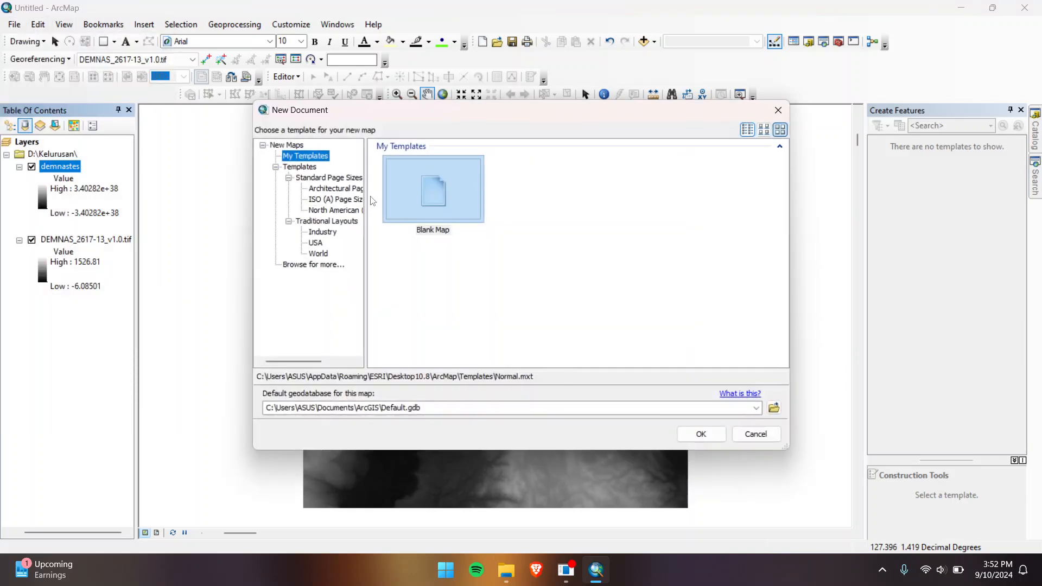
left_click(701, 434)
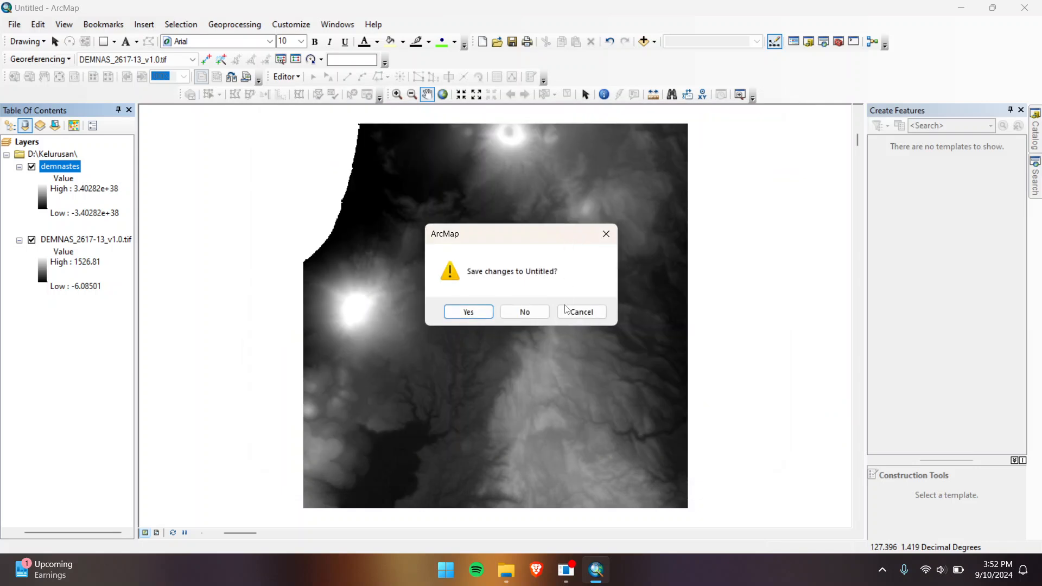
left_click(524, 312)
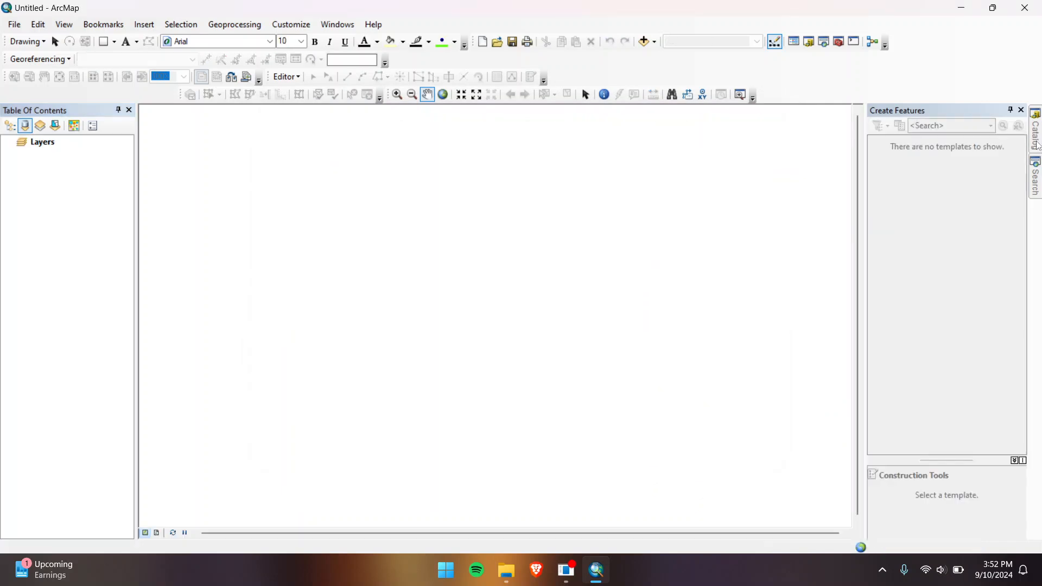
left_click(1037, 133)
left_click_drag(919, 193, 63, 172)
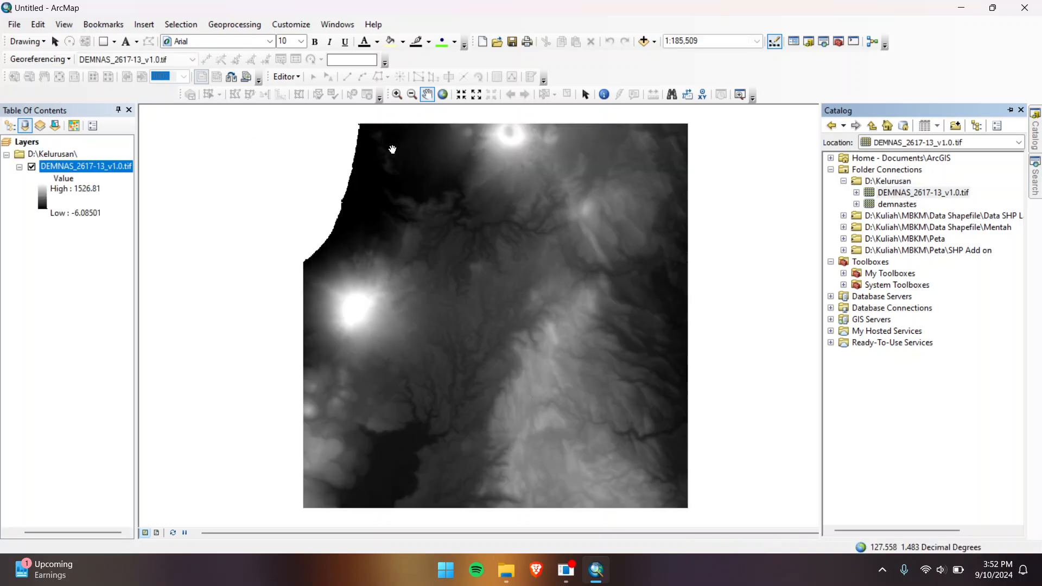
Step: Open Project Raster again with DEMNAS_2617-13_v1.0.tif as the input raster
left_click(822, 43)
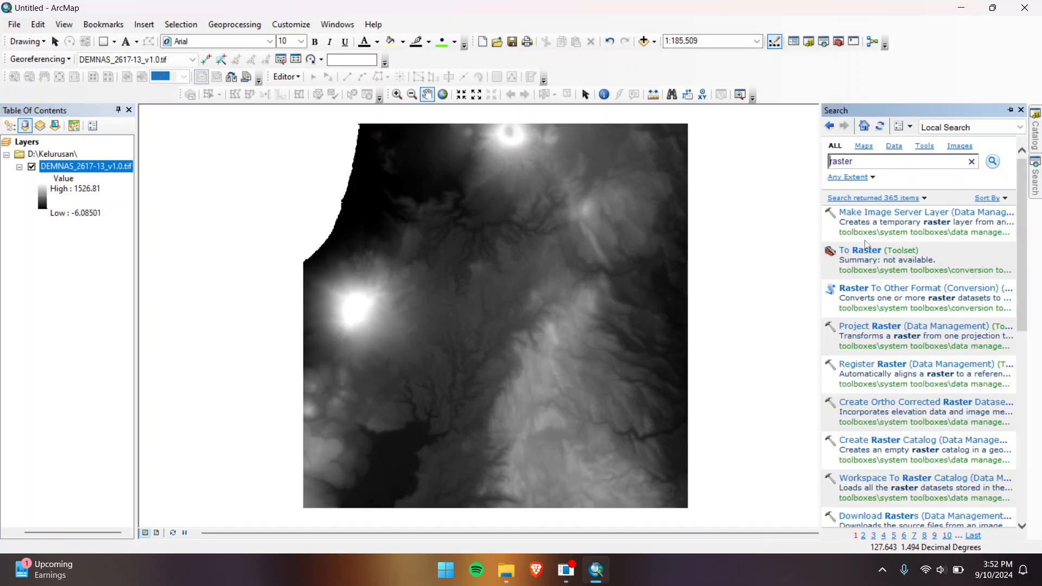
left_click(870, 325)
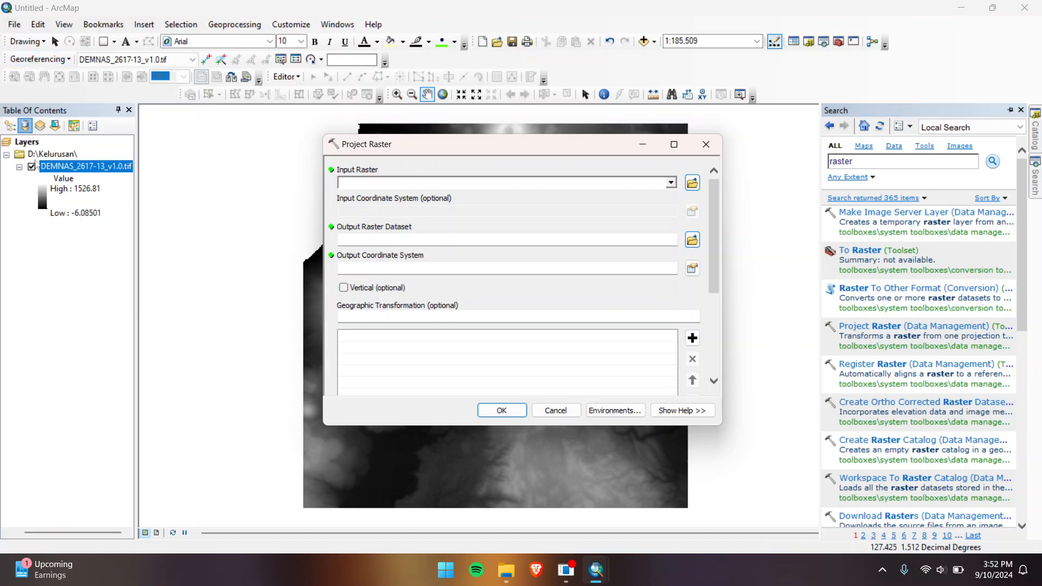
left_click(82, 177)
left_click_drag(82, 172, 387, 186)
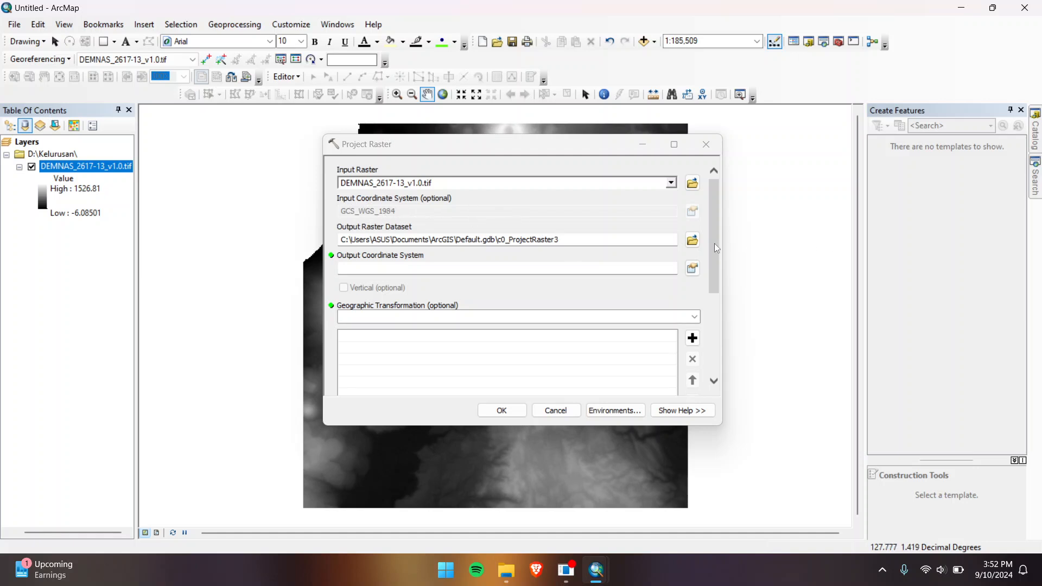
Step: Name the output raster D:\Kelurusan\demnas2617
left_click(691, 240)
left_click(402, 232)
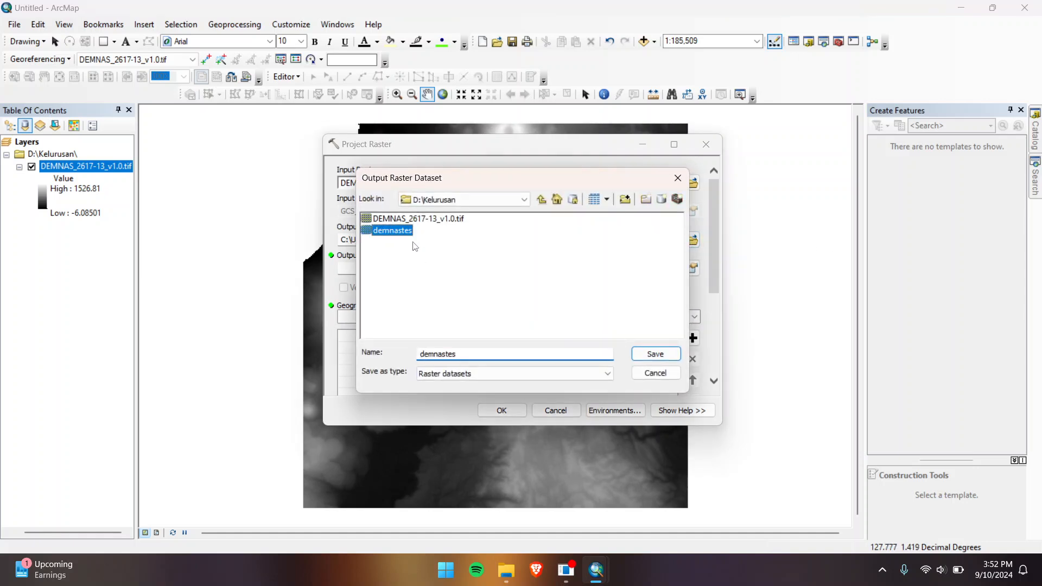
left_click_drag(465, 357, 444, 358)
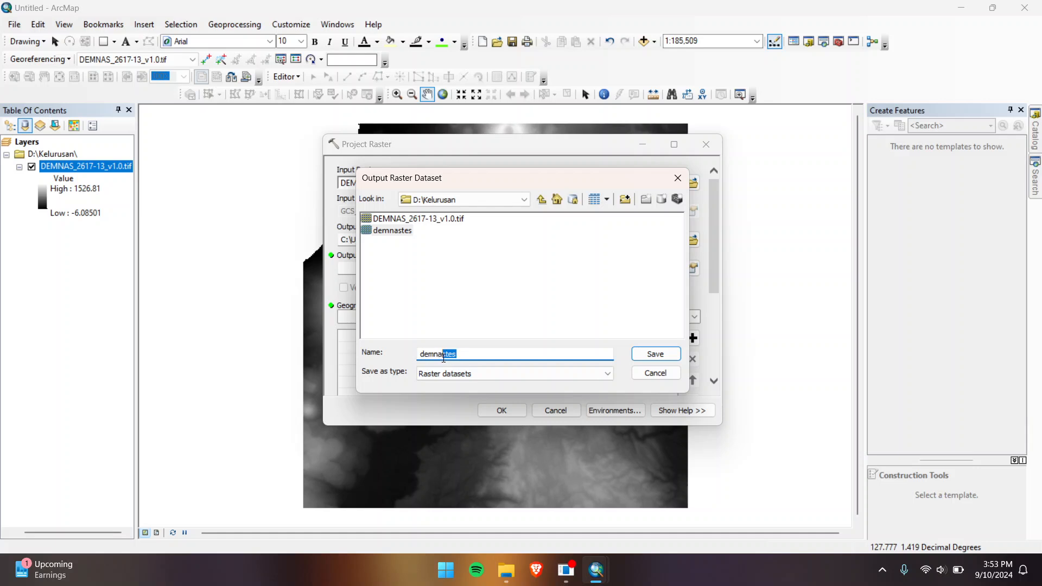
type("ma")
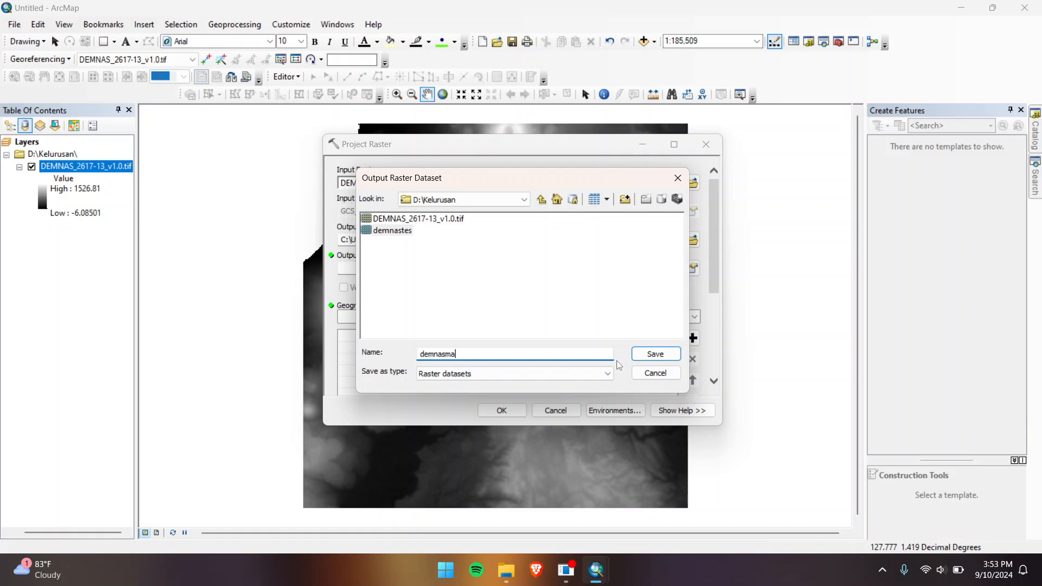
type("luku2617")
left_click(655, 353)
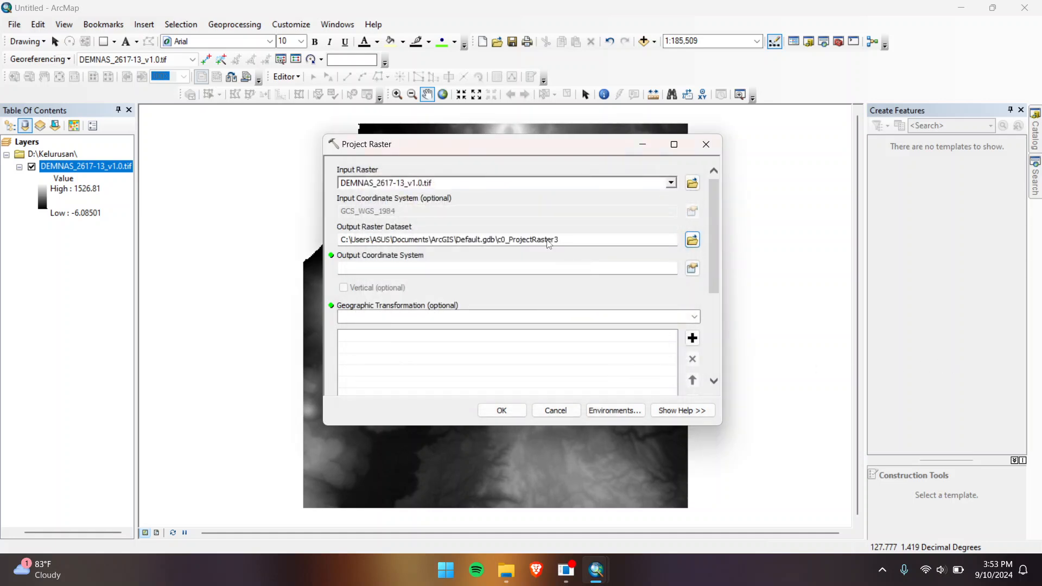
Step: Choose WGS 1984 UTM Zone 52N as the output coordinate system and run the reprojection
left_click(692, 268)
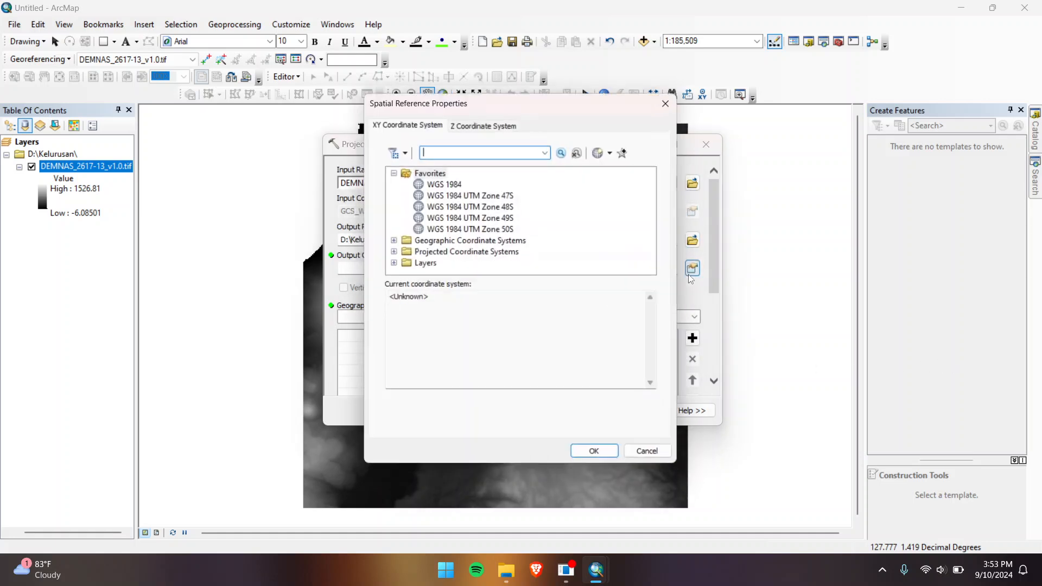
left_click(392, 253)
scroll(450, 209, "down", 2)
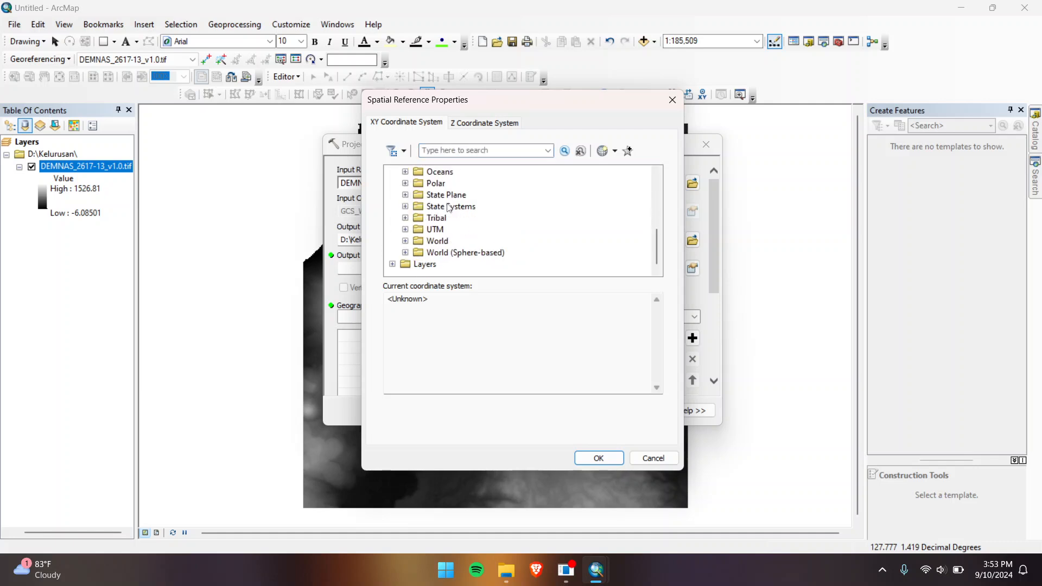
left_click(405, 229)
scroll(429, 233, "down", 3)
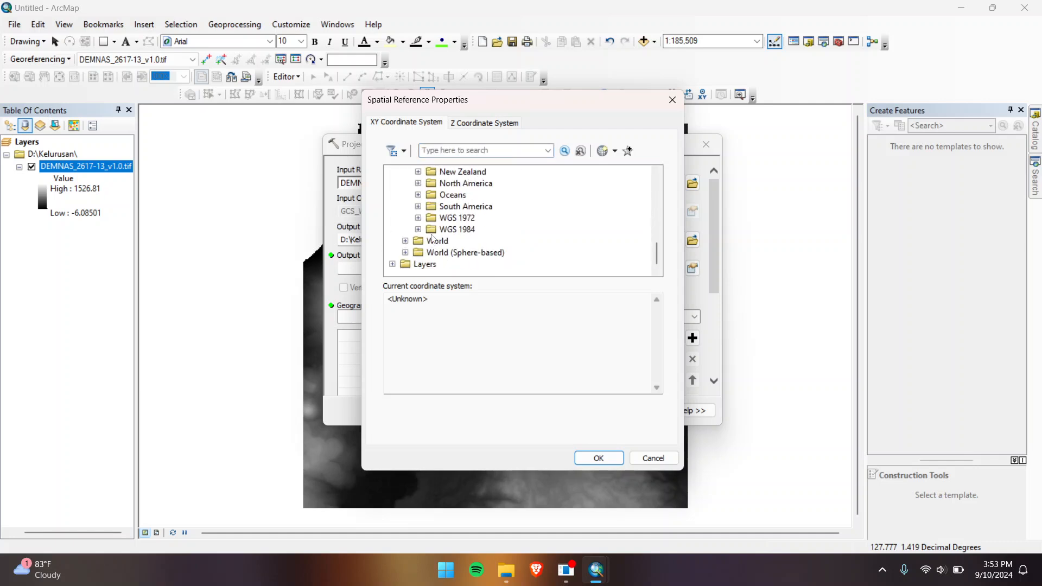
left_click(417, 229)
left_click(432, 241)
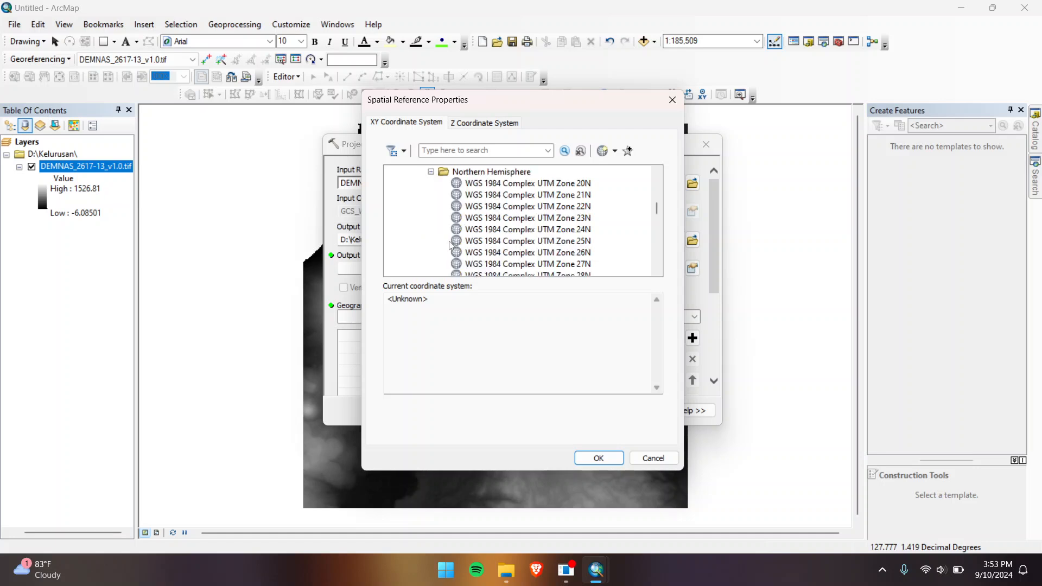
scroll(457, 242, "down", 3)
scroll(457, 242, "down", 14)
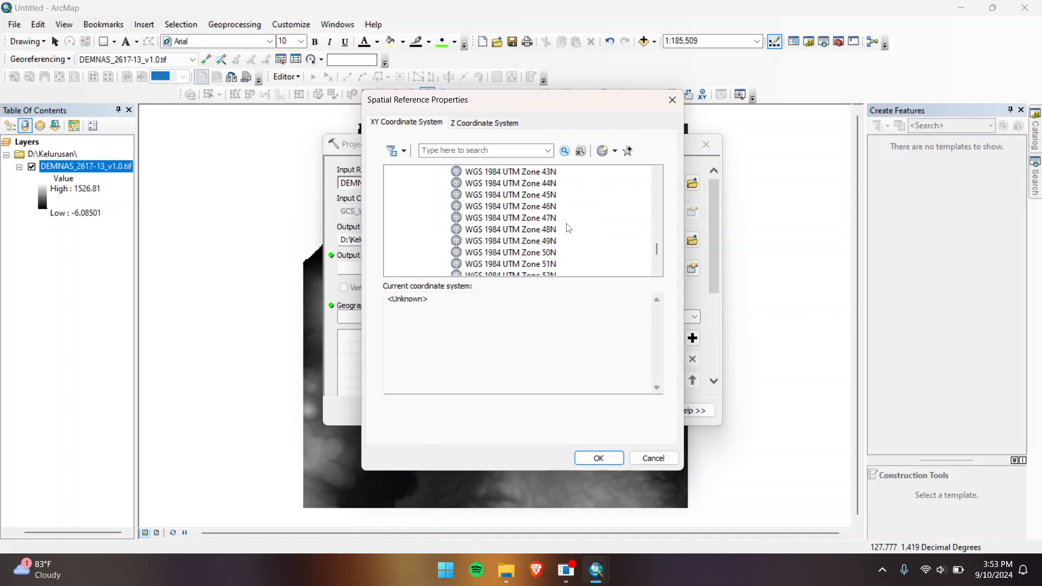
left_click(549, 173)
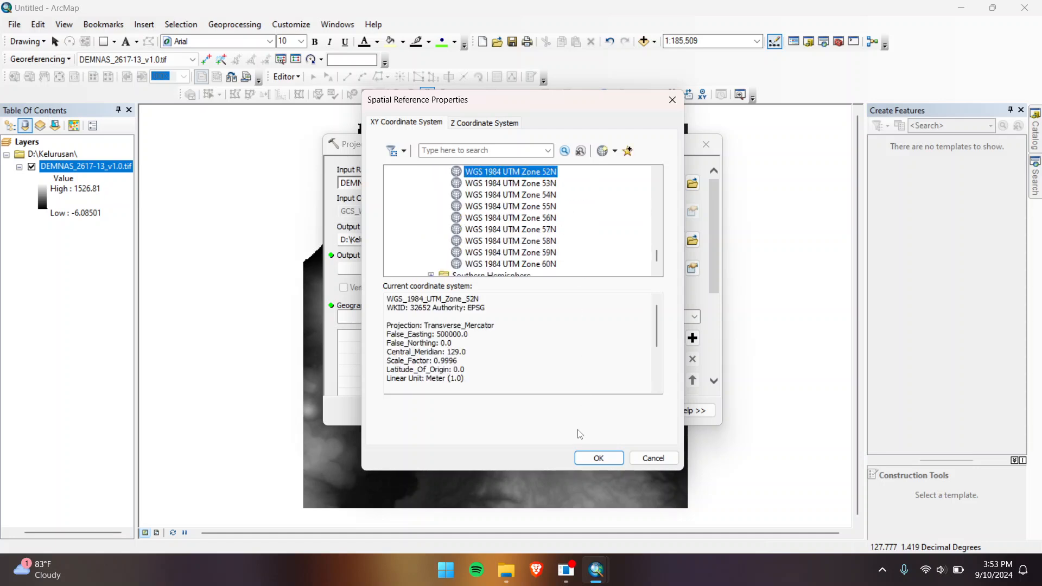
left_click(591, 459)
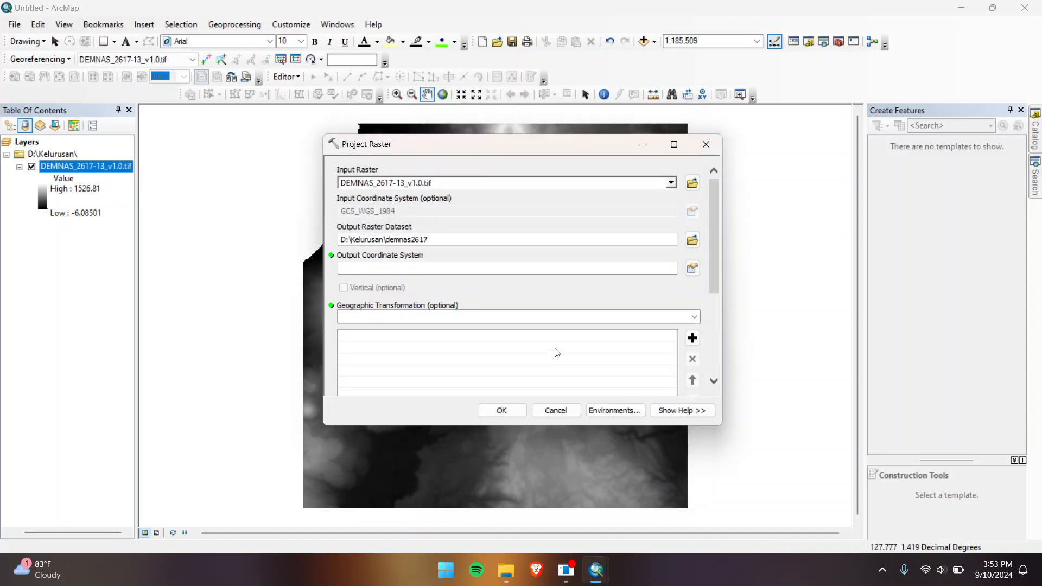
left_click(516, 408)
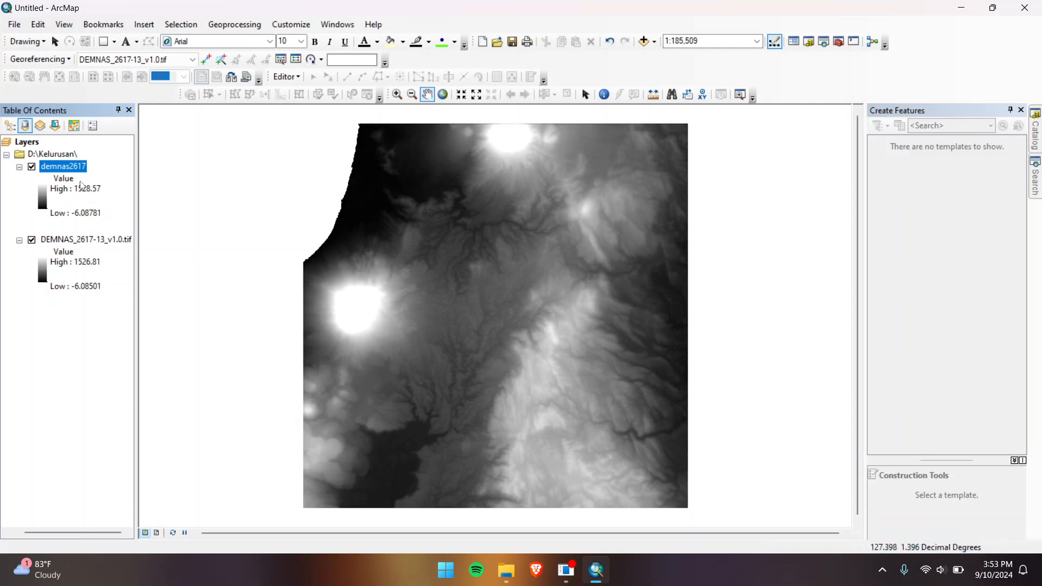
Step: Confirm demnas2617 uses WGS_1984_UTM_Zone_52N, then remove the original DEMNAS_2617-13_v1.0.tif layer
right_click(76, 167)
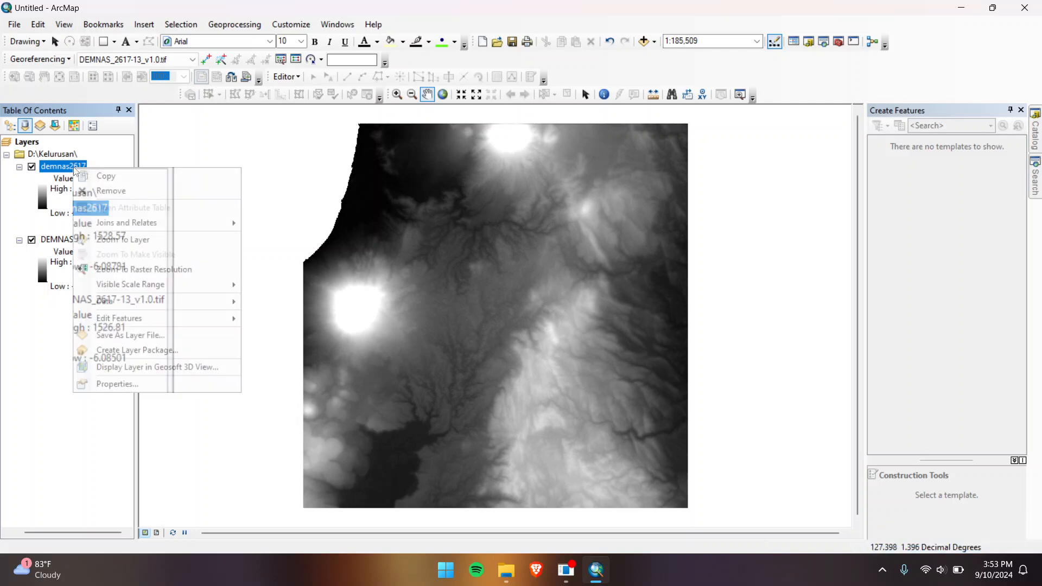
left_click(114, 383)
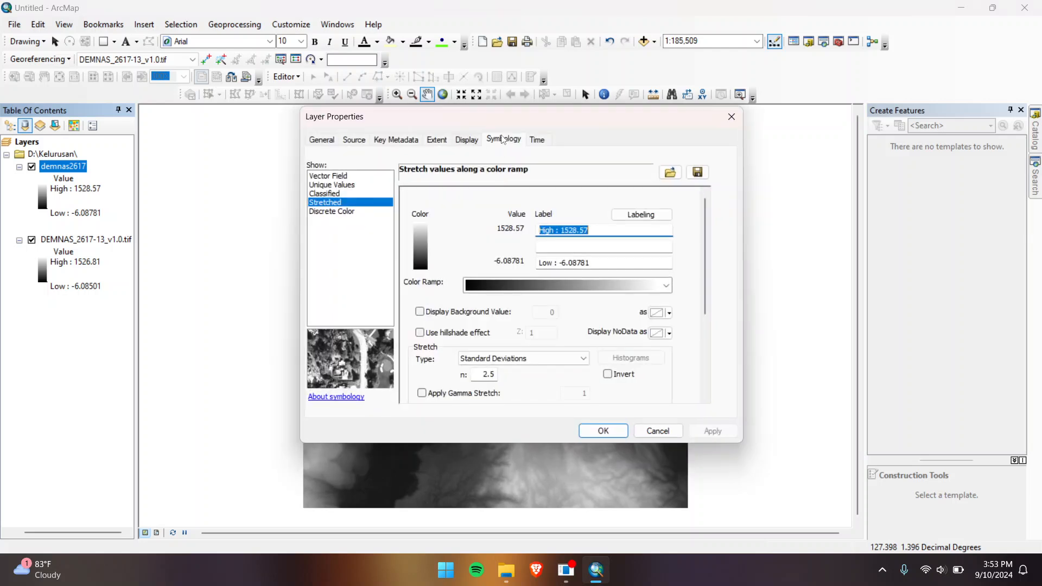
left_click(354, 139)
scroll(478, 228, "down", 3)
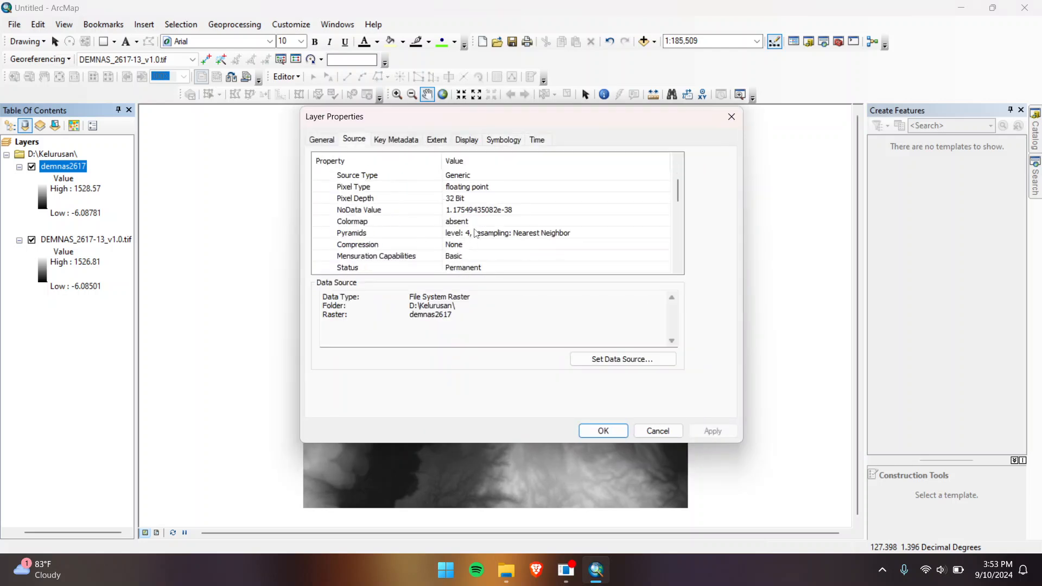
scroll(486, 226, "down", 4)
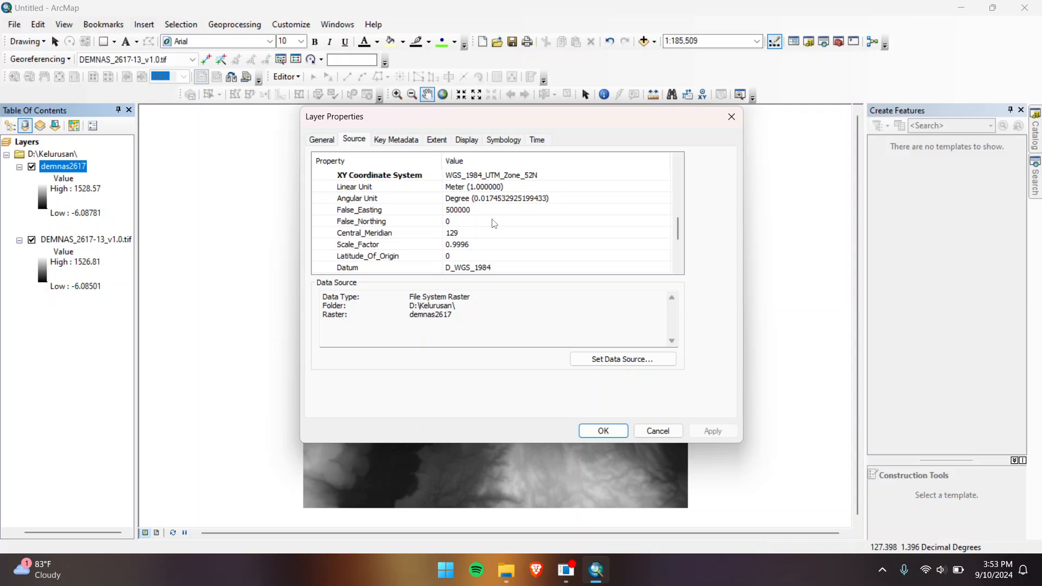
scroll(494, 224, "down", 3)
scroll(491, 203, "up", 4)
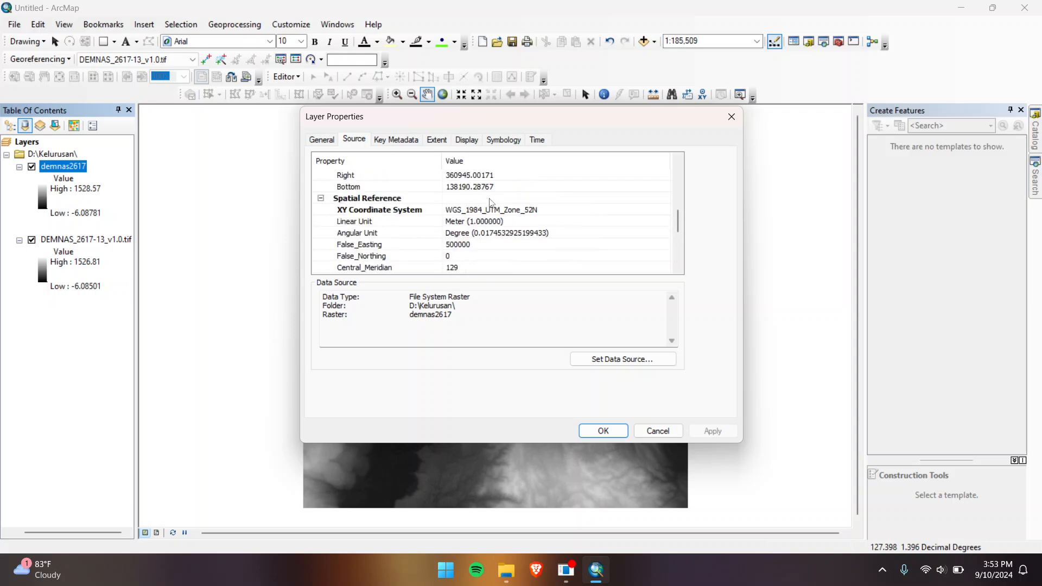
left_click(527, 212)
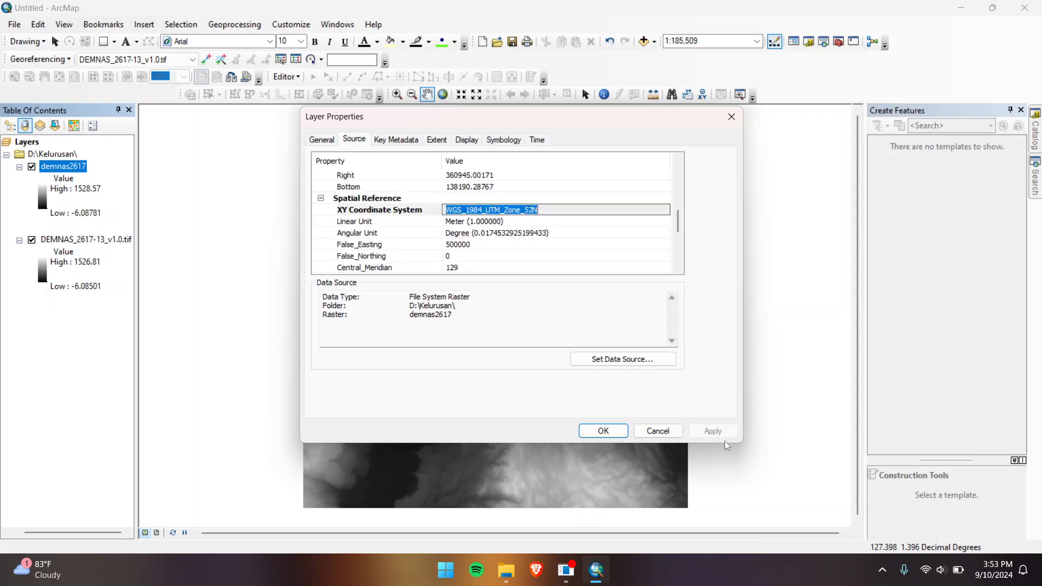
left_click(658, 431)
right_click(94, 242)
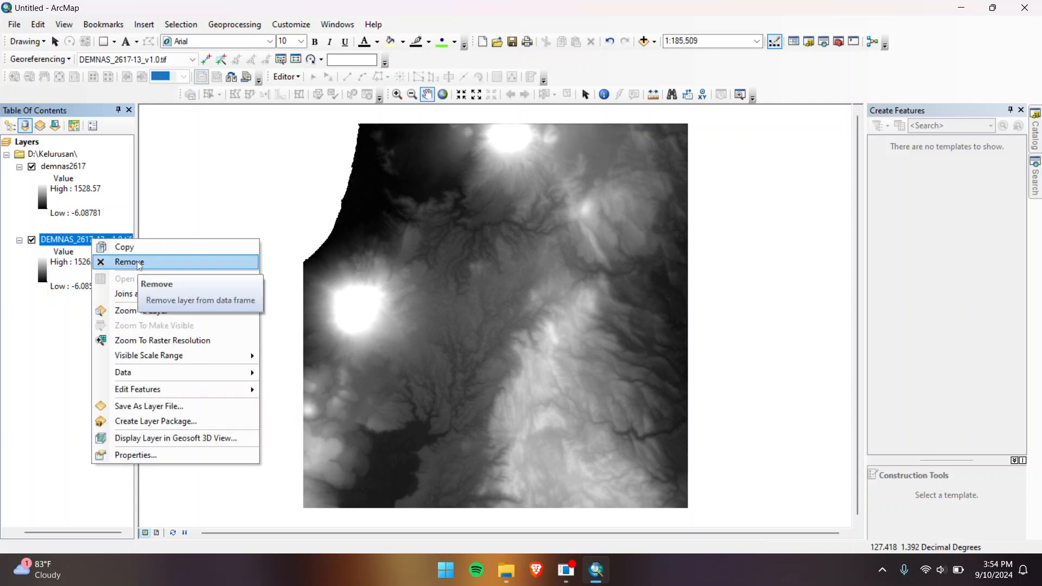
left_click(130, 262)
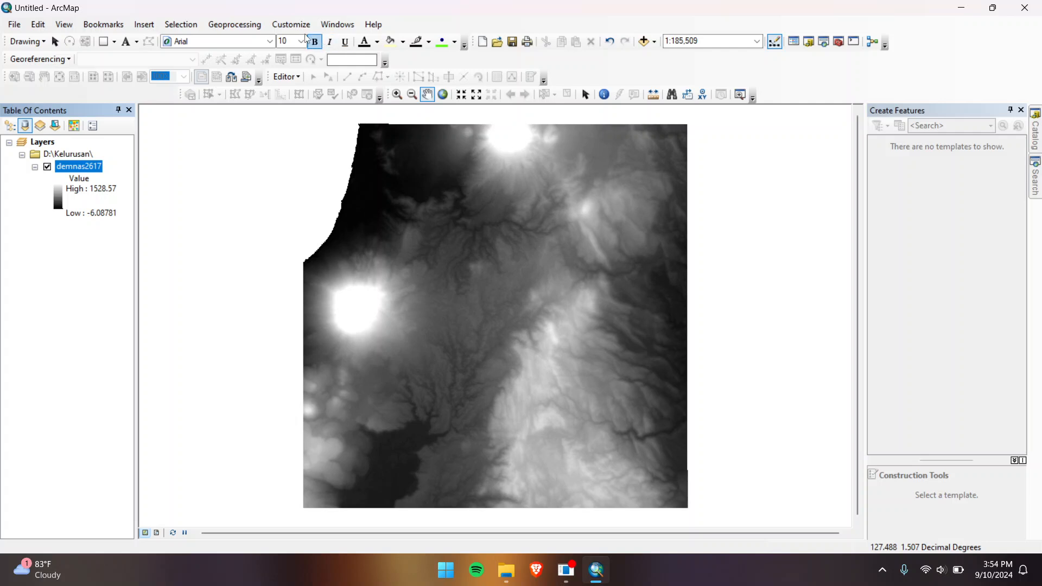
Step: Dock a narrowed Image Analysis window beside the map and select demnas2617 in its list
left_click(339, 25)
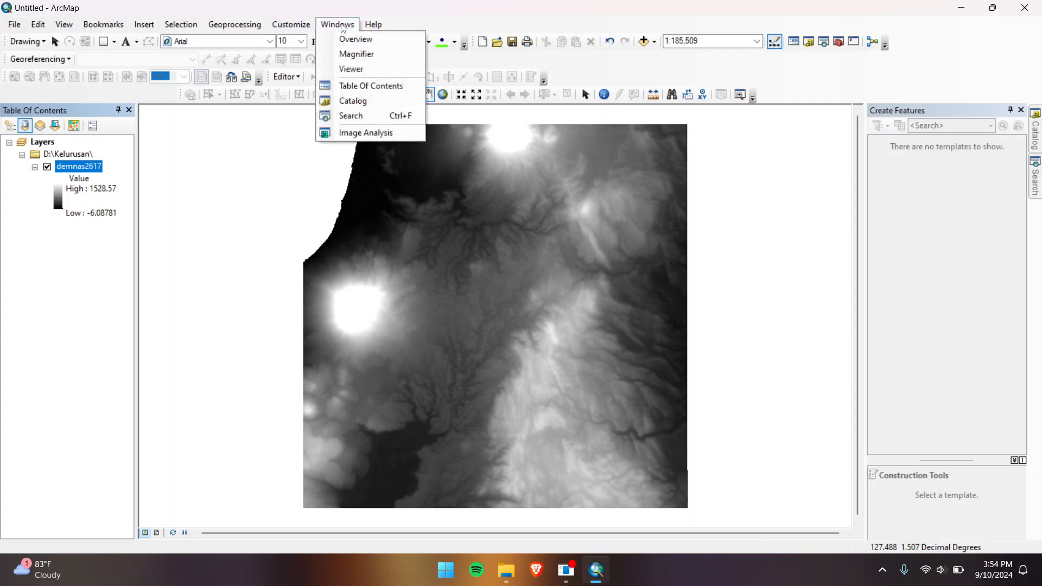
left_click(364, 132)
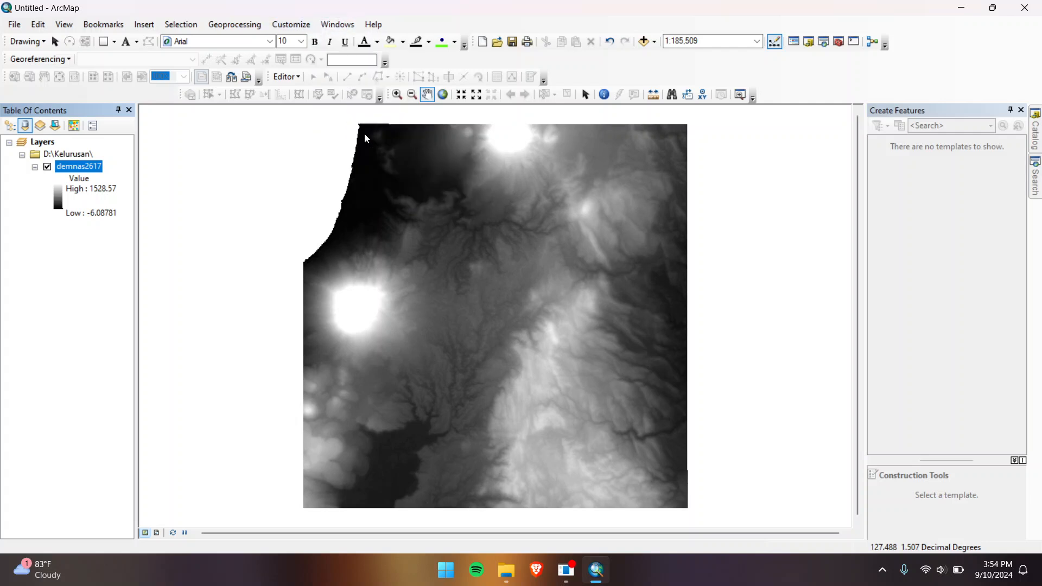
left_click_drag(473, 131, 227, 125)
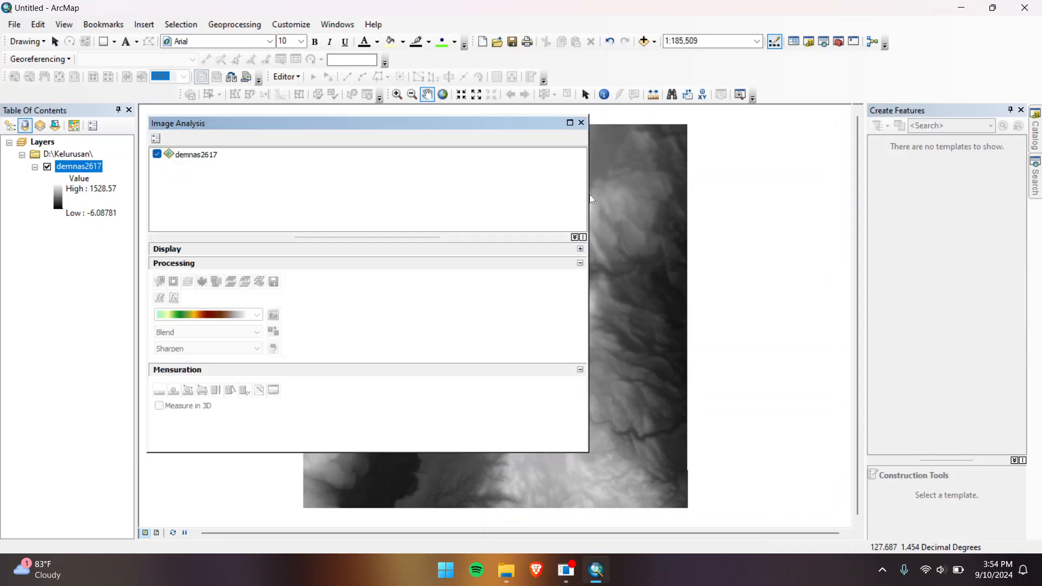
left_click_drag(589, 194, 311, 206)
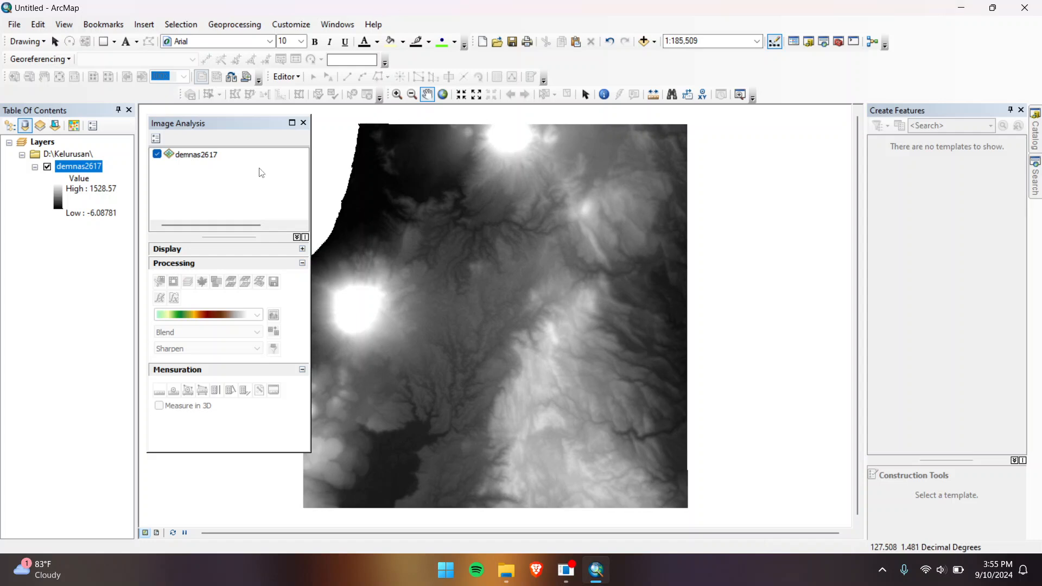
left_click(202, 157)
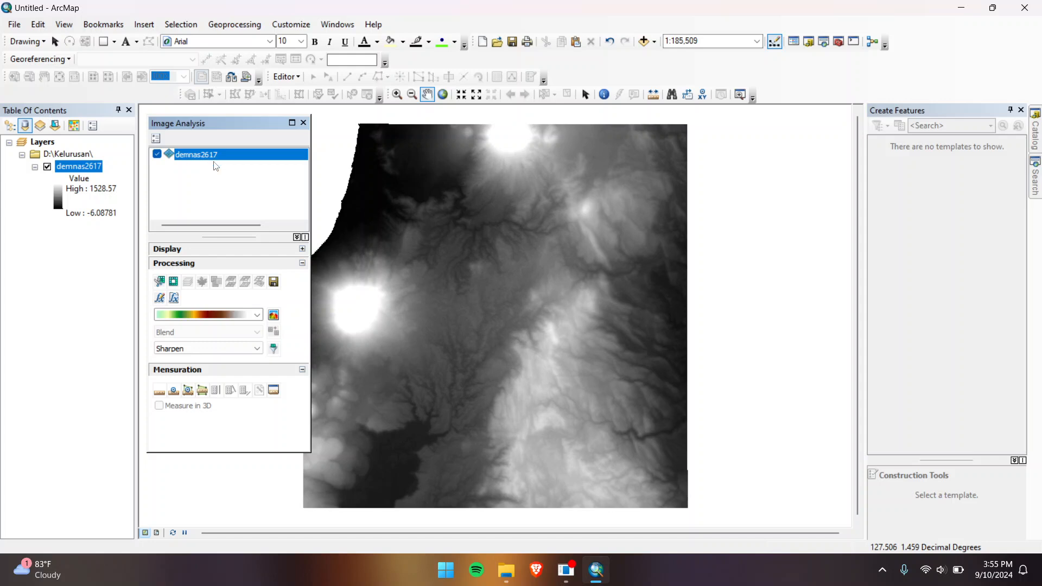
left_click_drag(210, 122, 206, 118)
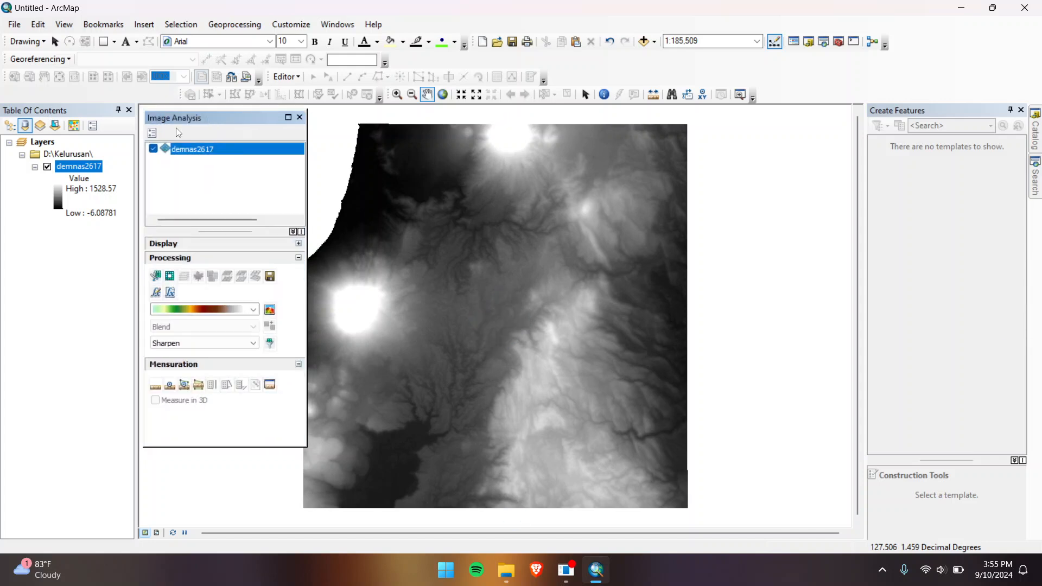
Step: Create a black-to-white hillshade of demnas2617 lit from azimuth 0
left_click(153, 133)
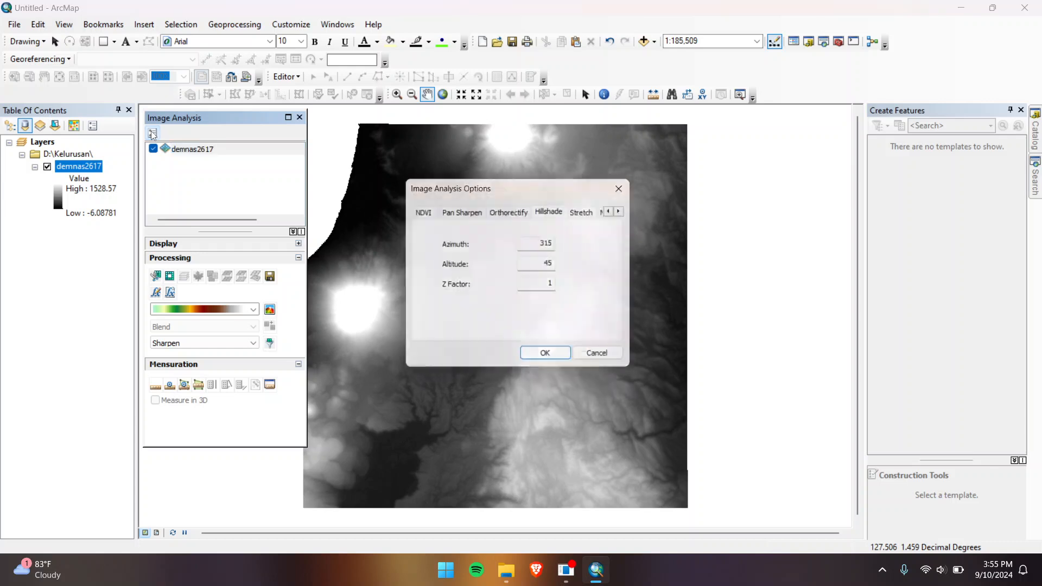
left_click_drag(545, 244, 606, 245)
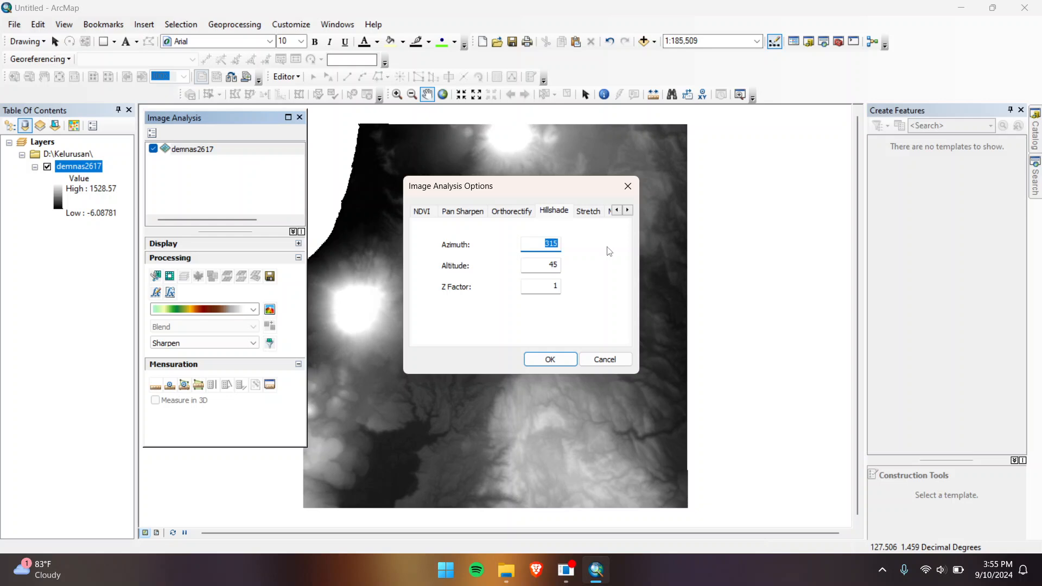
type("0")
left_click(550, 359)
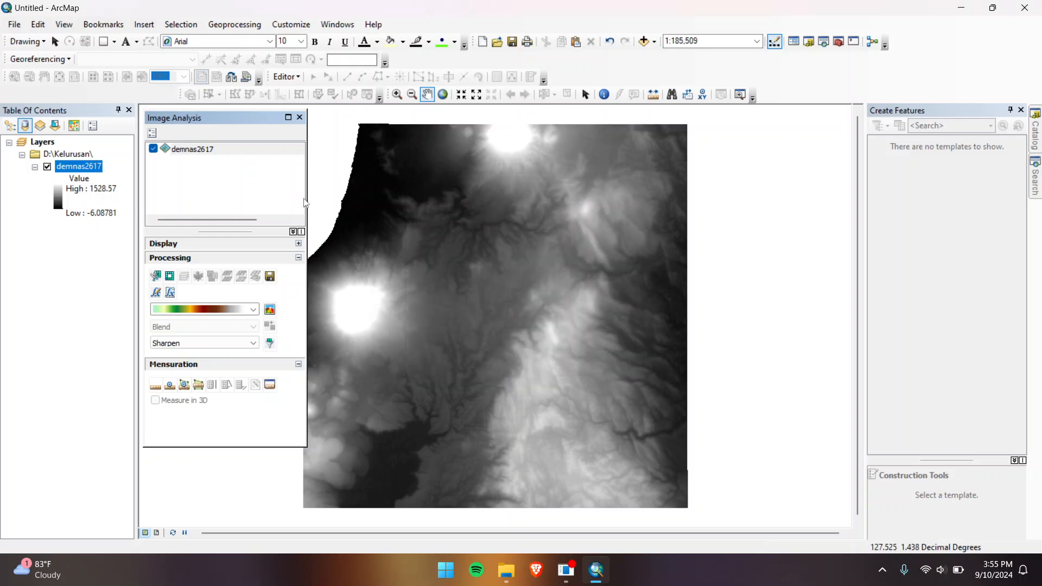
left_click(253, 309)
scroll(215, 169, "up", 5)
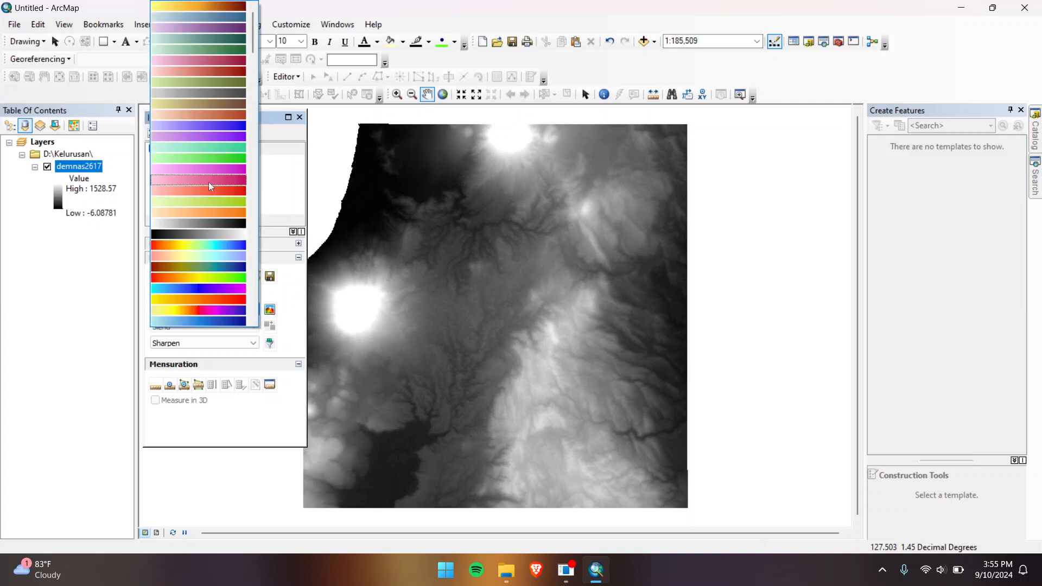
left_click(205, 235)
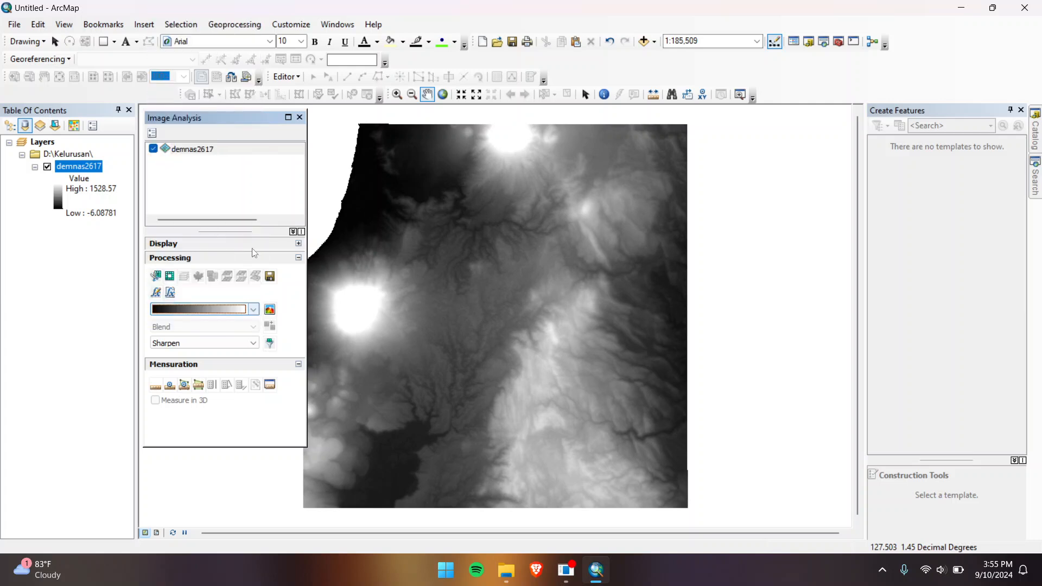
left_click(270, 311)
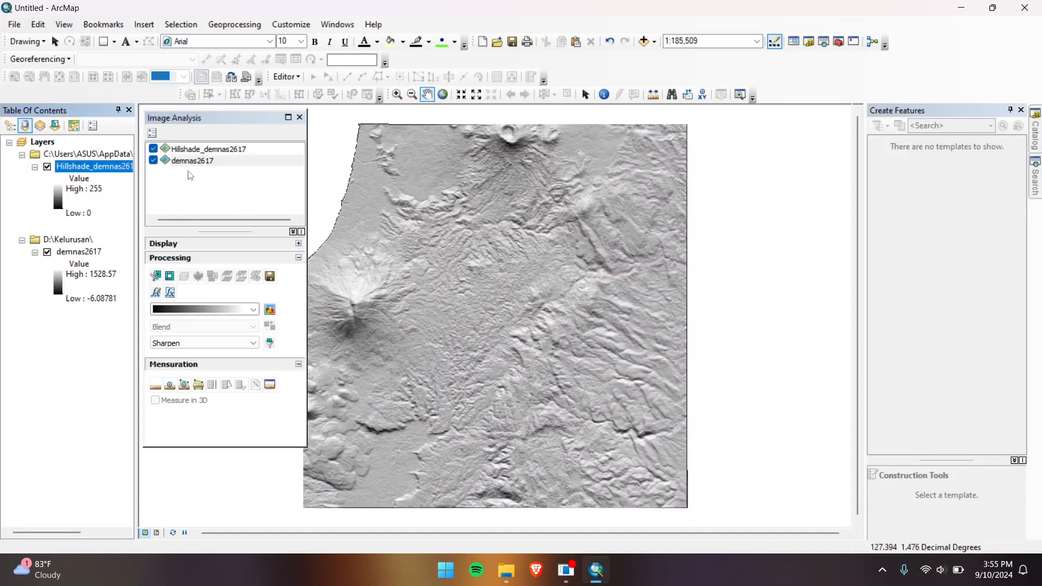
Step: Rename the hillshade layer to 0, hide it, and reselect demnas2617
left_click(89, 167)
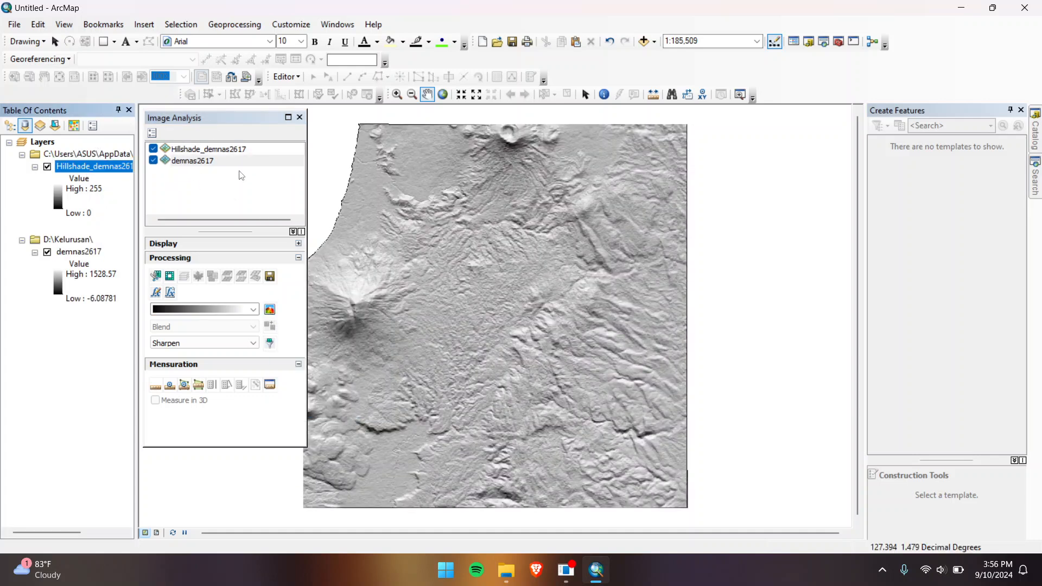
left_click(95, 171)
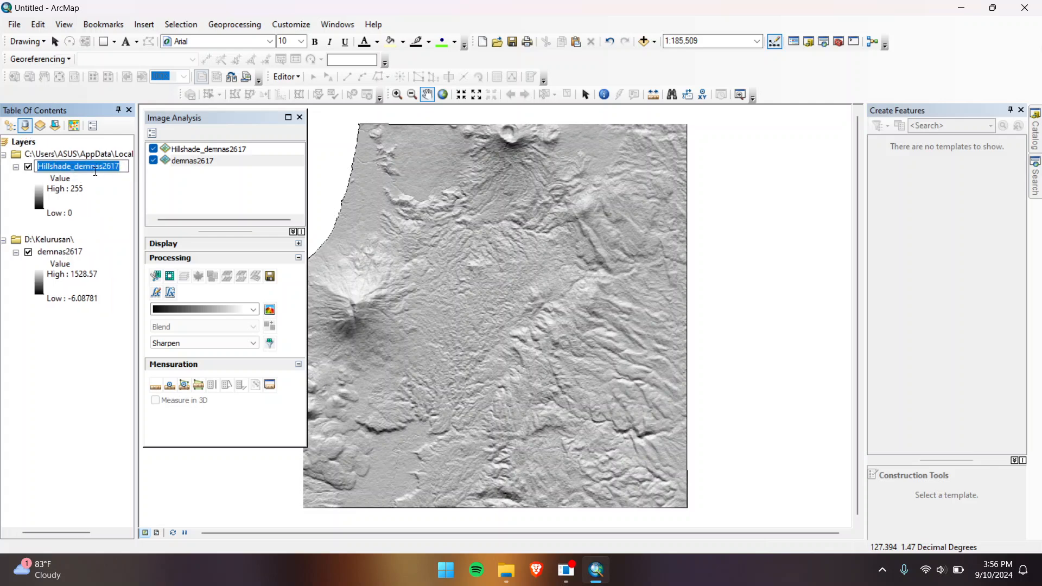
type("0")
key("Return")
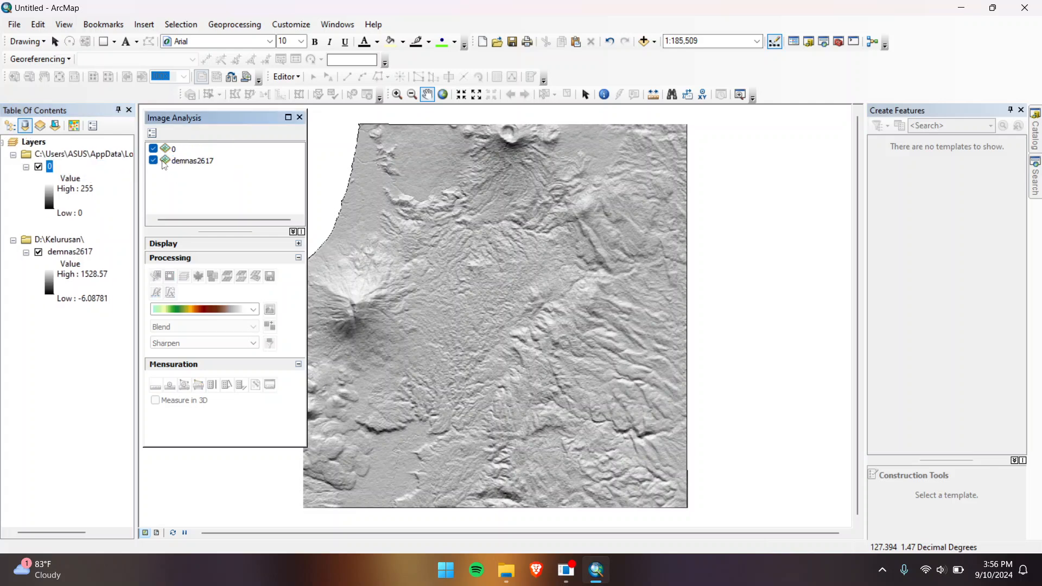
left_click(153, 148)
left_click(182, 161)
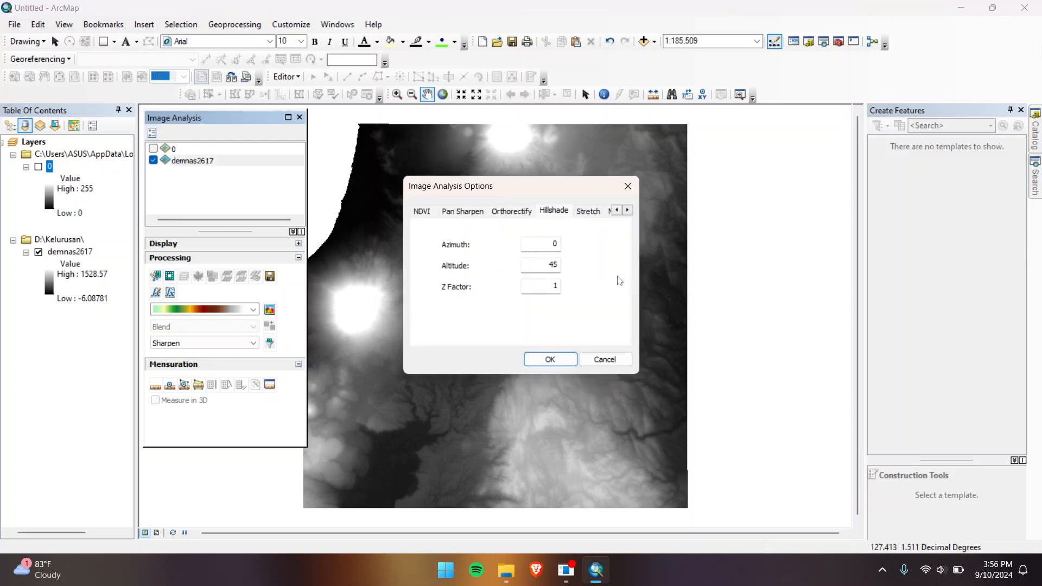
Step: Create a black-to-white hillshade at azimuth 45, hide it, and rename it 45
double_click(554, 243)
type("45")
left_click(550, 358)
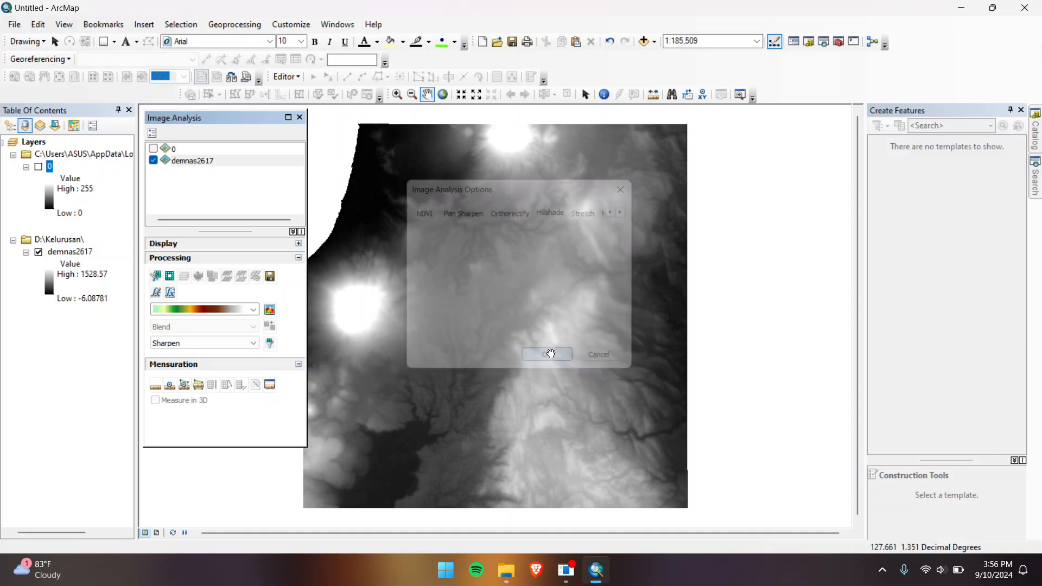
left_click(253, 310)
scroll(224, 158, "up", 10)
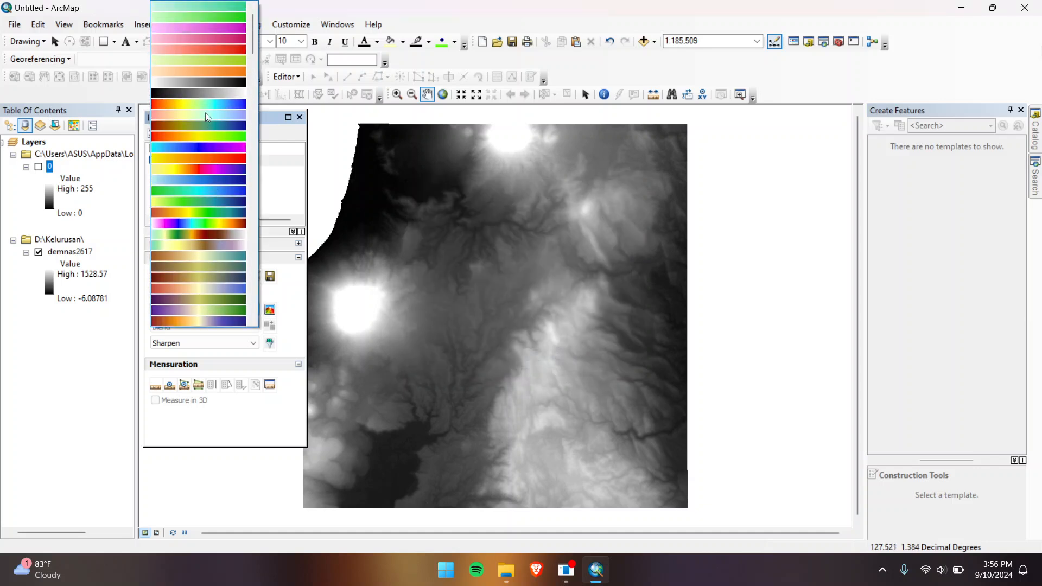
left_click(197, 225)
left_click(269, 309)
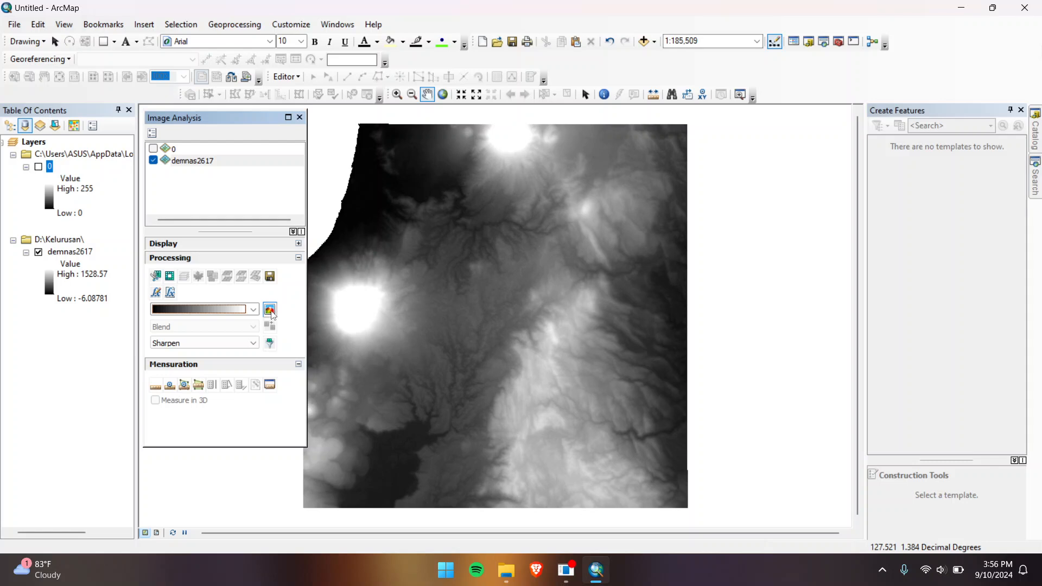
left_click(154, 149)
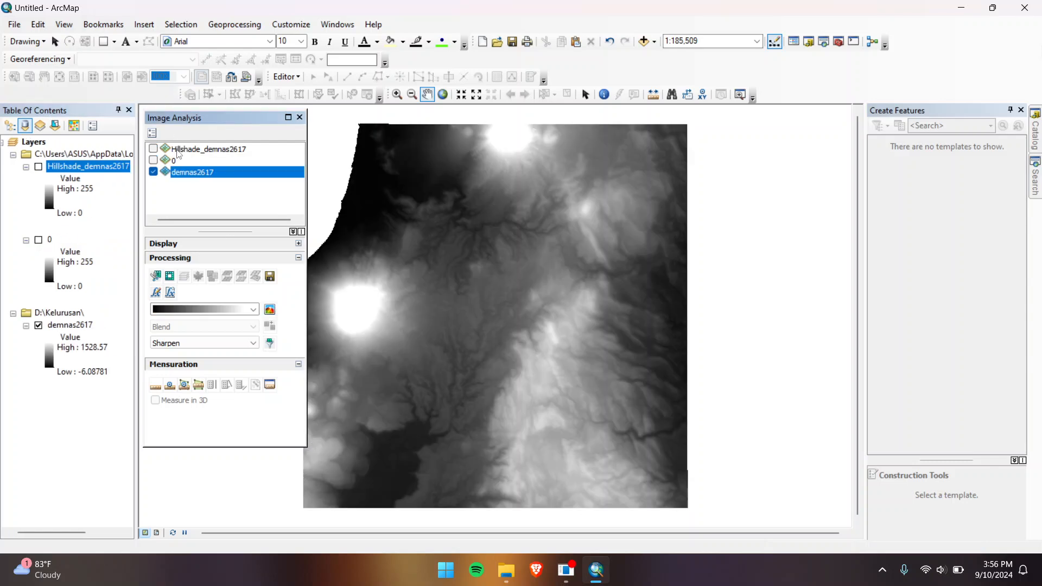
left_click(179, 151)
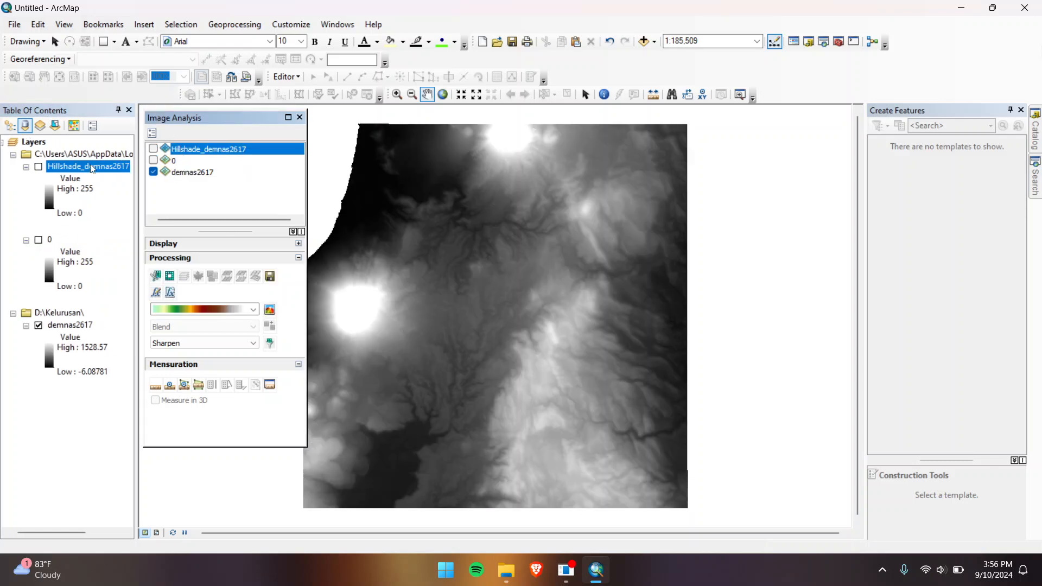
left_click(93, 168)
type("45")
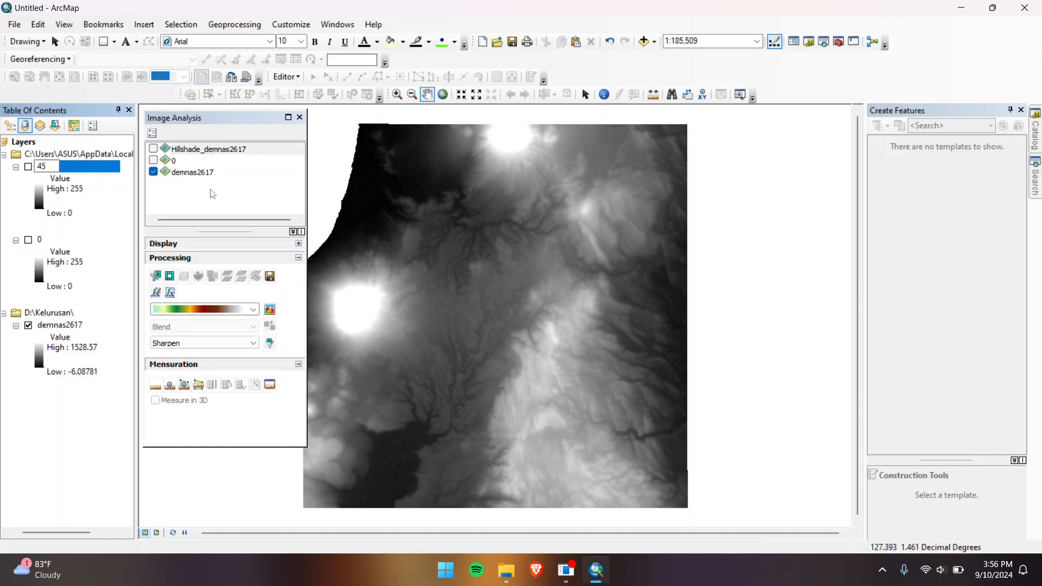
left_click(188, 173)
Step: Create a black-to-white hillshade at azimuth 90, rename it 90, and hide it
left_click(152, 133)
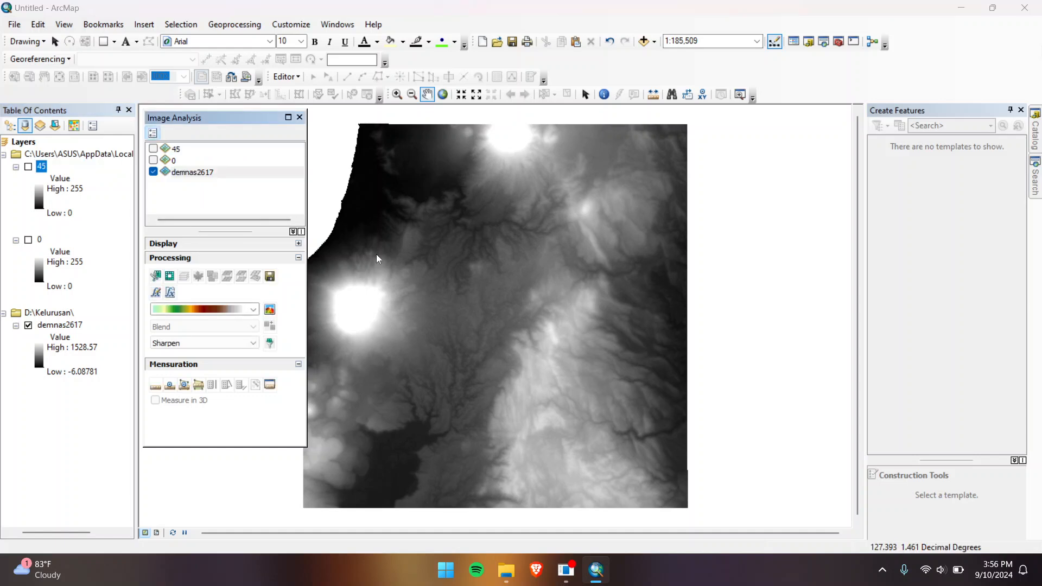
type("90")
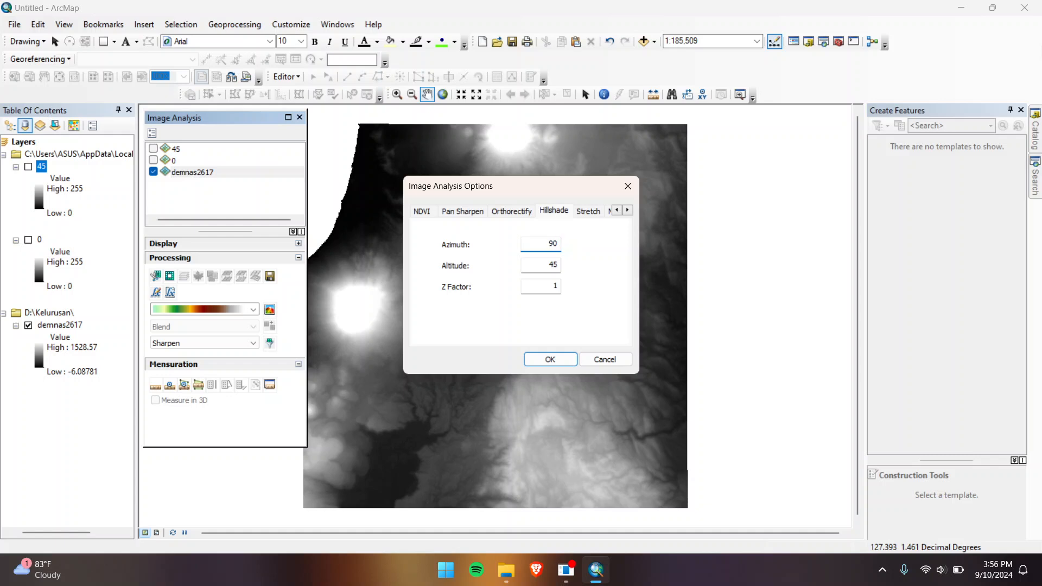
left_click(550, 360)
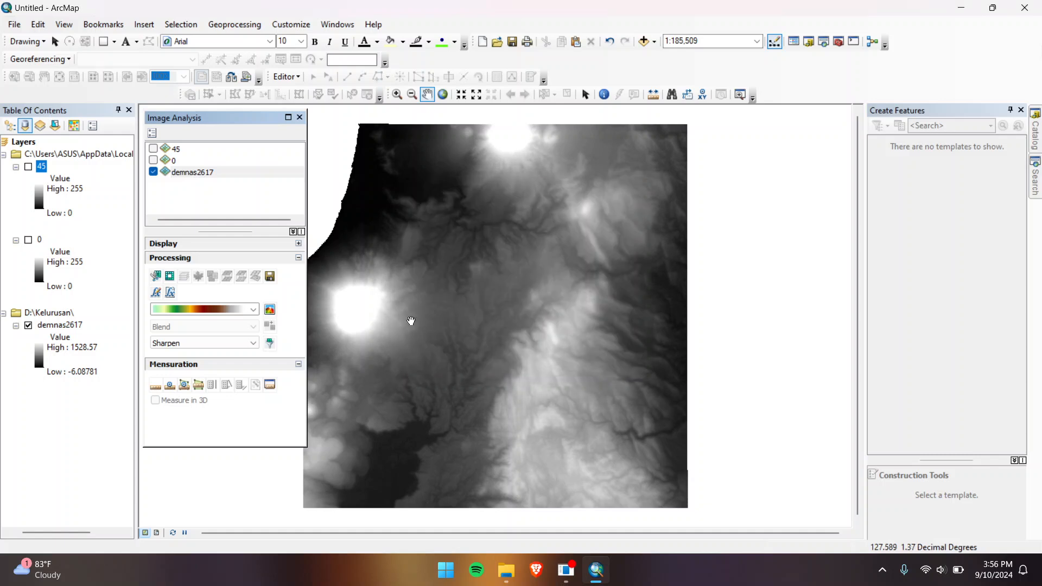
left_click(253, 310)
scroll(191, 162, "up", 6)
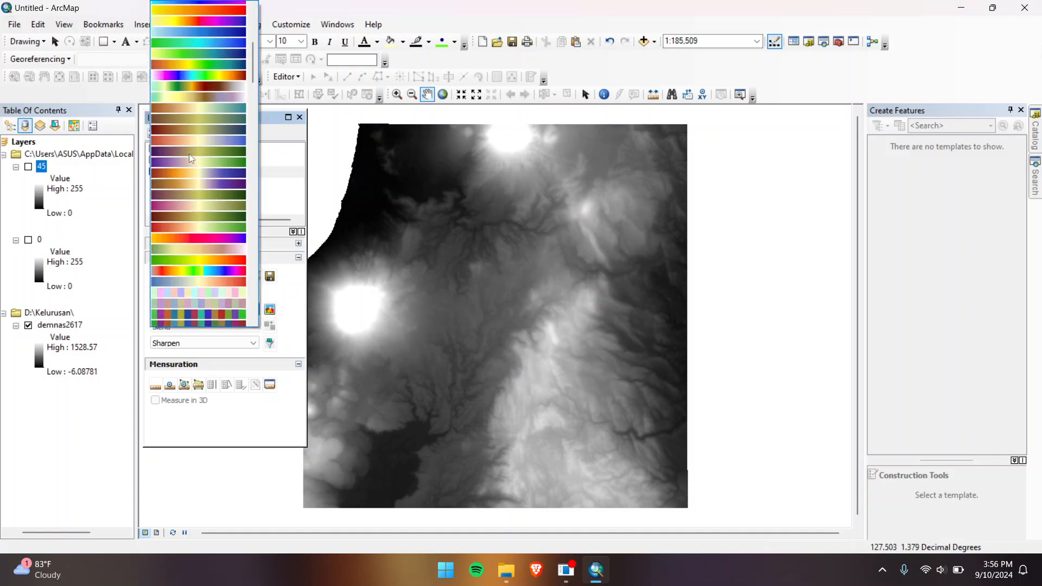
left_click(198, 62)
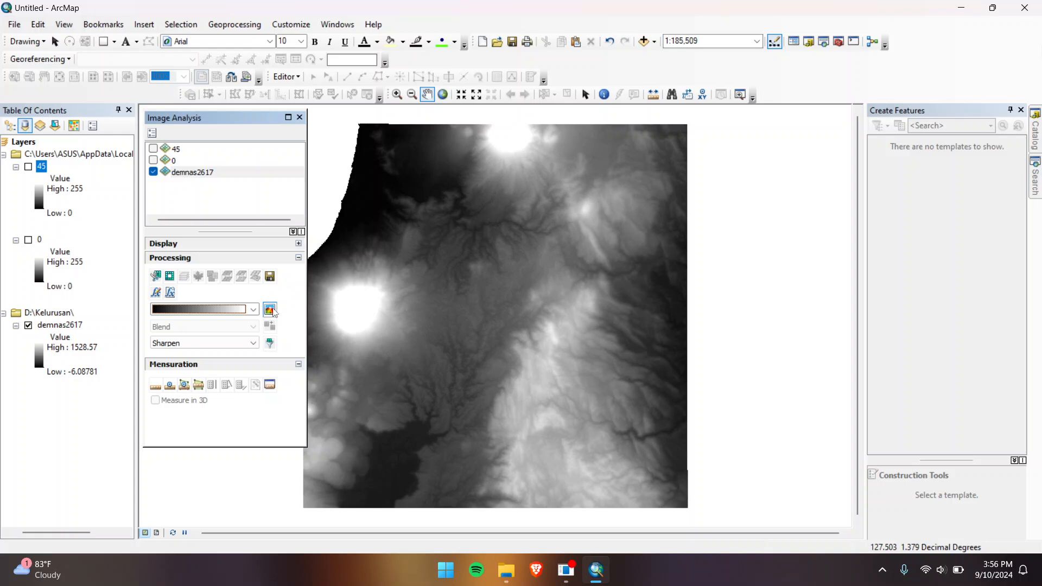
left_click(270, 310)
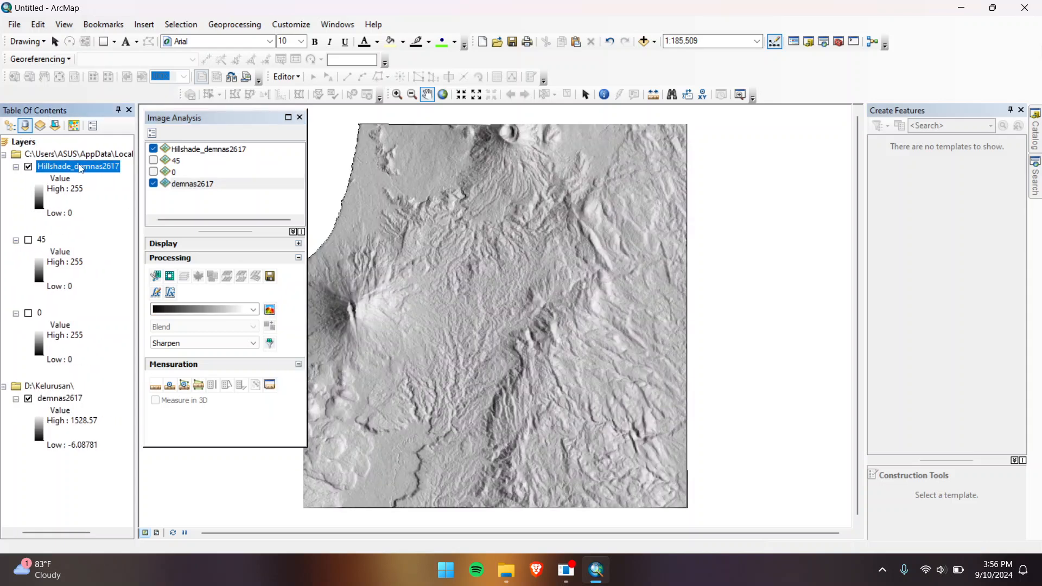
left_click(83, 166)
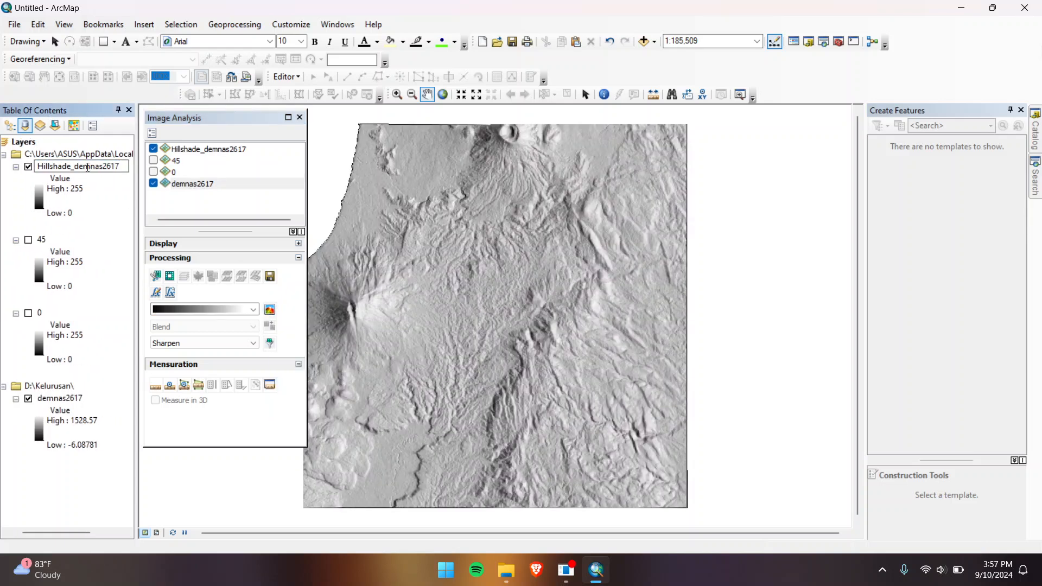
type("90")
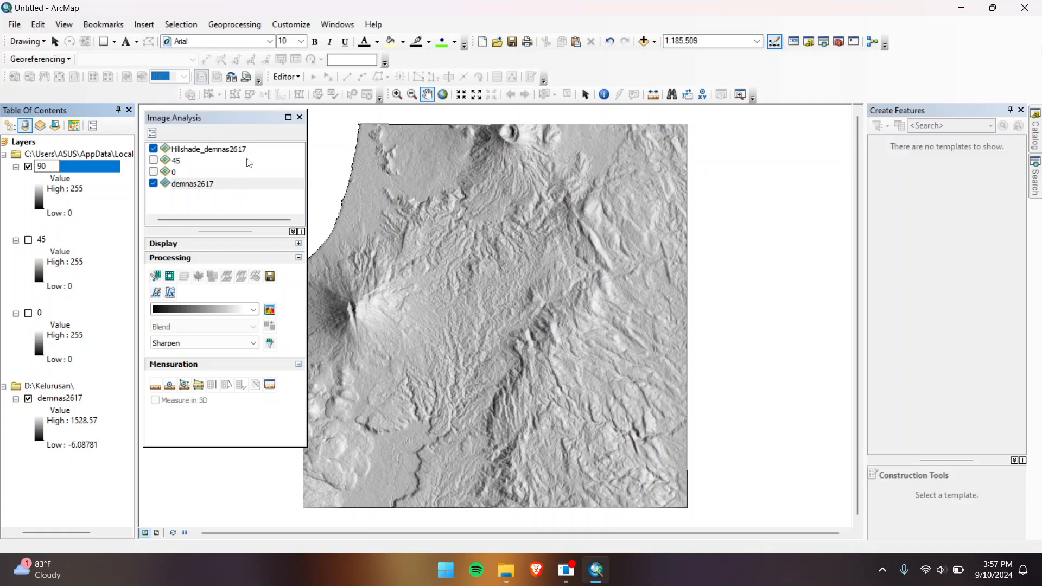
key("Return")
left_click(153, 149)
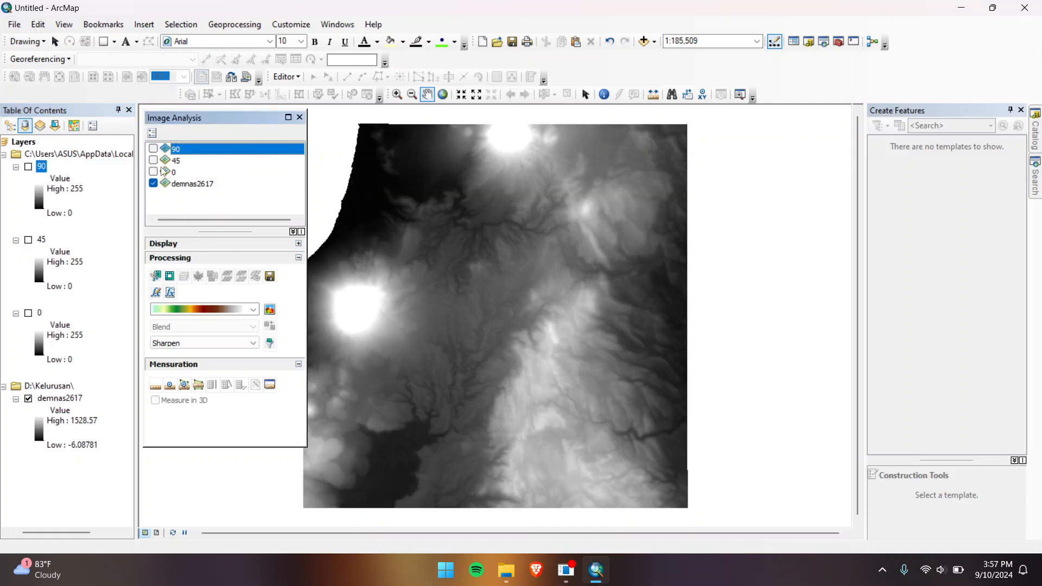
Step: Set the hillshade azimuth to 135 with the black-to-white ramp and generate a hillshade
left_click(153, 133)
double_click(529, 247)
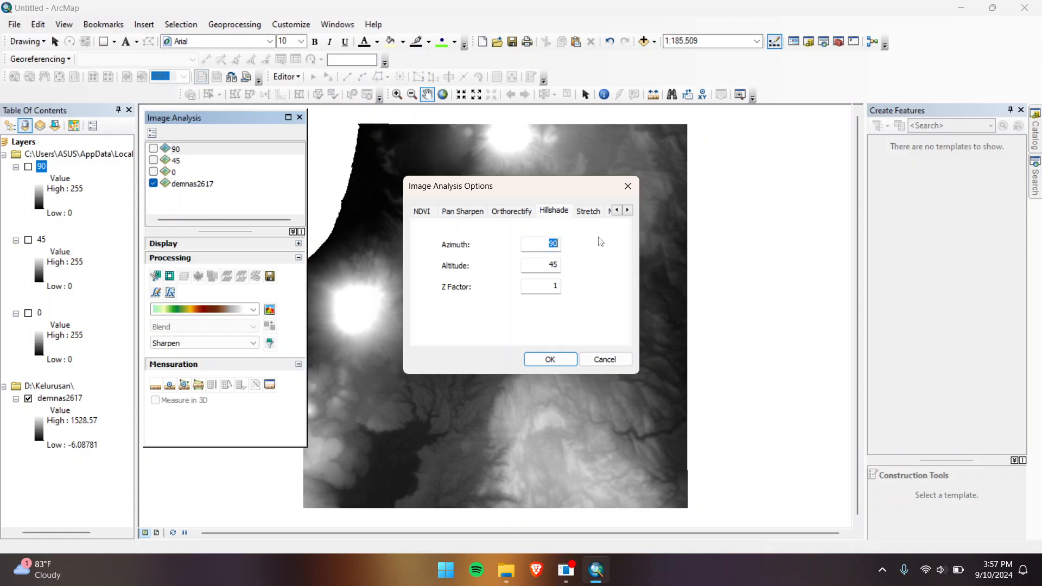
type("135")
left_click(550, 360)
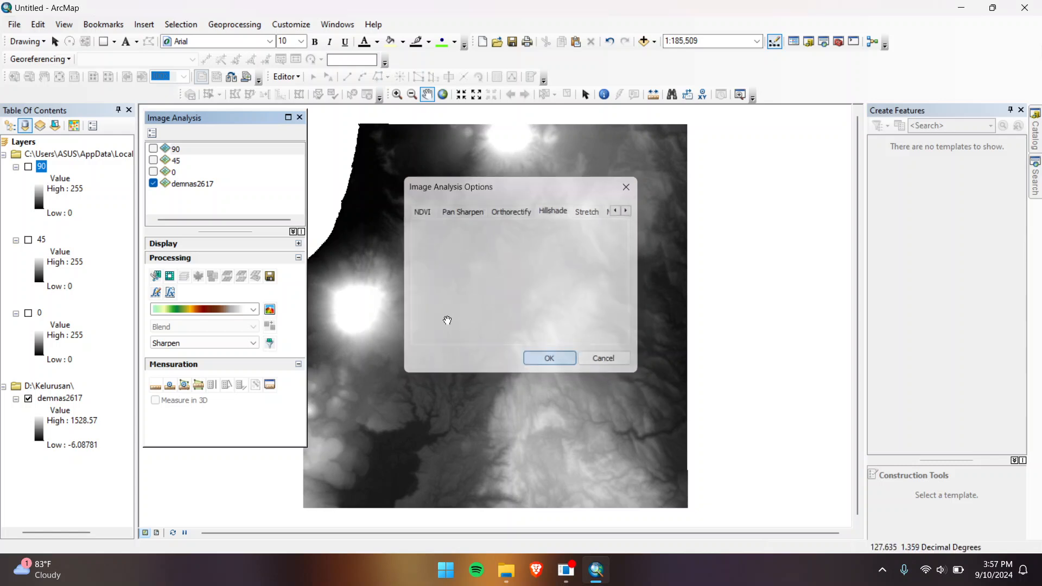
left_click(253, 309)
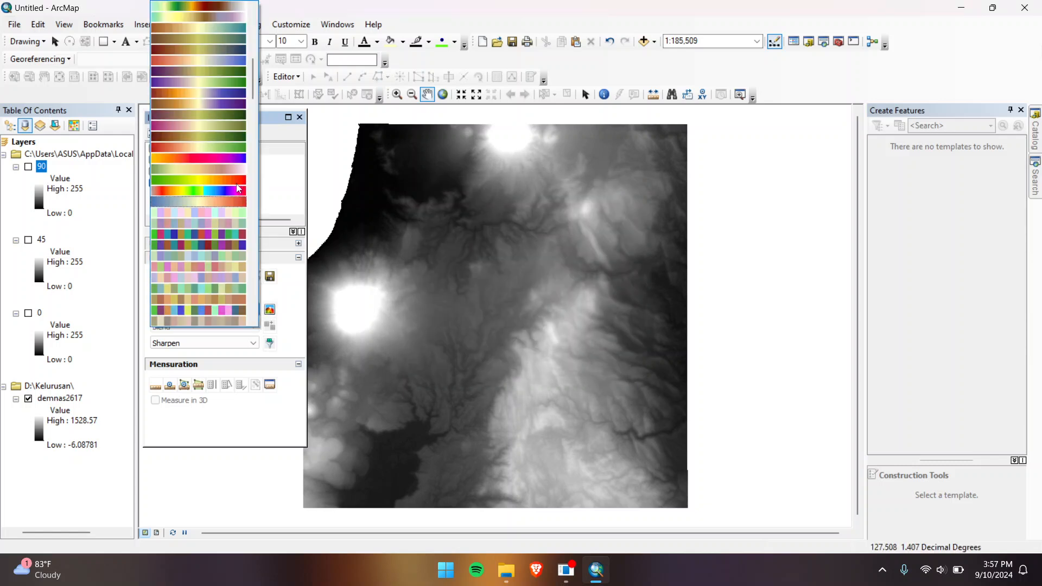
scroll(219, 112, "up", 2)
left_click(203, 94)
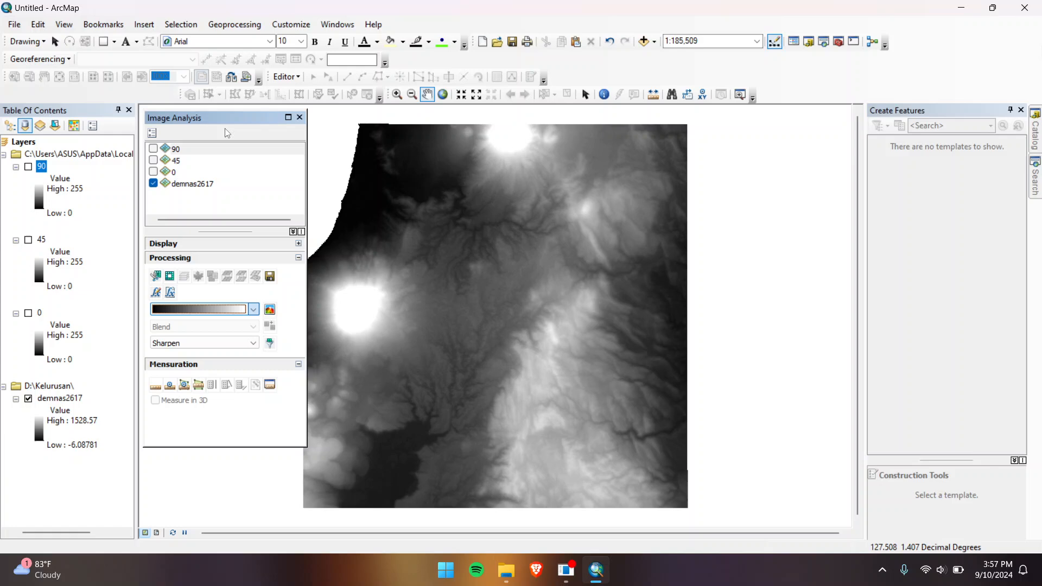
left_click(270, 310)
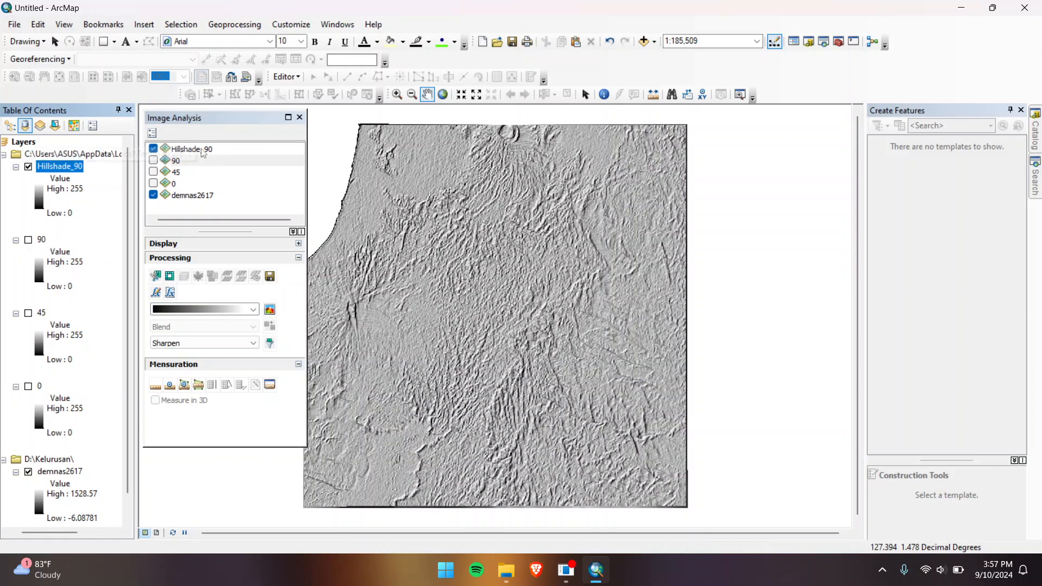
Step: Remove the mistaken Hillshade_90 layer from the layer list
left_click(223, 152)
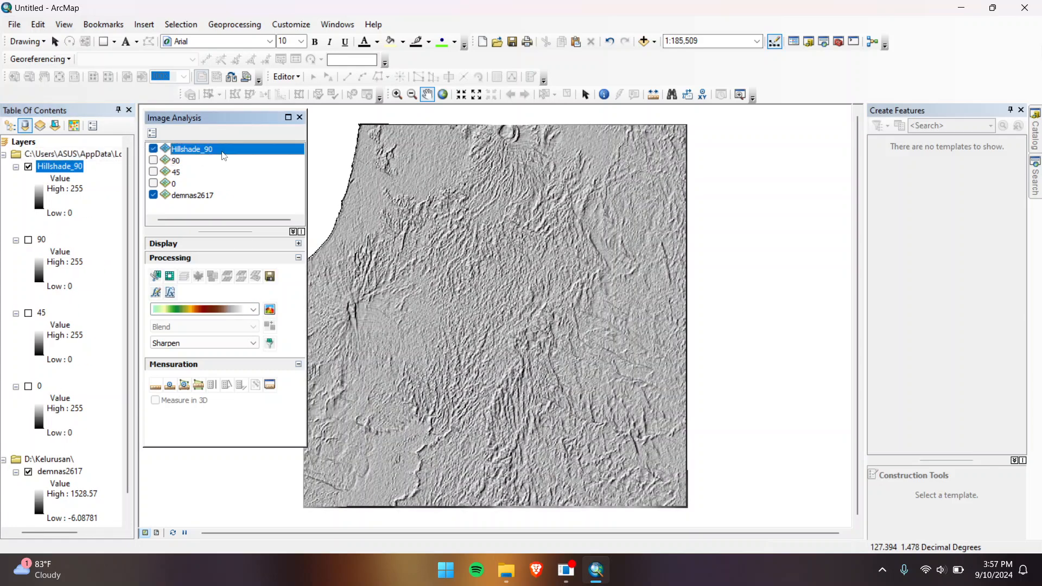
left_click(76, 168)
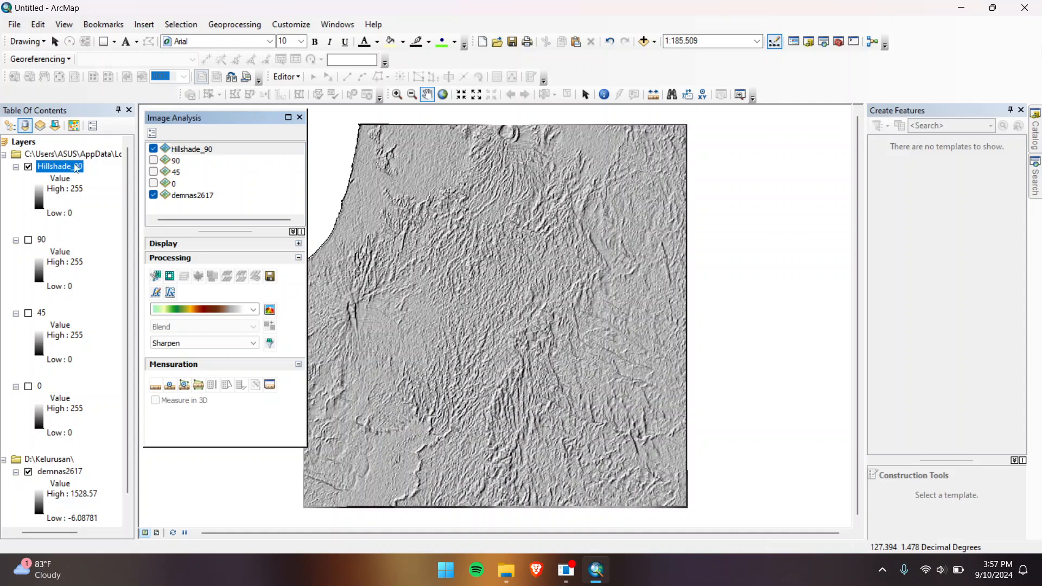
left_click(77, 167)
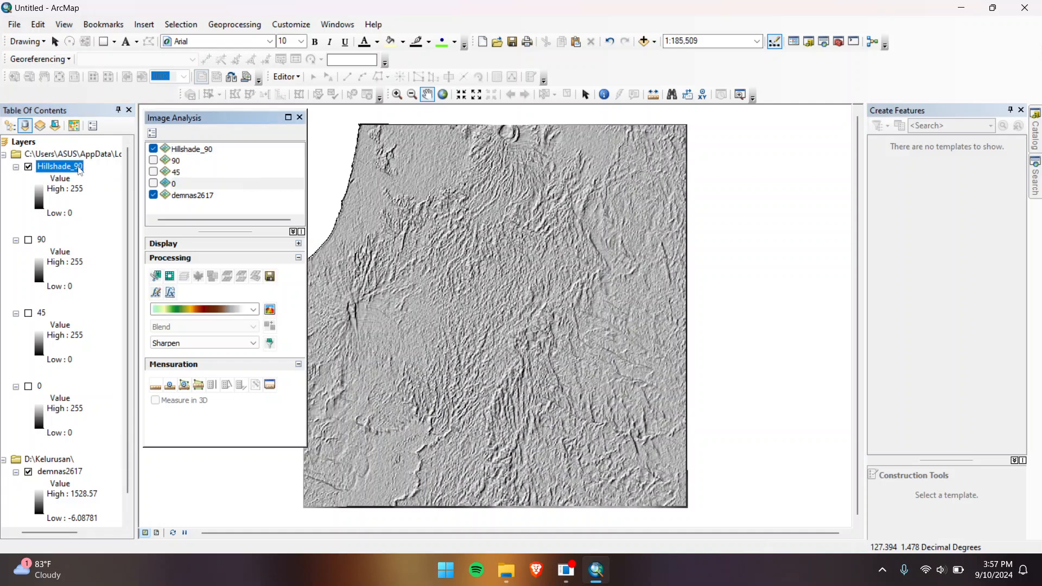
right_click(81, 168)
left_click(122, 187)
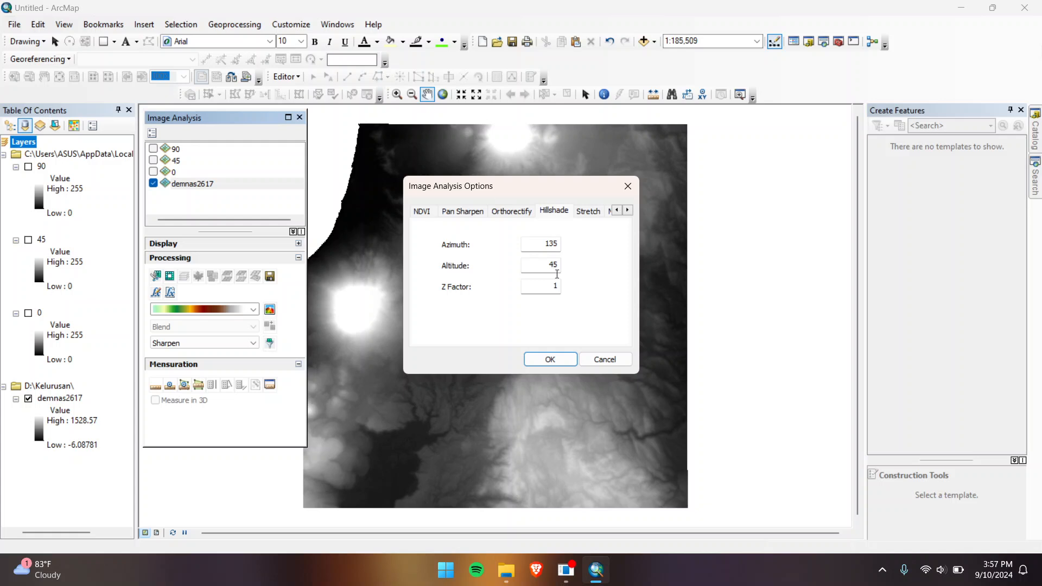
Step: Confirm azimuth 135 and generate a black-to-white hillshade of demnas2617
left_click(550, 359)
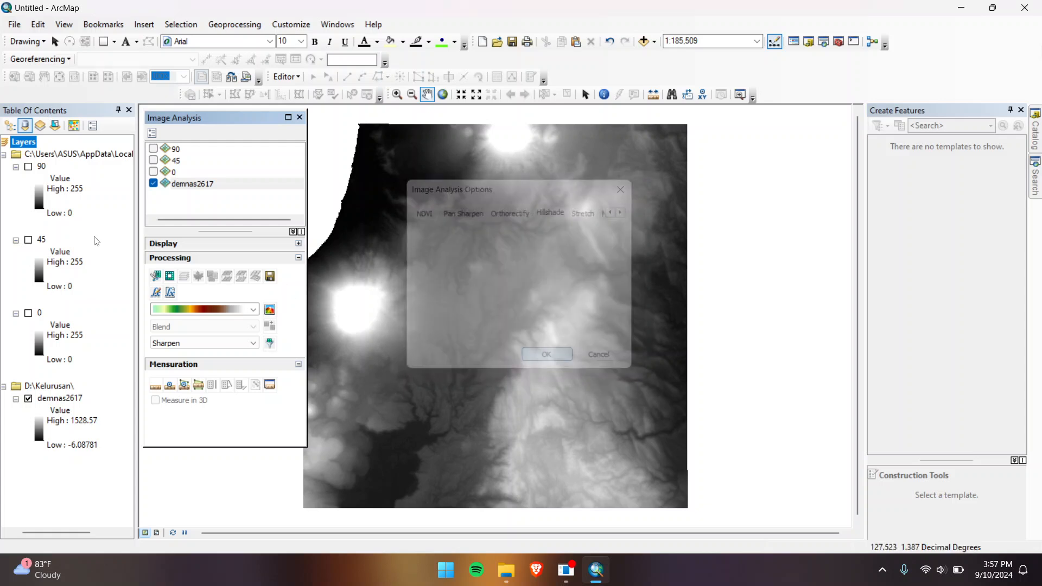
left_click(228, 310)
scroll(216, 149, "up", 5)
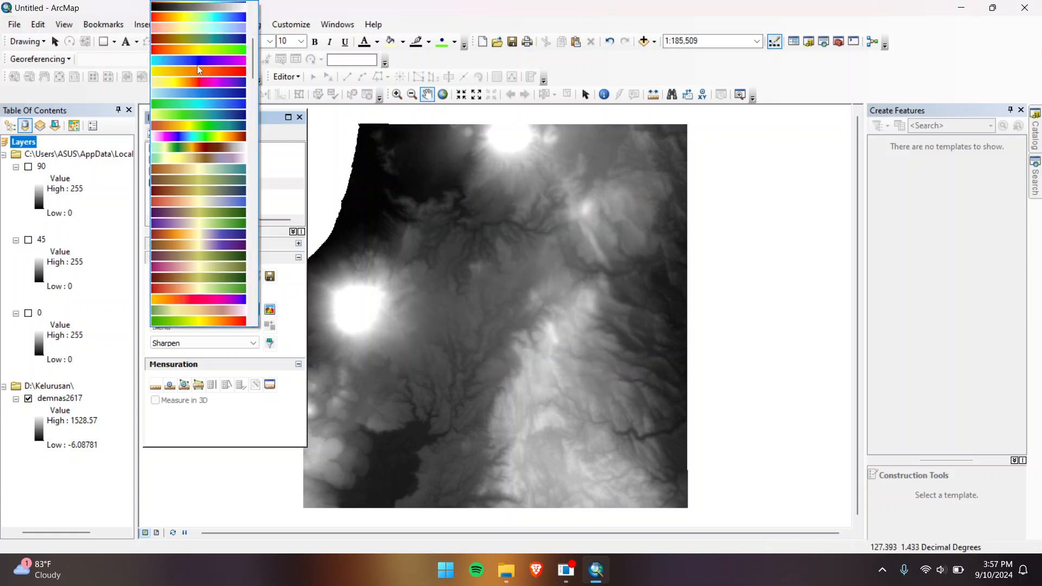
left_click(205, 89)
left_click(206, 309)
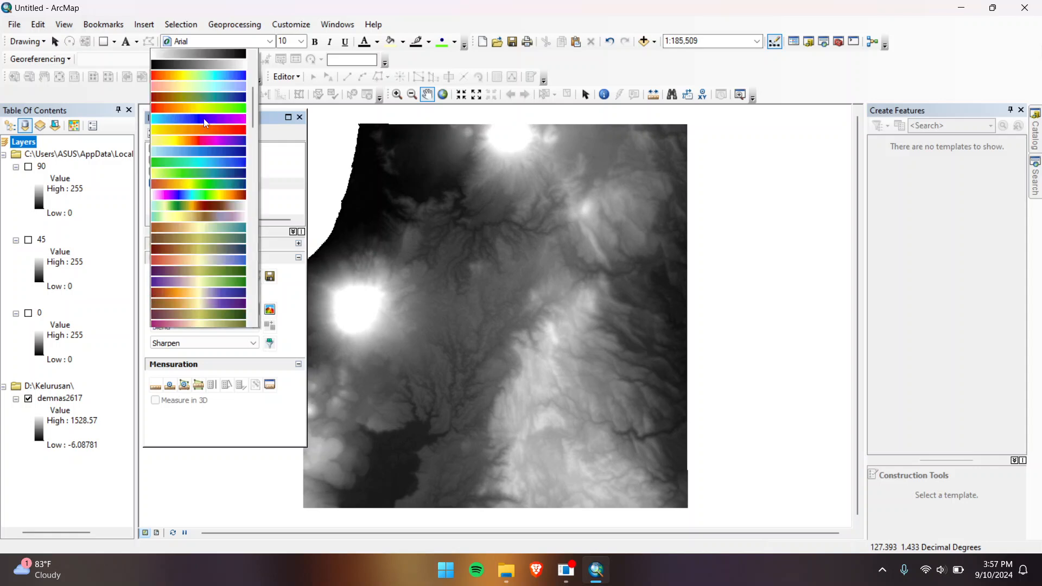
scroll(198, 154, "up", 5)
left_click(198, 152)
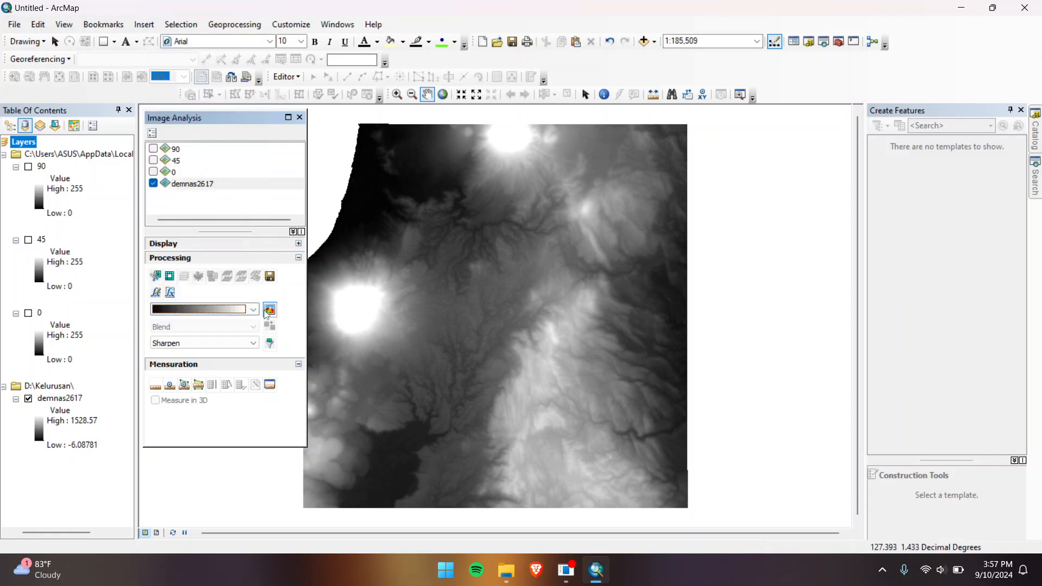
left_click(269, 310)
Step: Rename the new hillshade layer to 135 and turn it off
left_click(221, 152)
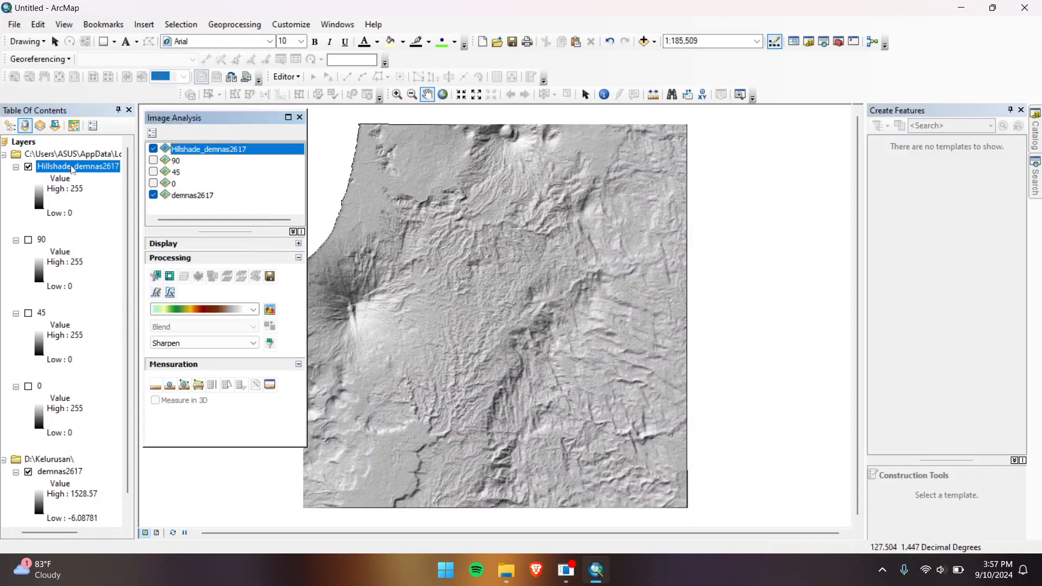
left_click(86, 166)
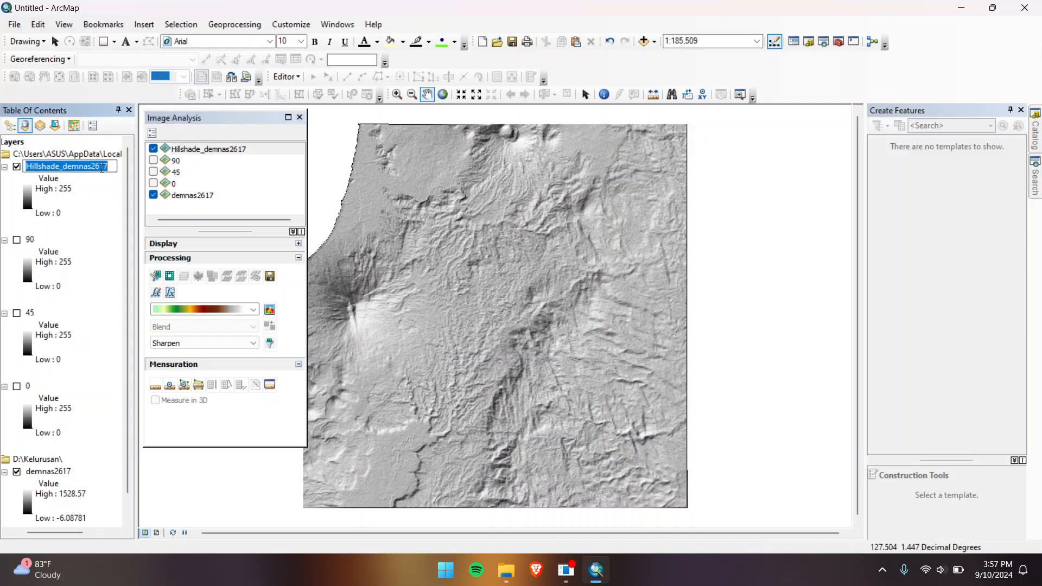
type("135")
key("Return")
left_click(153, 149)
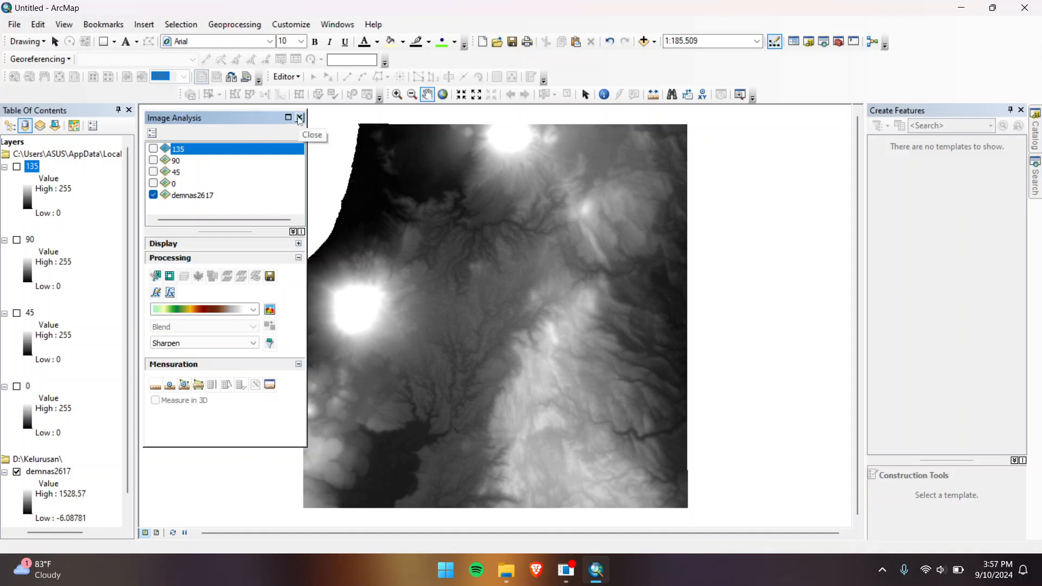
scroll(49, 253, "down", 1)
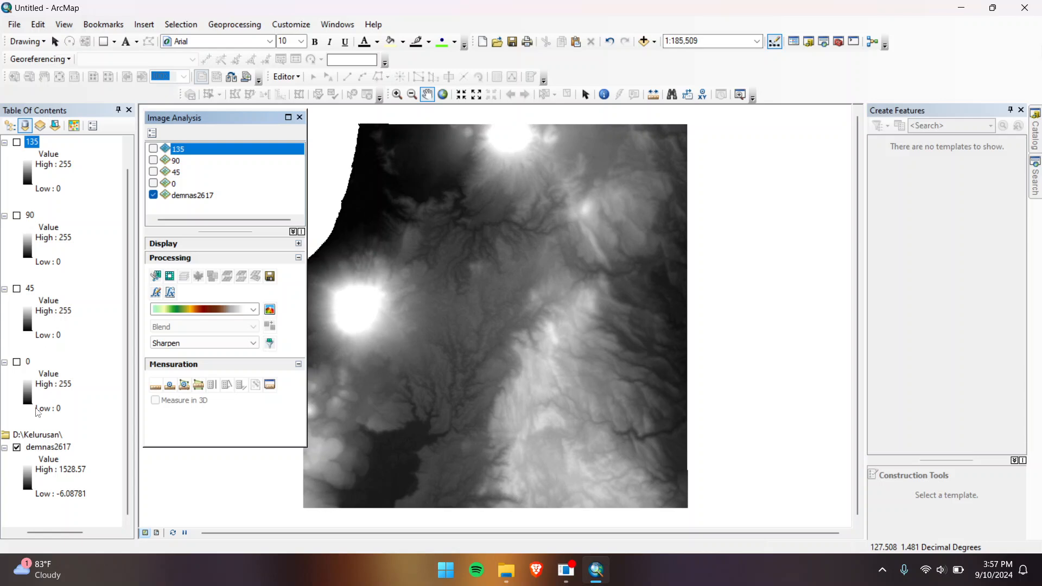
scroll(42, 157, "up", 1)
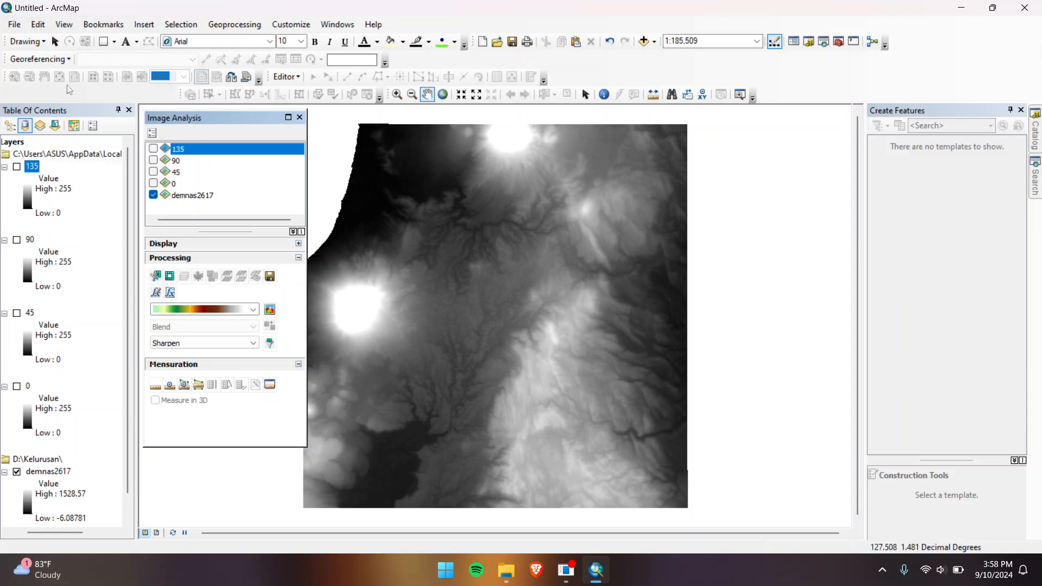
Step: Close Image Analysis and open the Spatial Analyst Raster Calculator through a 'rast' search
left_click(300, 117)
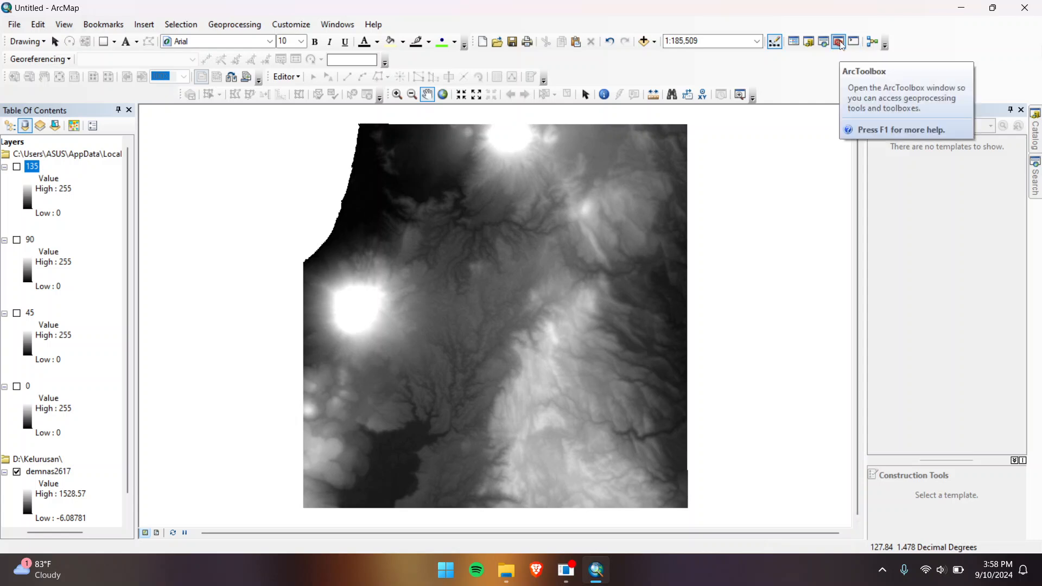
left_click(824, 43)
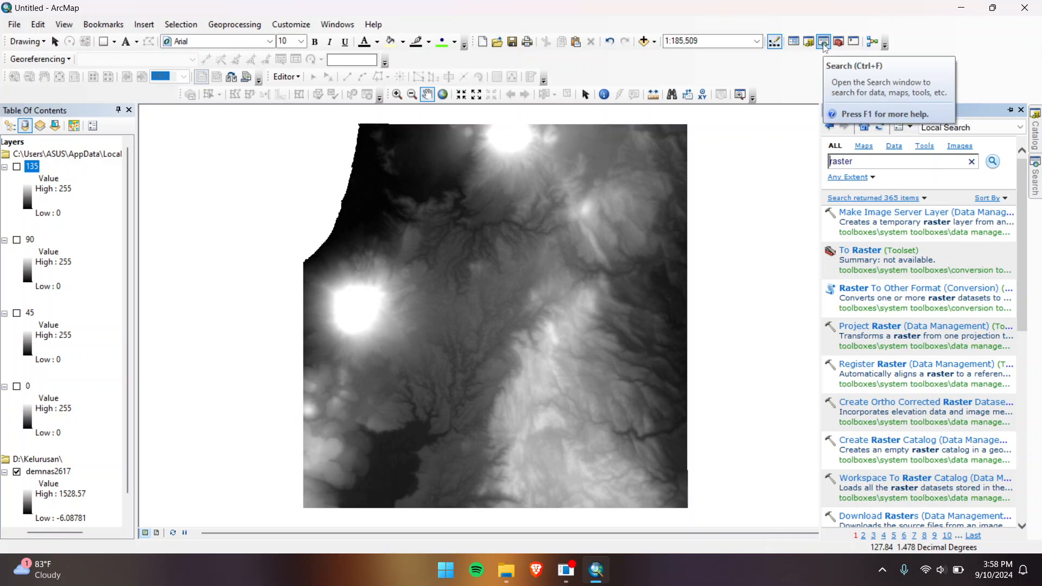
double_click(863, 167)
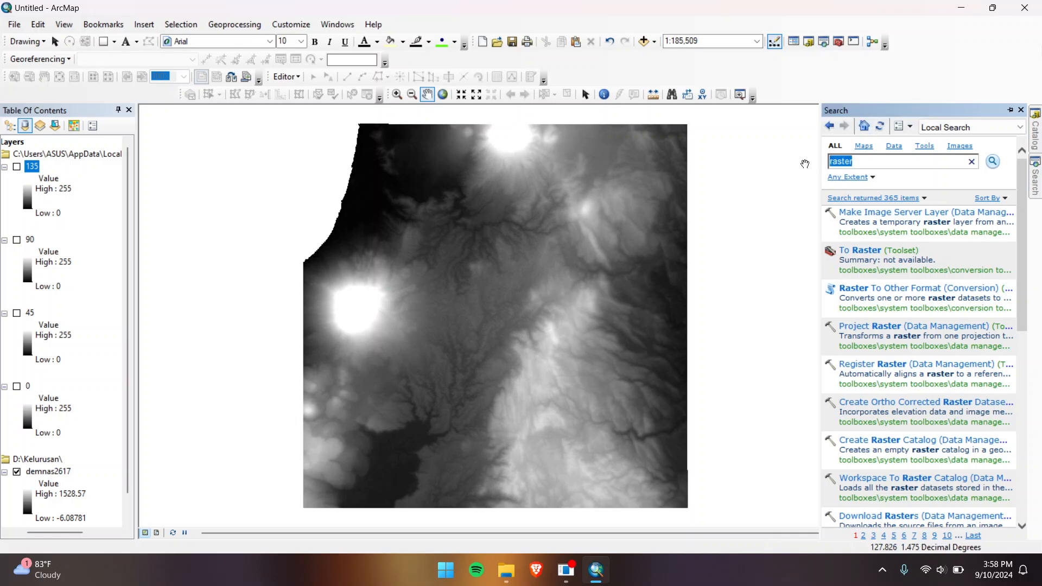
type("rast")
key("Return")
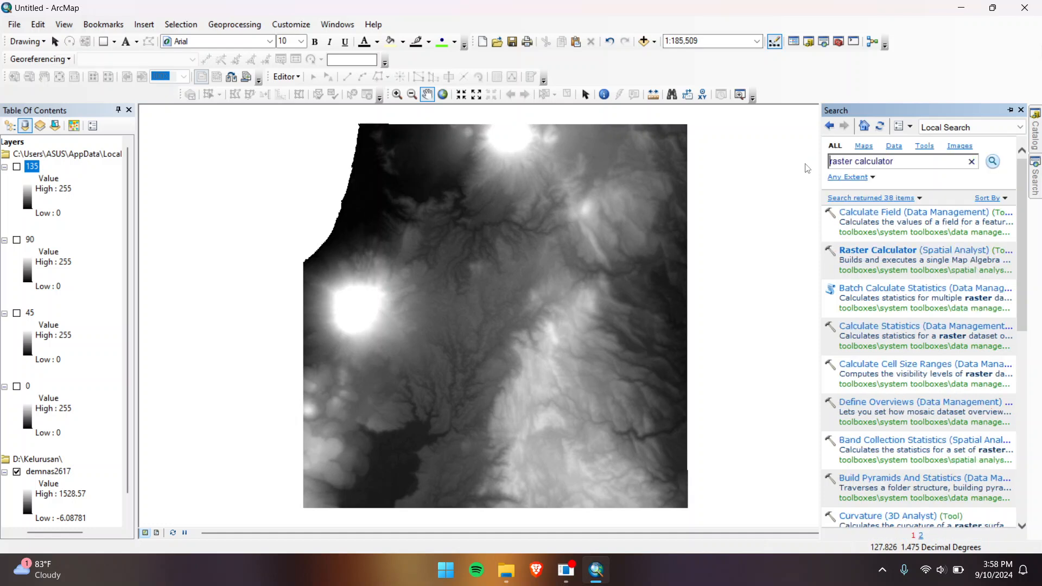
left_click(892, 251)
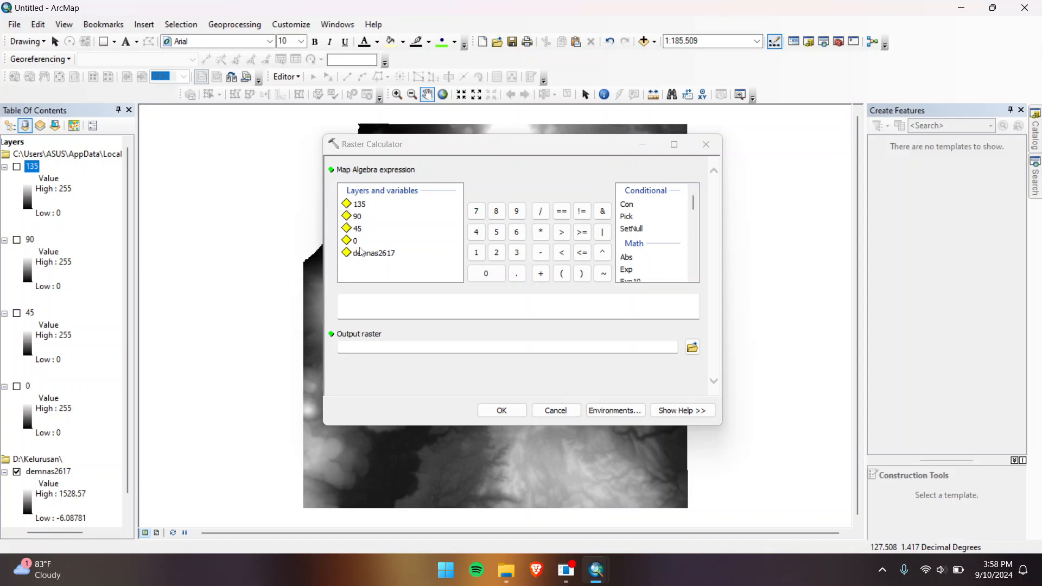
Step: Compute ("0"*0.25 + "45"*0.25 + "90"*0.25 + "135"*0.25) into D:\Kelurusan\0_45_90
left_click(355, 301)
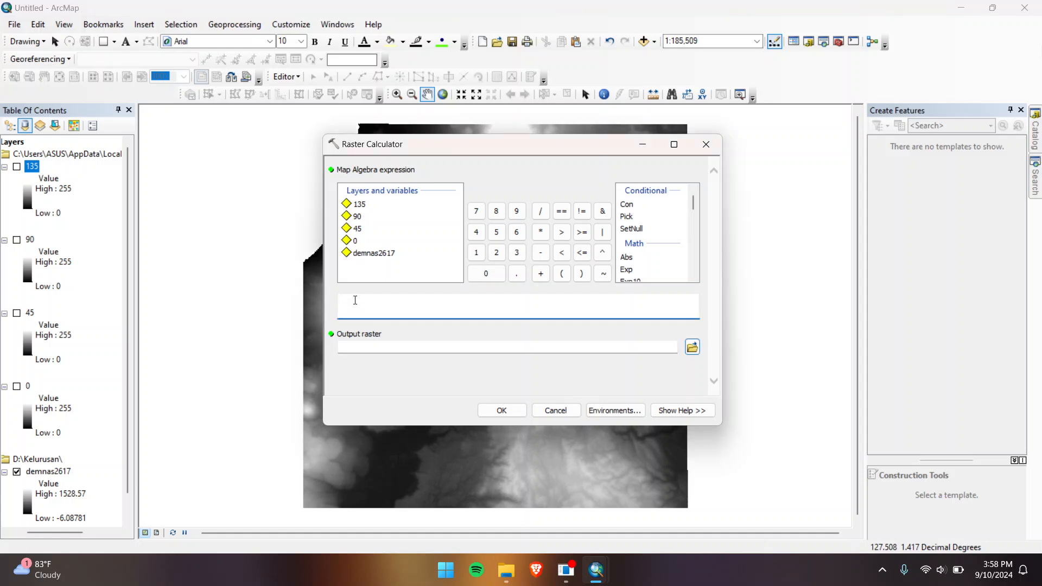
type("(\"0\" * 0.25 + \"45\" * 0.25 + \"90\" * 0.25 + \"135\" * 0.25)")
key("BackSpace")
left_click(692, 347)
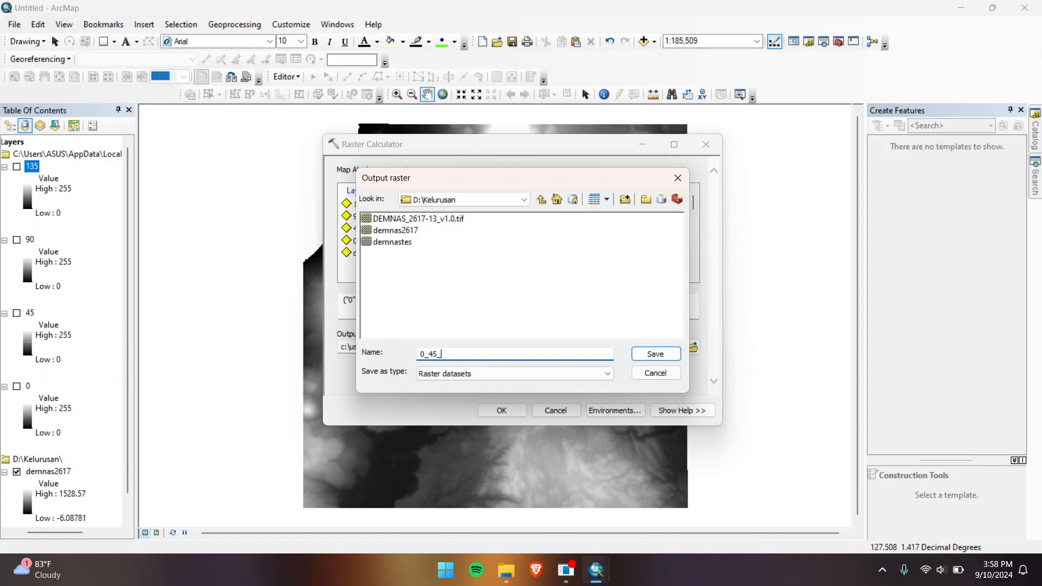
type("0_45_90")
left_click(660, 358)
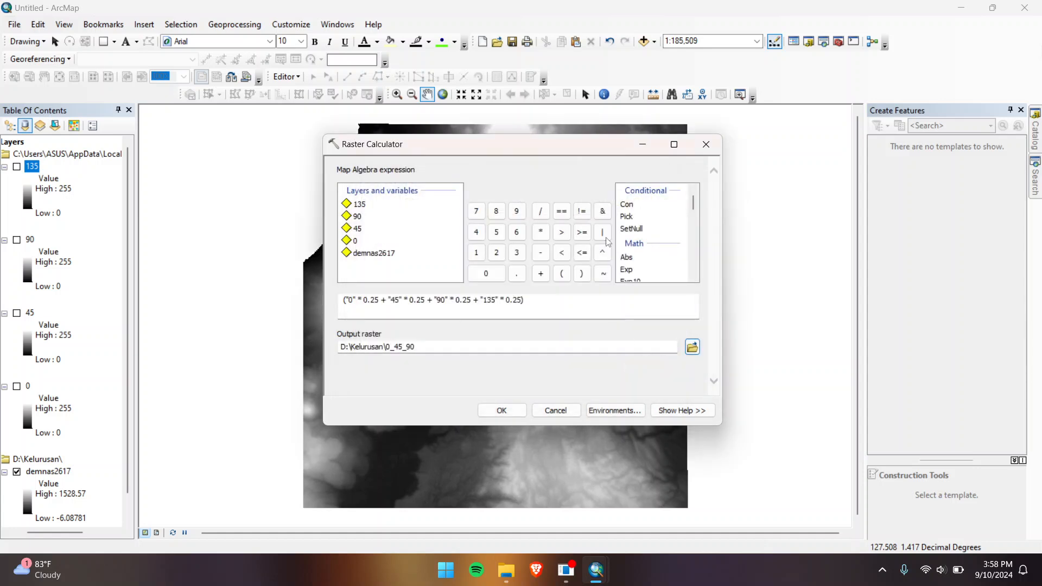
left_click(501, 410)
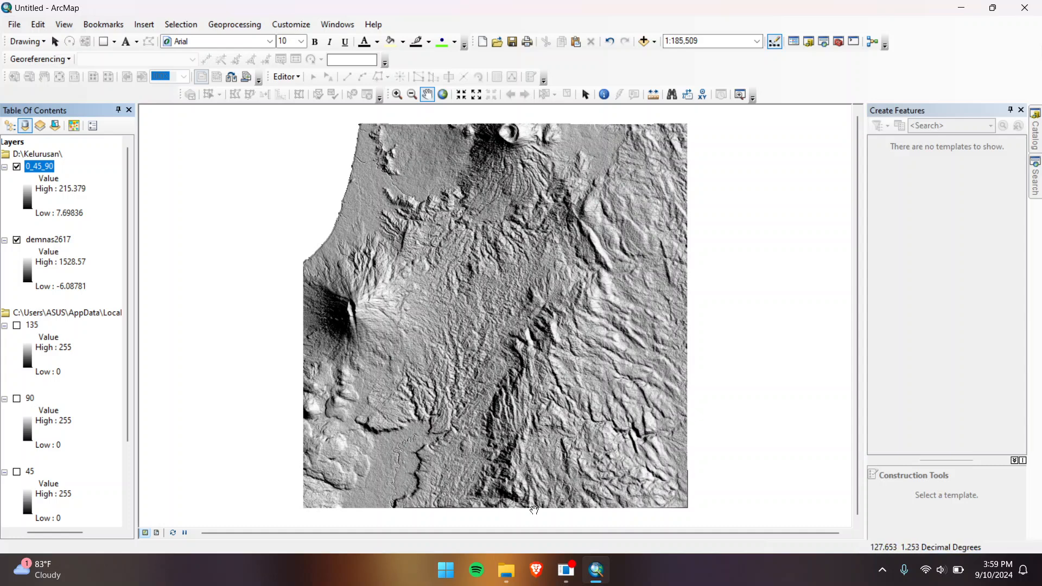
left_click(506, 570)
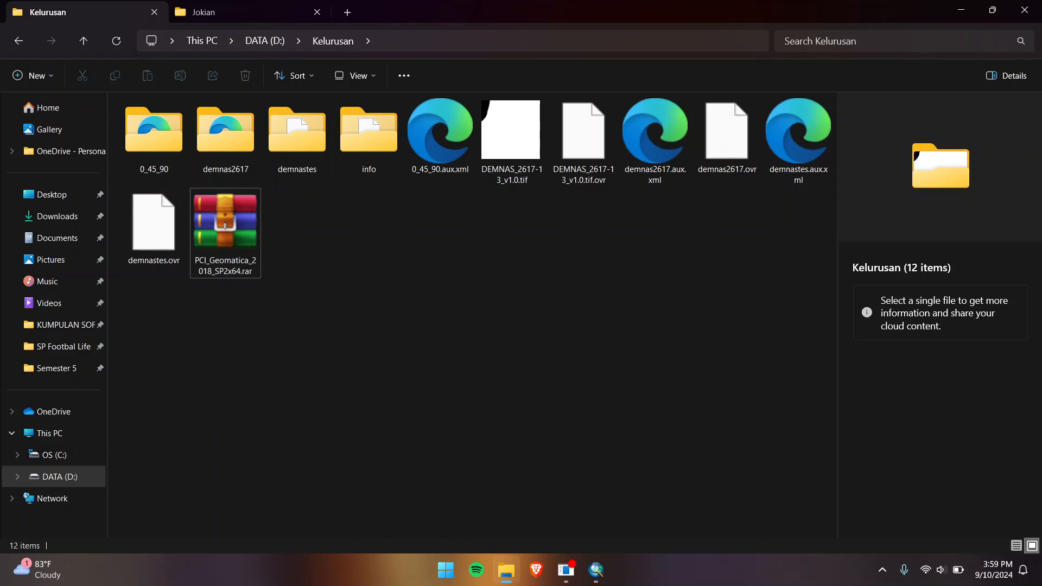
Step: Launch the Geomatica 2018 Toolbar from a Start-menu search for 'geo'
left_click(445, 572)
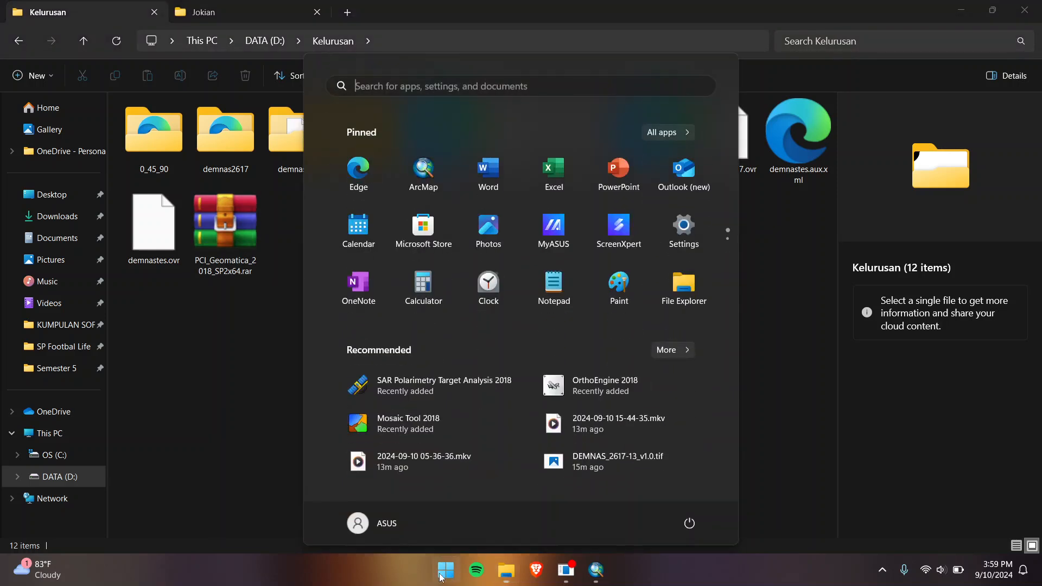
type("geo")
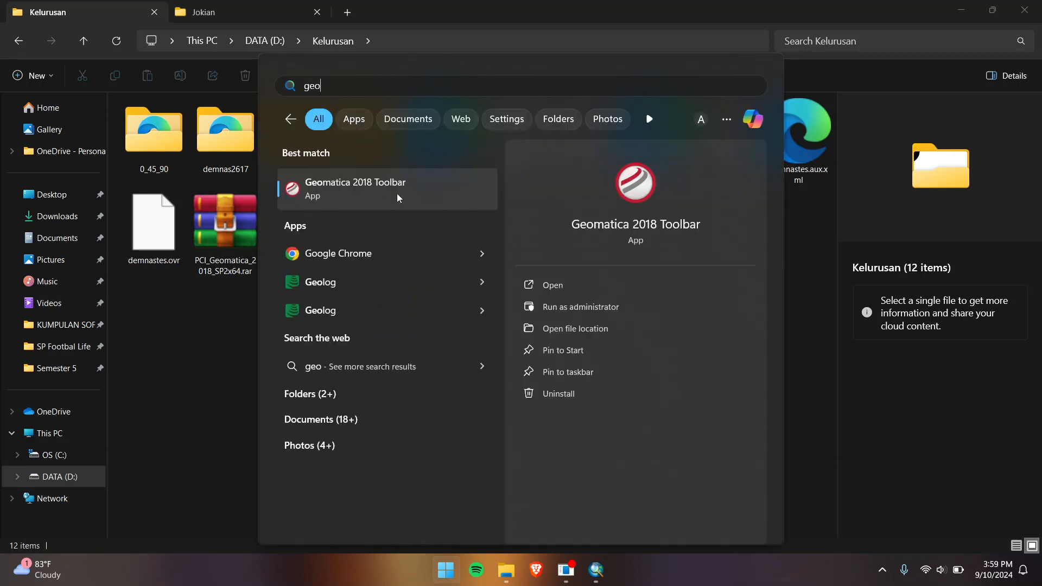
left_click(397, 195)
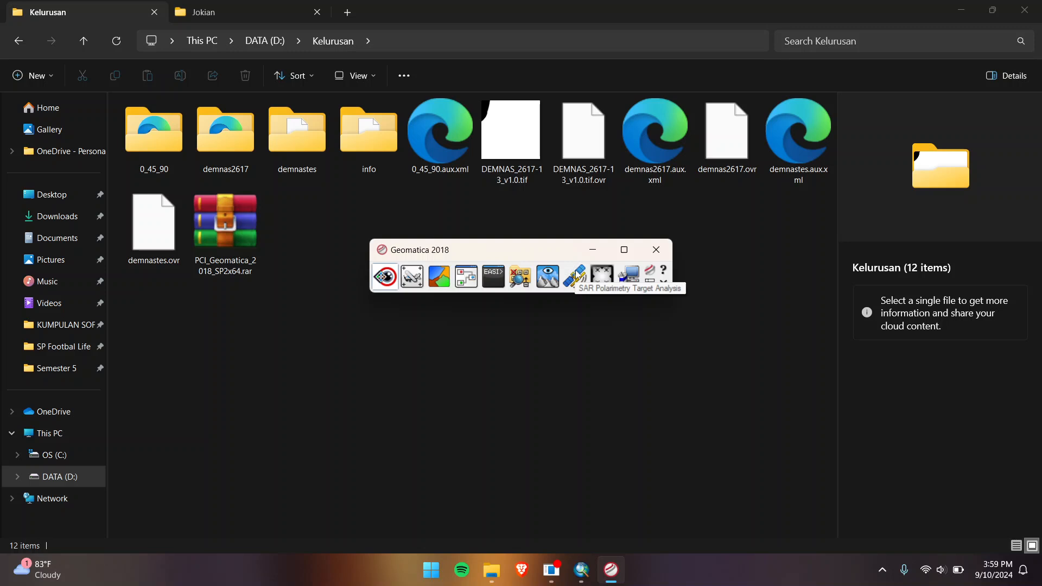
Step: Start Focus from the Geomatica toolbar, nudging the toolbar slightly lower
left_click(385, 276)
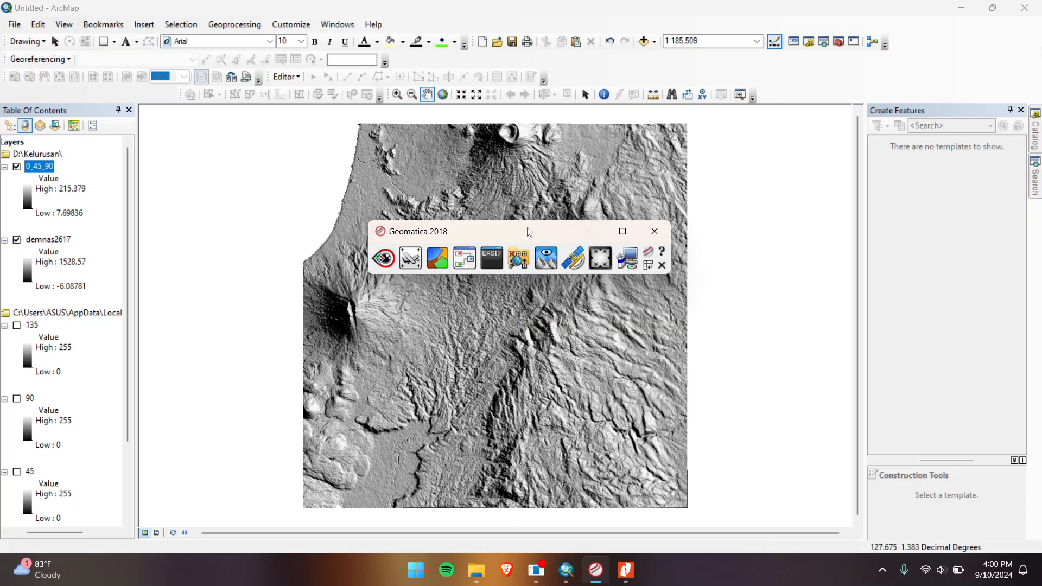
left_click_drag(549, 207, 534, 238)
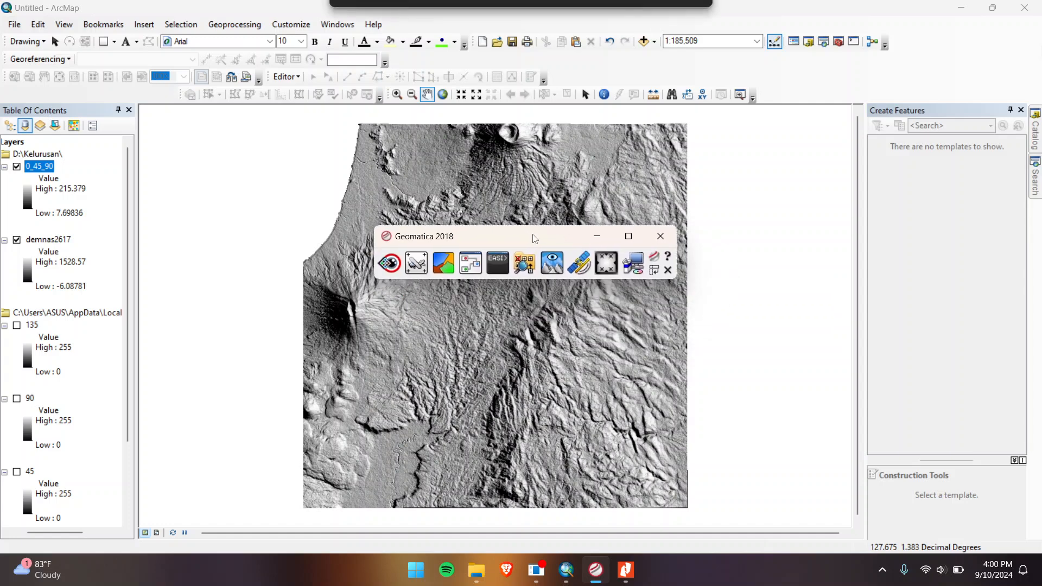
left_click(389, 264)
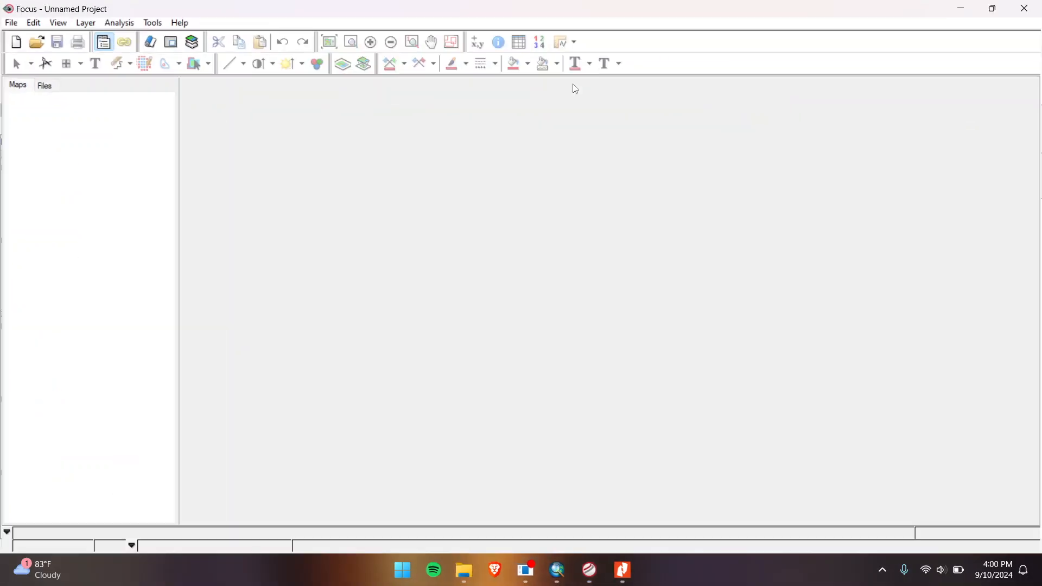
Step: Begin a grayscale layer in the Add Layer Wizard, browse D:\Kelurusan, then cancel the file selector
left_click(192, 43)
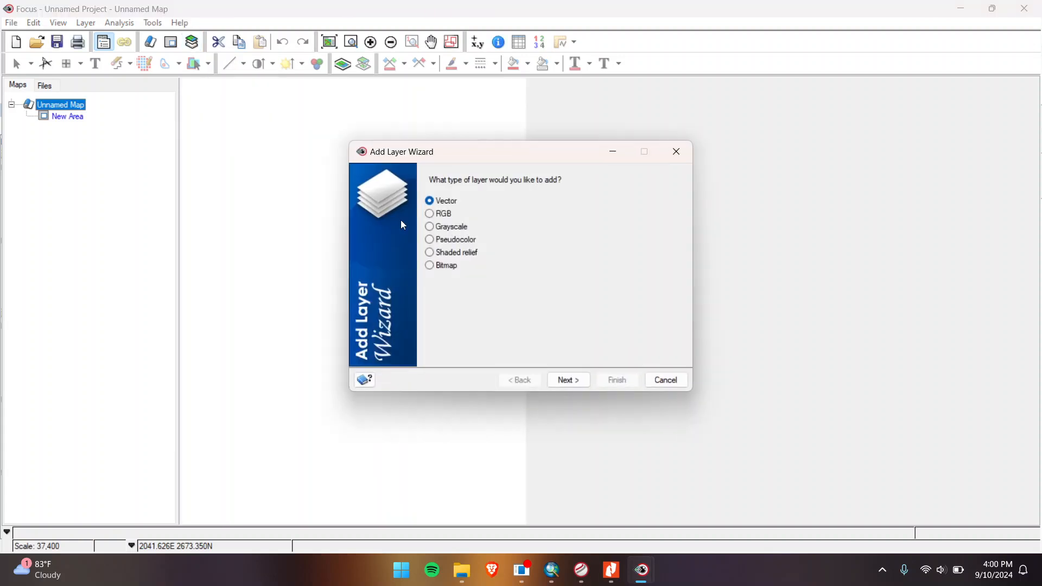
left_click(446, 228)
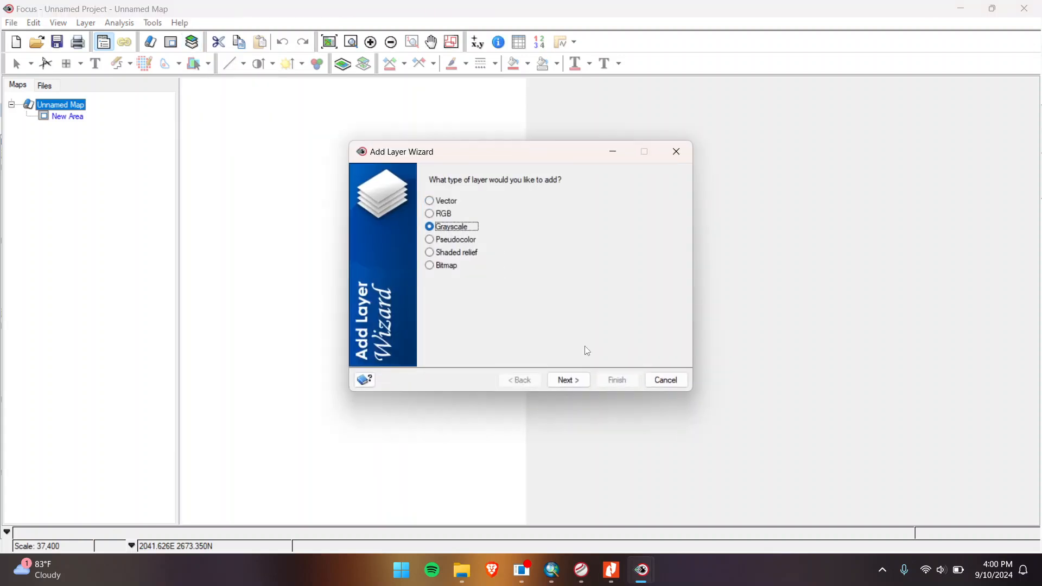
left_click(578, 385)
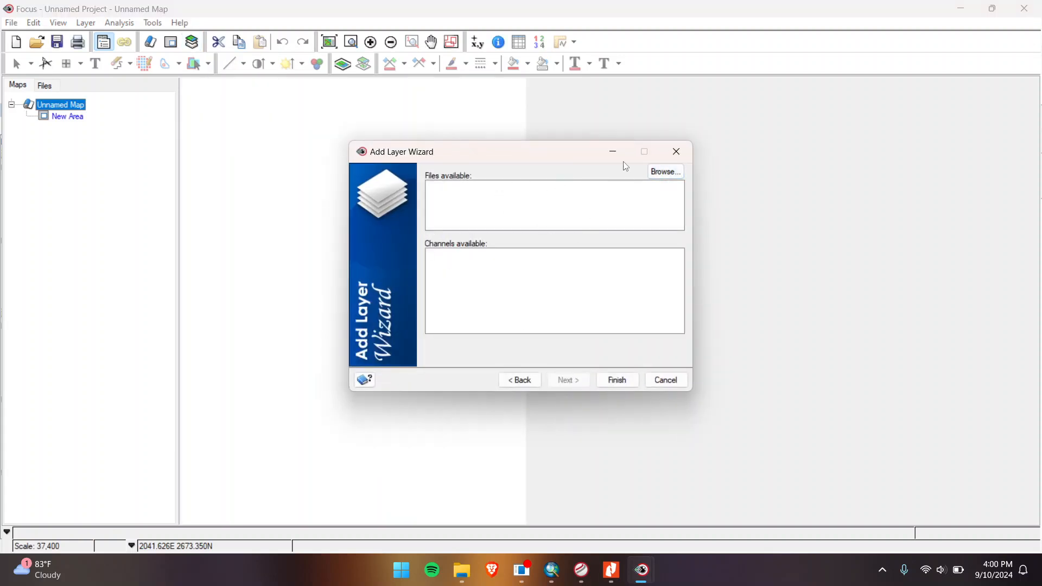
left_click(666, 173)
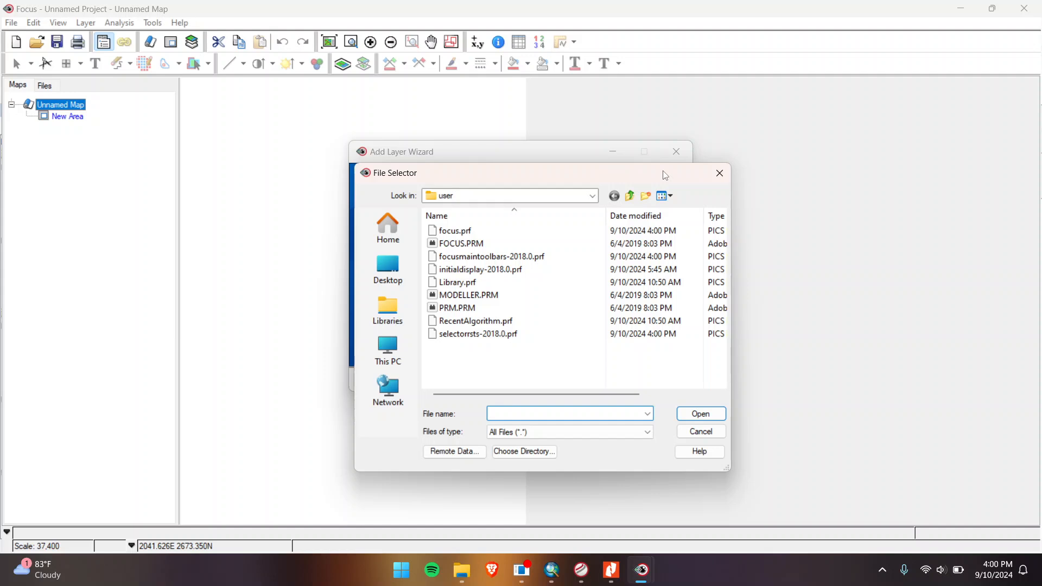
left_click(410, 345)
double_click(492, 281)
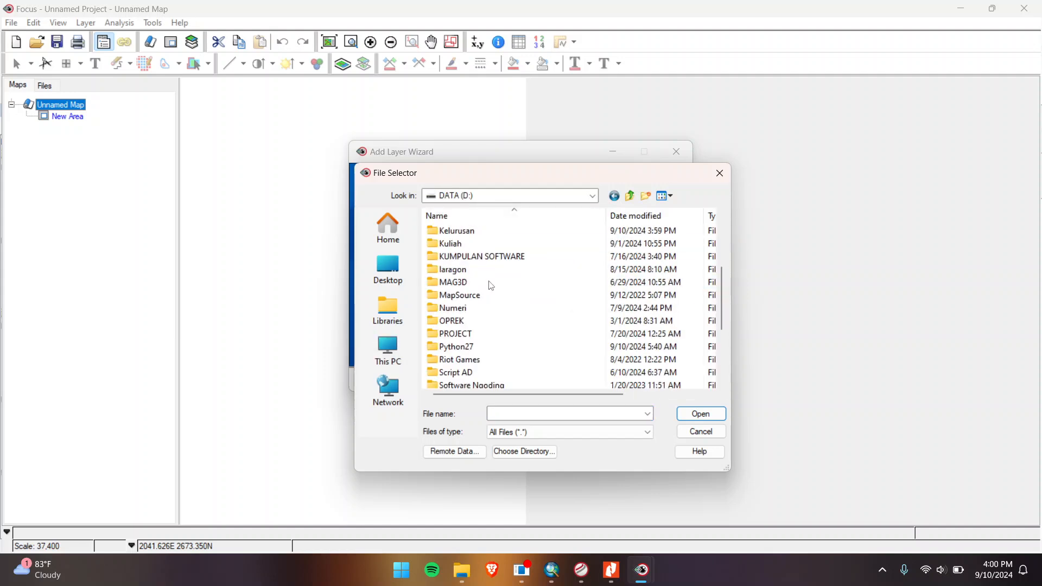
double_click(477, 231)
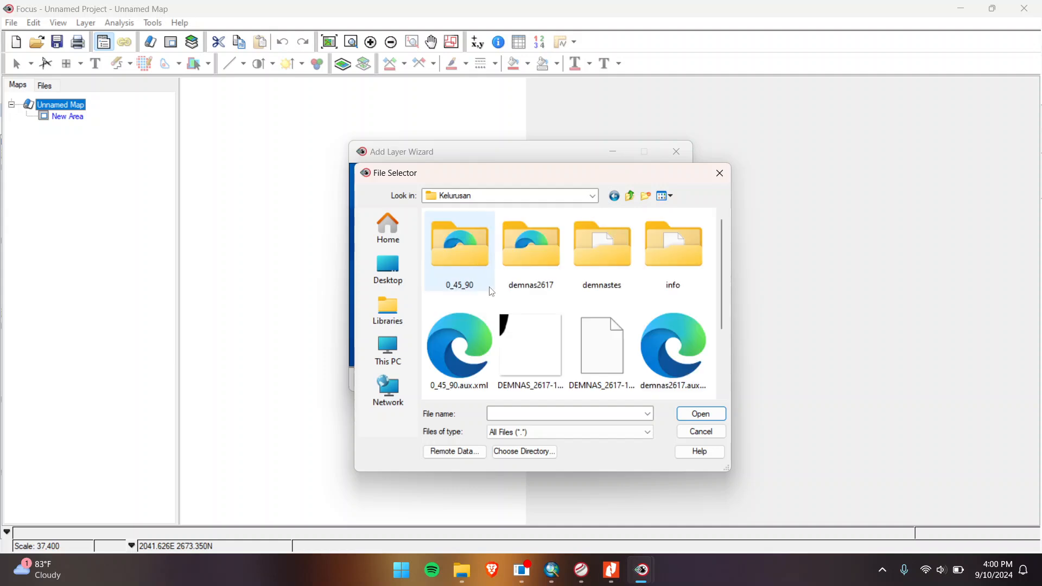
scroll(492, 292, "down", 2)
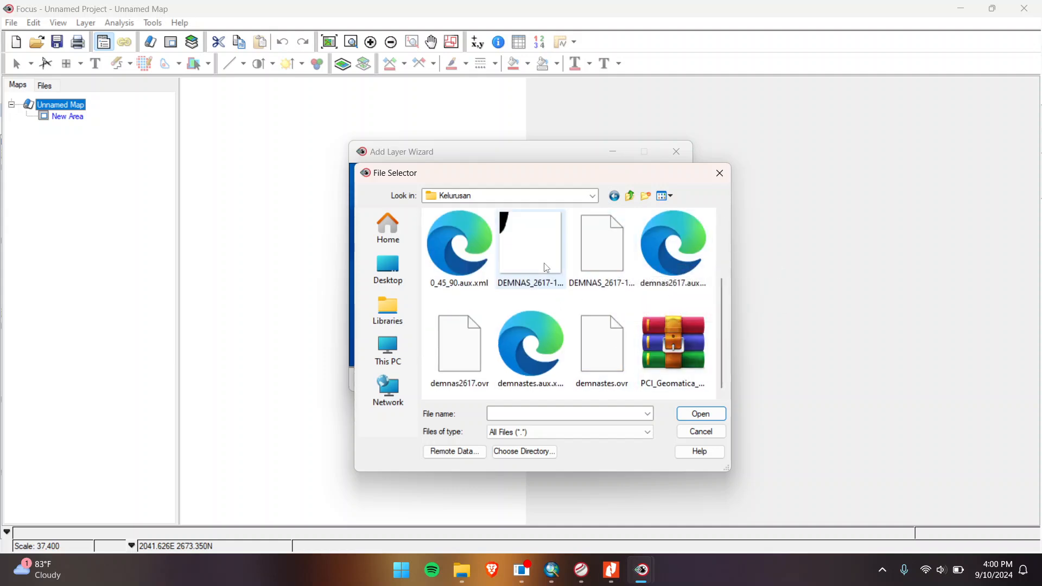
scroll(630, 367, "up", 2)
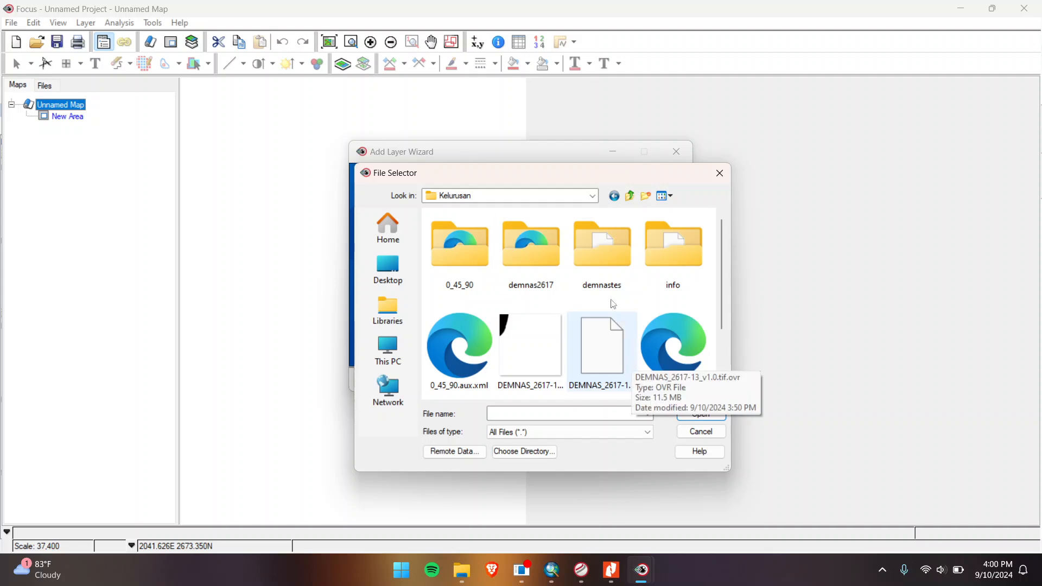
scroll(614, 304, "down", 2)
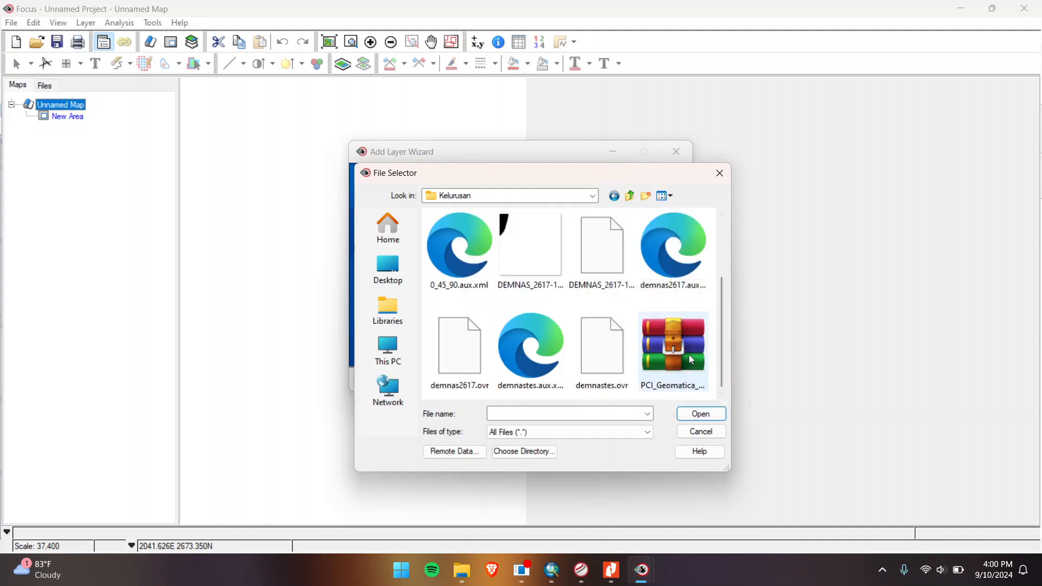
left_click(702, 433)
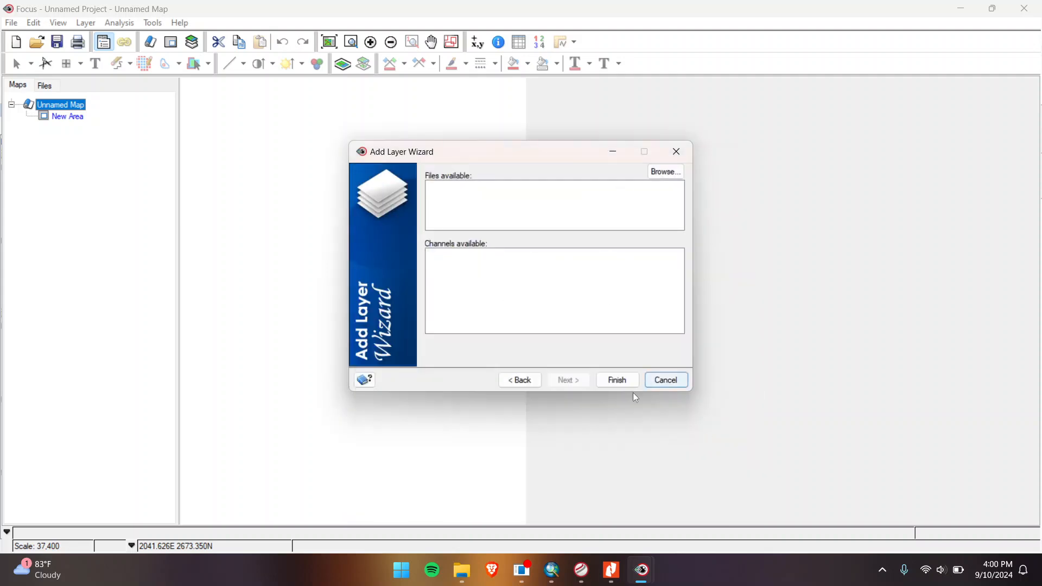
Step: Export the 0_45_90 layer as TIFF 0_45_901.tif and decline adding it to the map
left_click(552, 570)
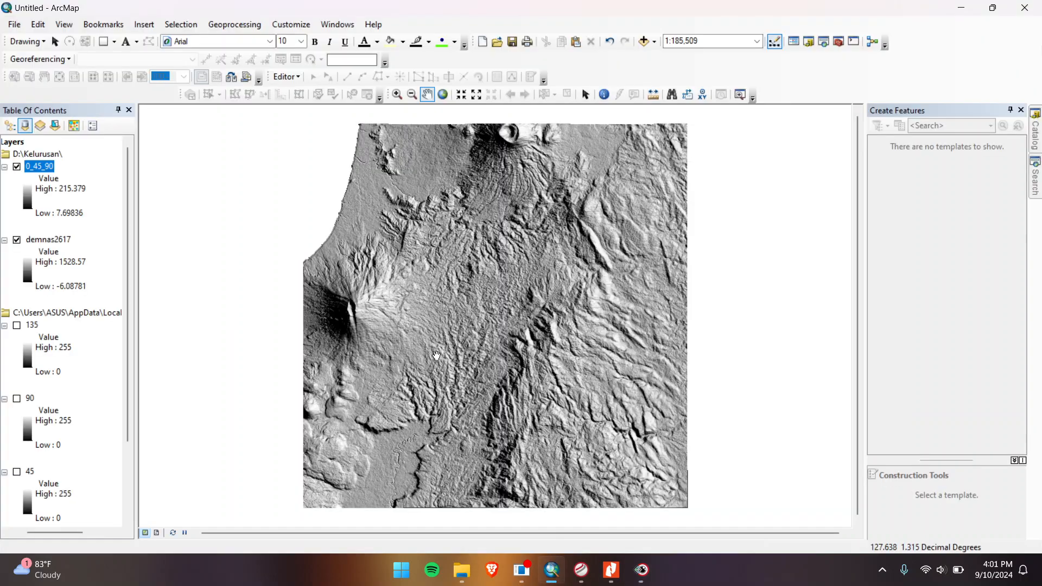
right_click(46, 167)
left_click(47, 168)
right_click(49, 168)
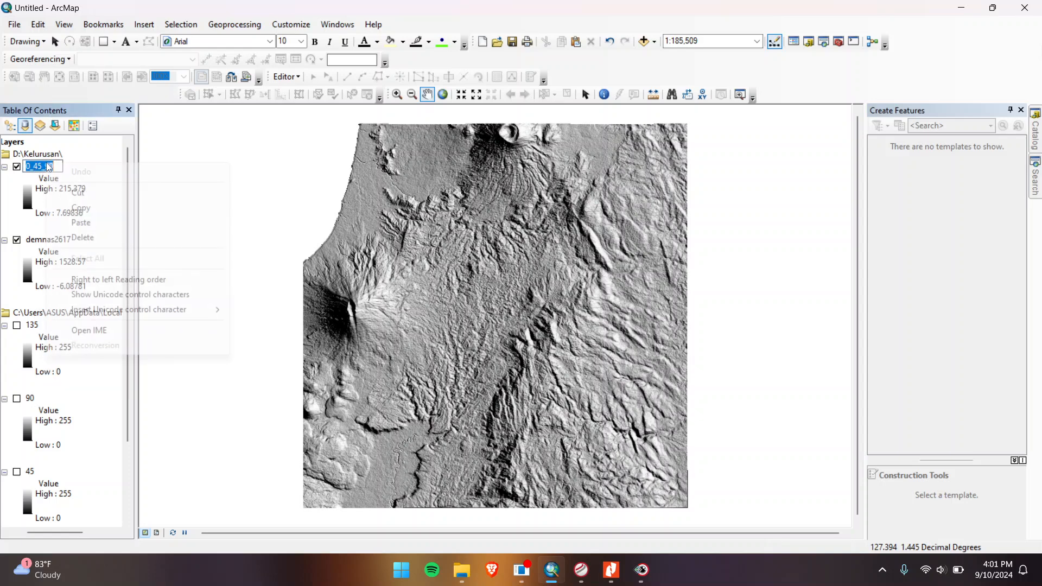
left_click(70, 156)
right_click(46, 164)
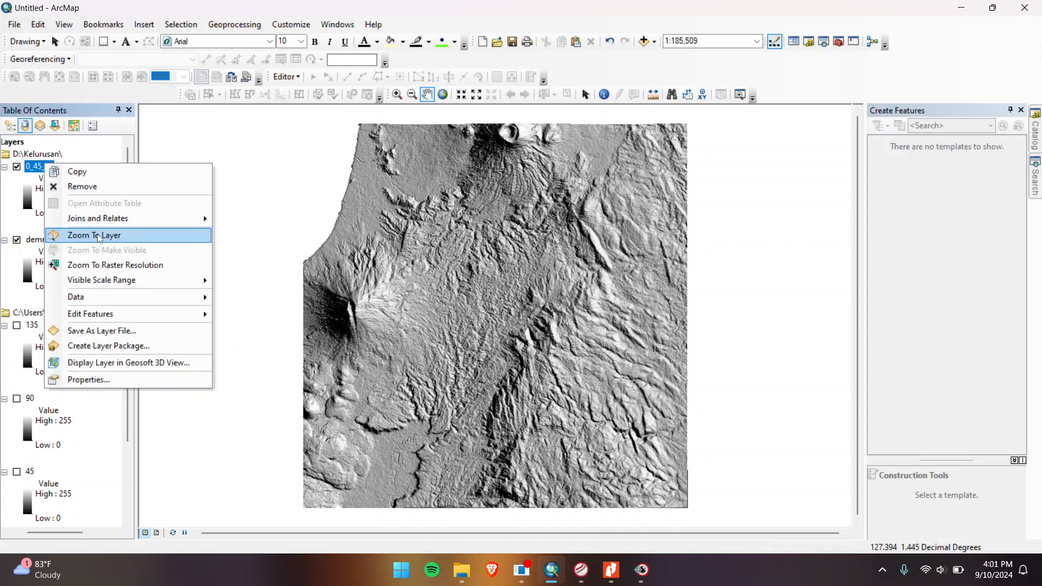
mouse_move(101, 297)
left_click(290, 313)
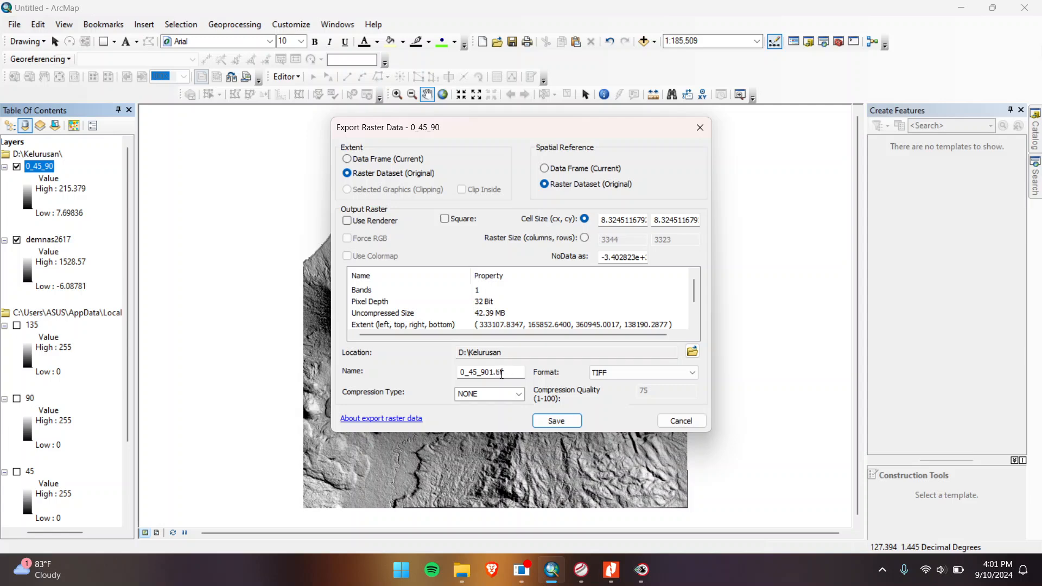
left_click(554, 421)
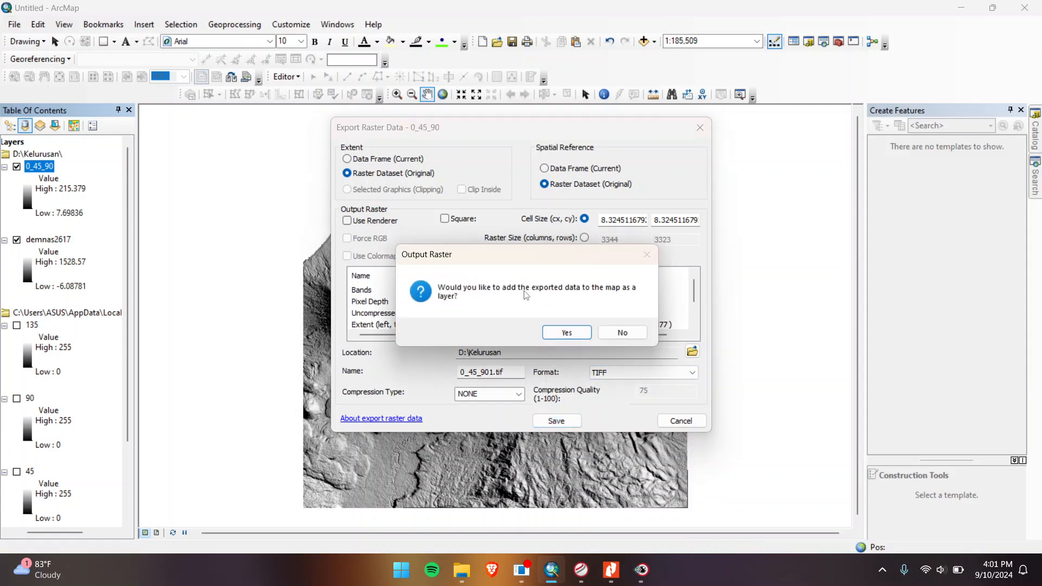
left_click(619, 331)
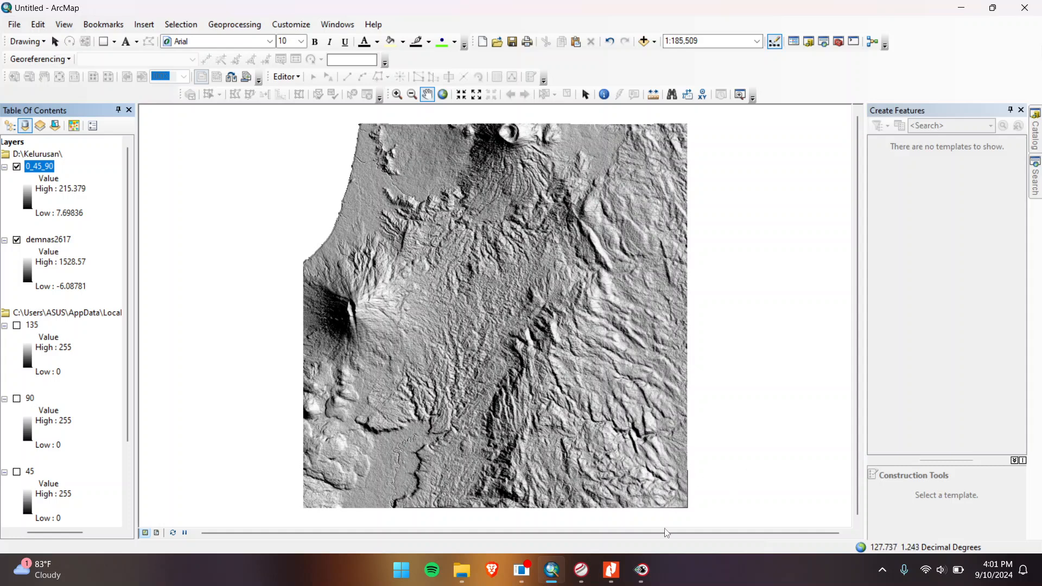
Step: Bring the Add Layer Wizard back and browse to the D:\Kelurusan folder
mouse_move(653, 570)
left_click(576, 493)
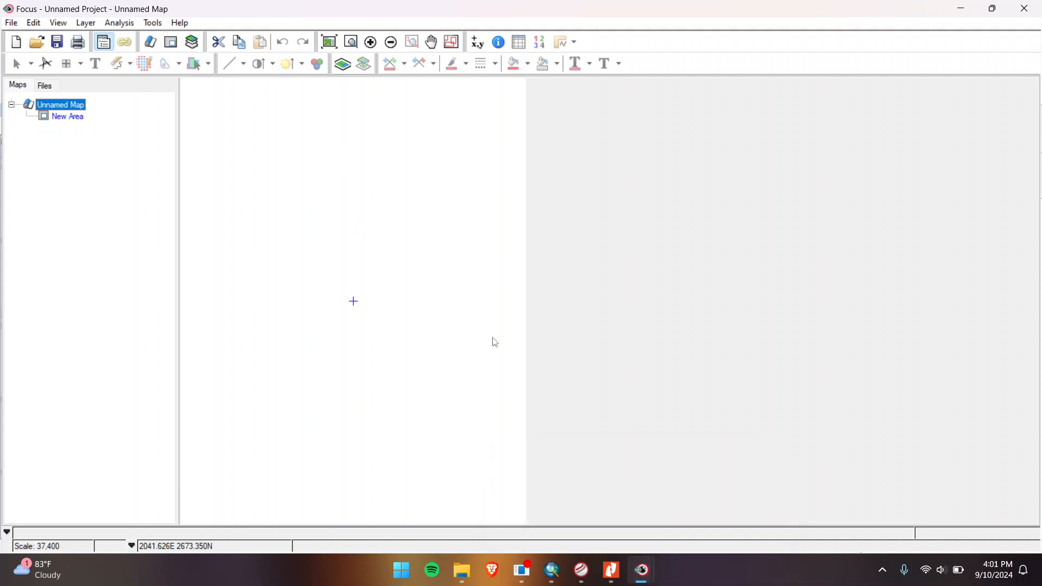
mouse_move(642, 569)
left_click(717, 488)
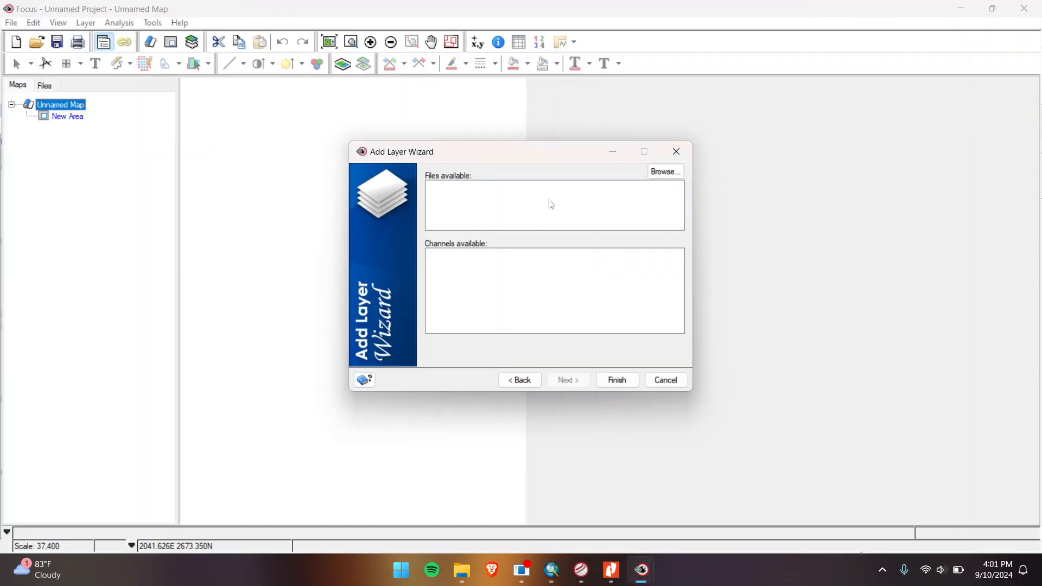
left_click(667, 173)
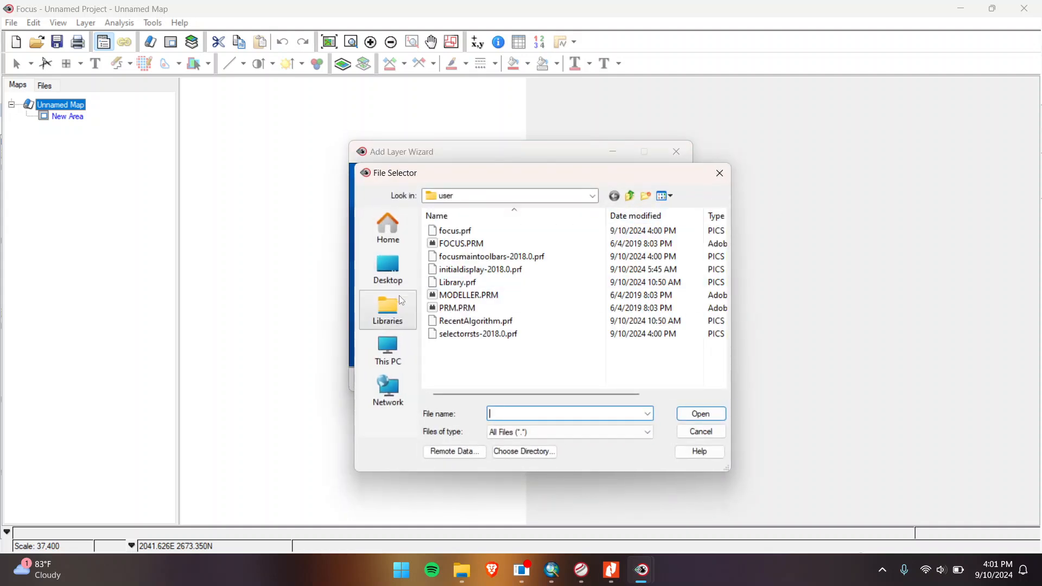
left_click(388, 350)
double_click(478, 279)
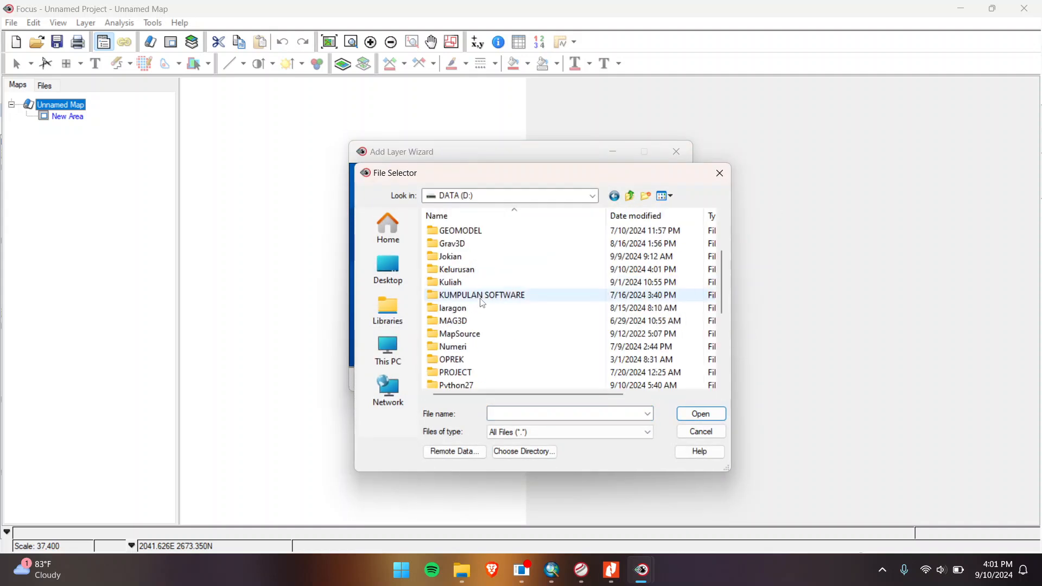
scroll(483, 303, "down", 2)
scroll(456, 288, "up", 1)
left_click(469, 238)
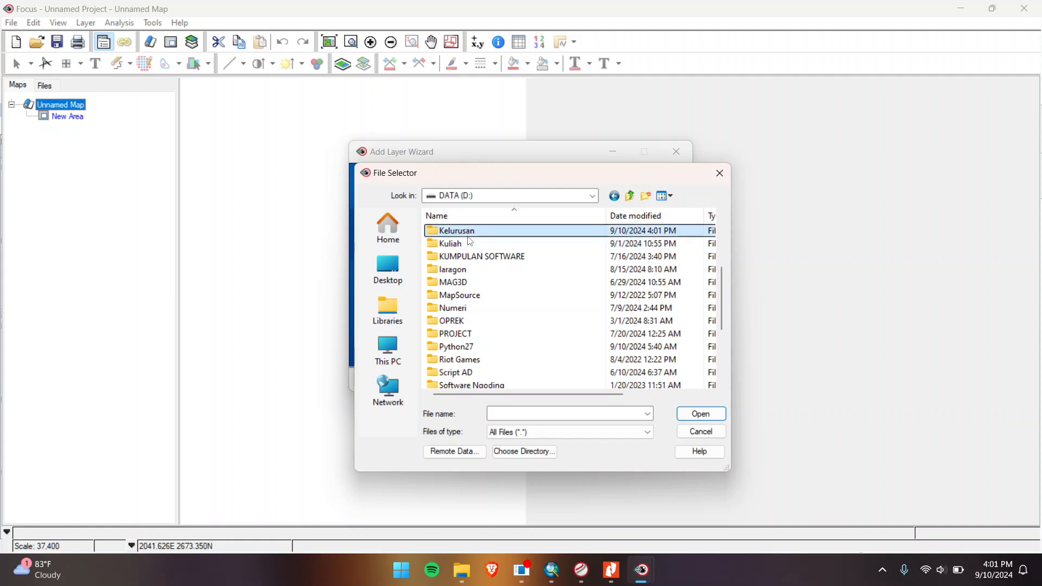
double_click(468, 234)
Step: Load 0_45_901.tif with channel 1 and finish adding it as a layer
scroll(600, 268, "down", 3)
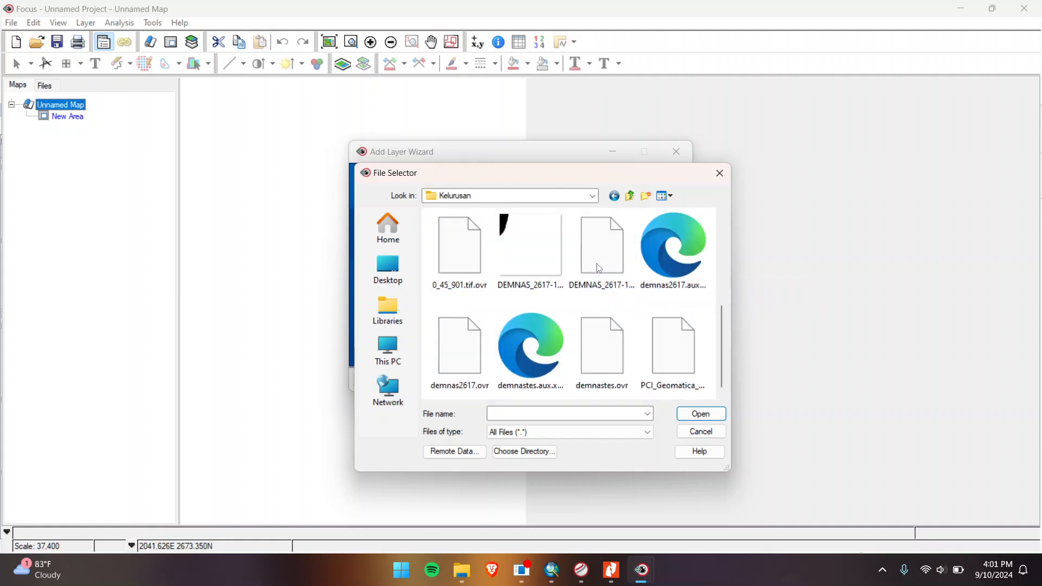
scroll(599, 268, "up", 3)
scroll(656, 310, "down", 1)
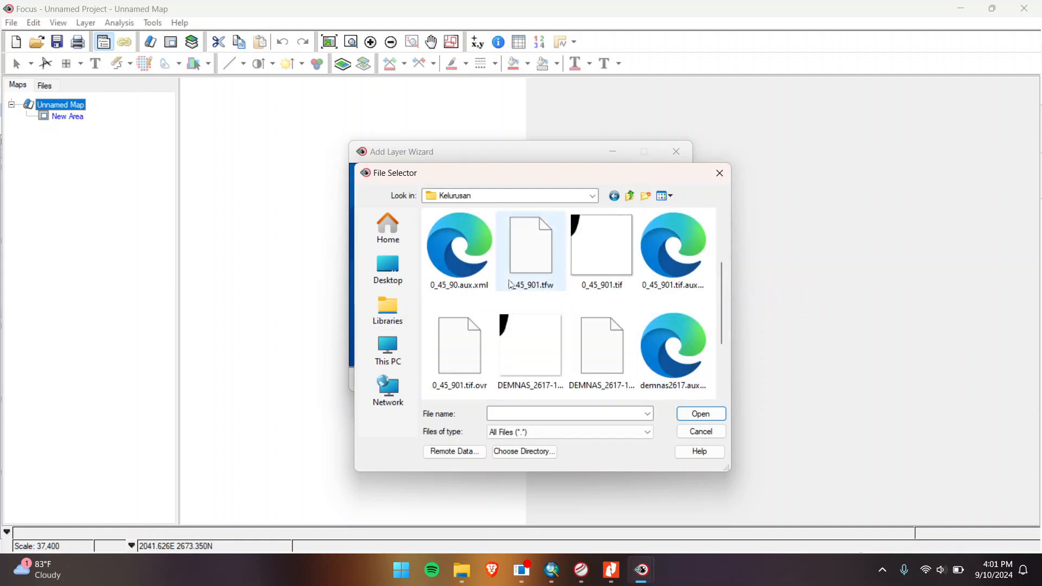
left_click(619, 287)
left_click(694, 413)
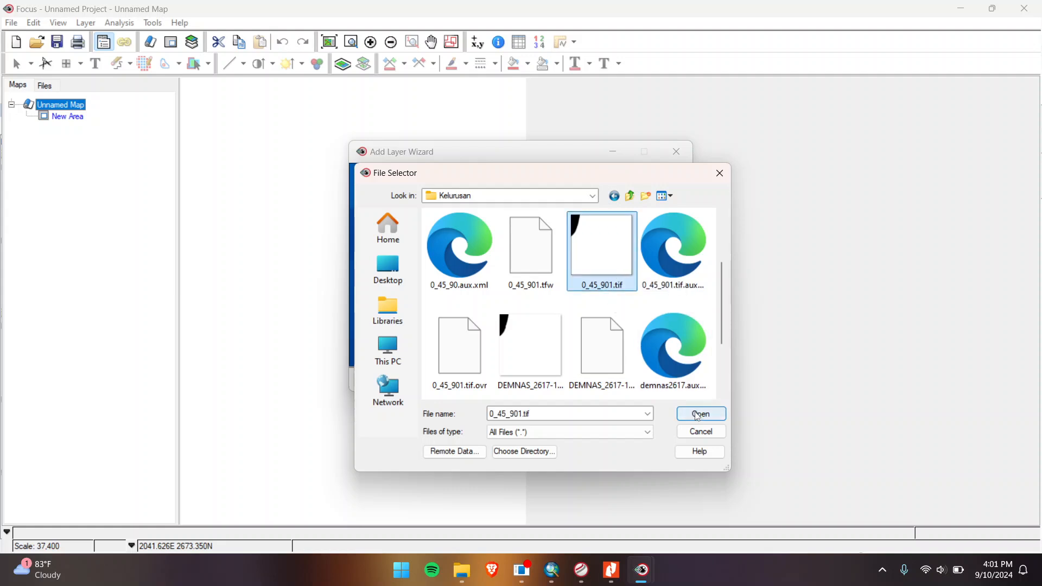
left_click(556, 267)
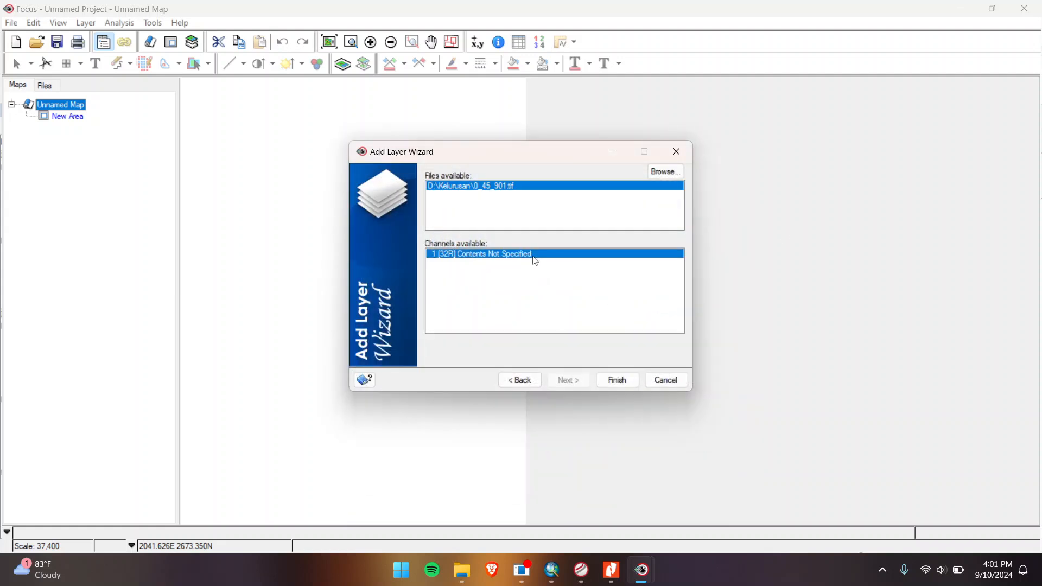
left_click(617, 379)
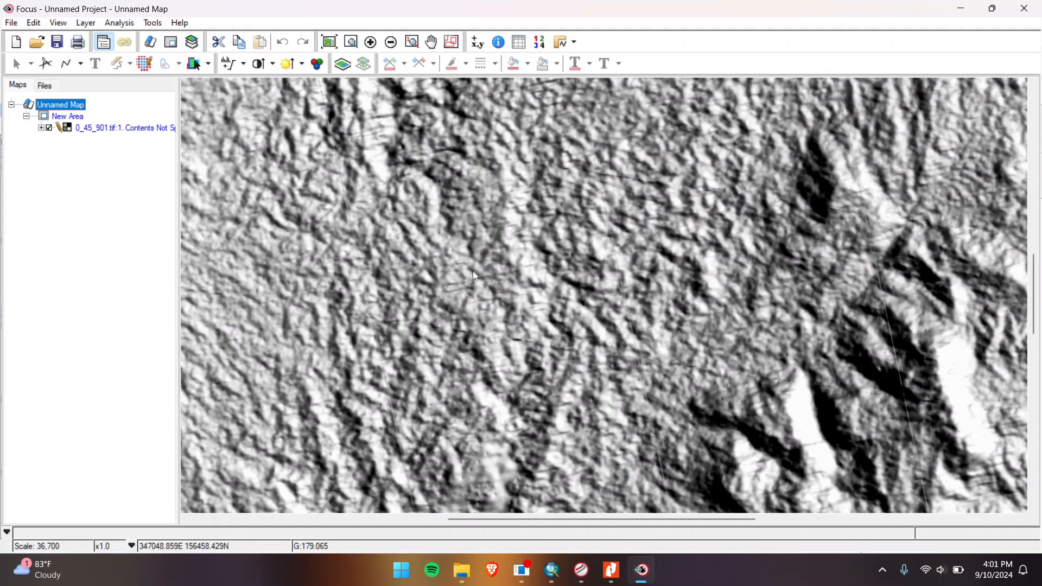
Step: Open LINE from Analysis > Geological/Geophysical Analysis with channel 1 of 0_45_901.tif as input
left_click(159, 24)
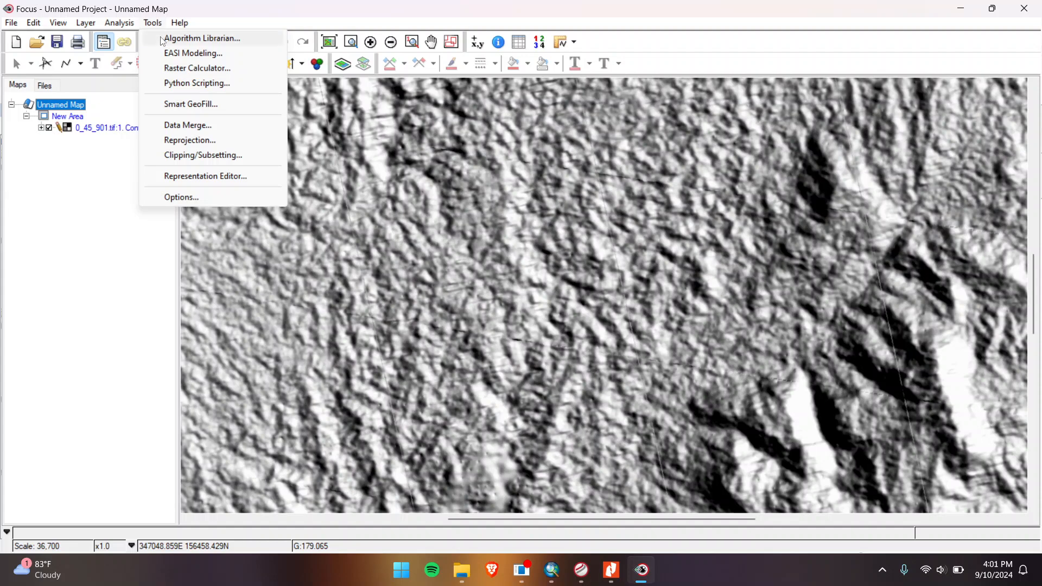
left_click(163, 39)
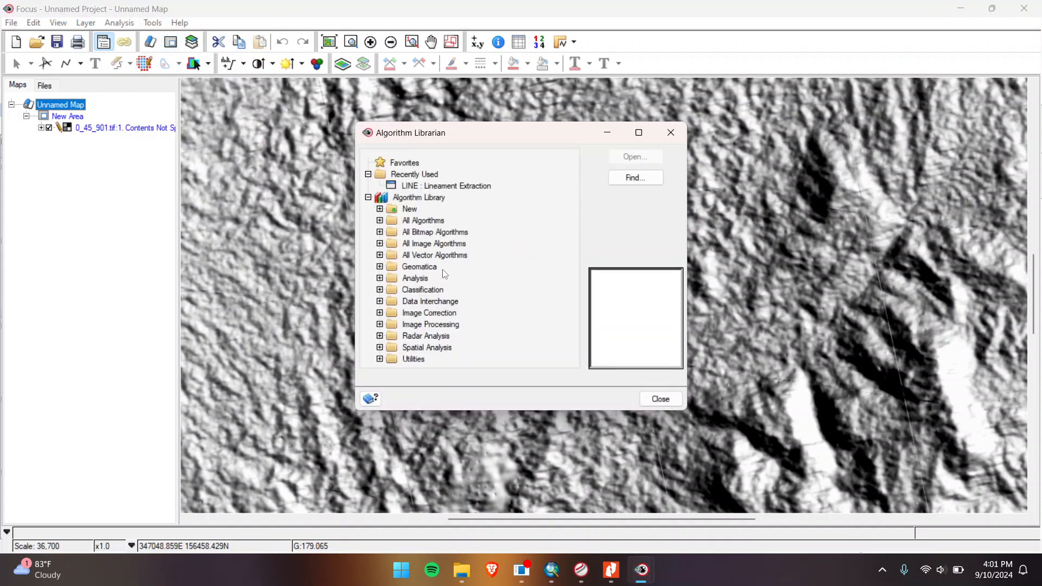
left_click(381, 279)
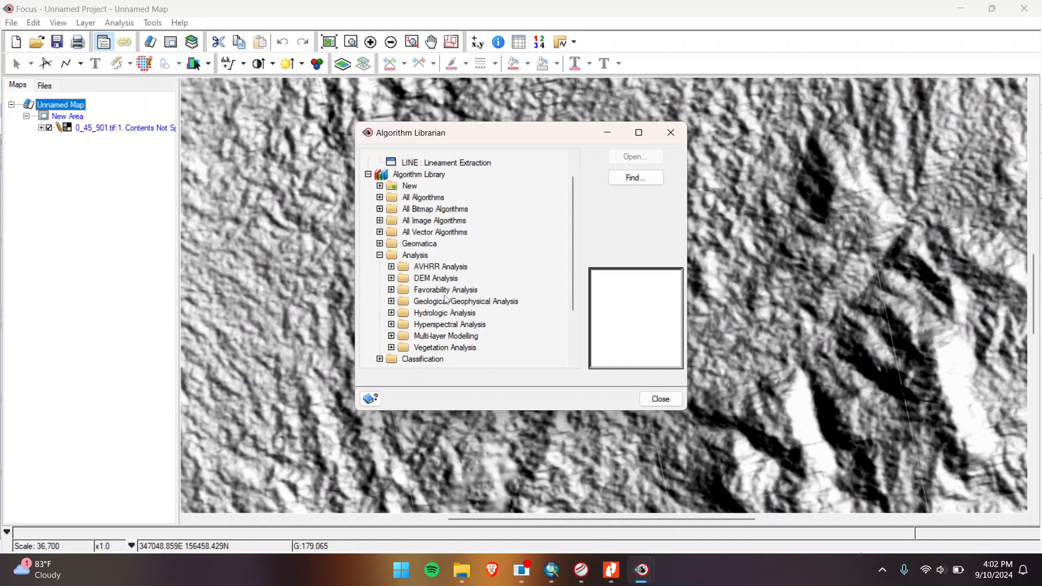
left_click(391, 302)
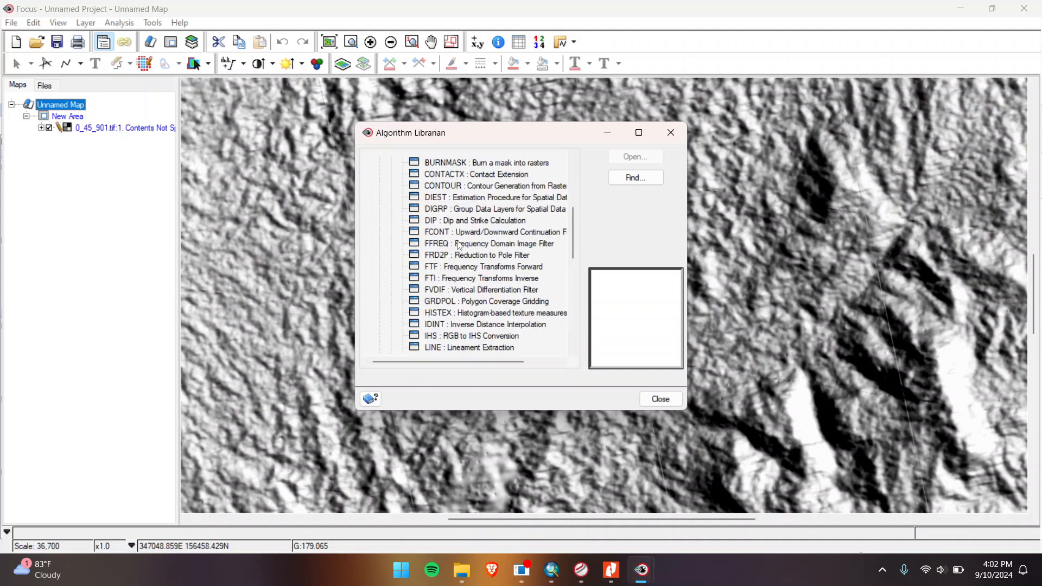
left_click(451, 347)
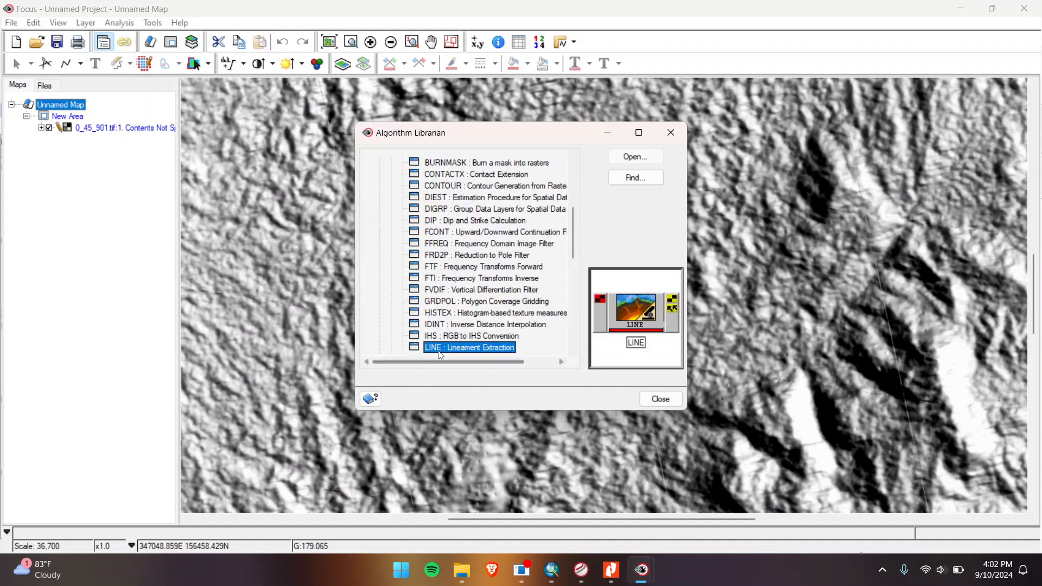
left_click(635, 156)
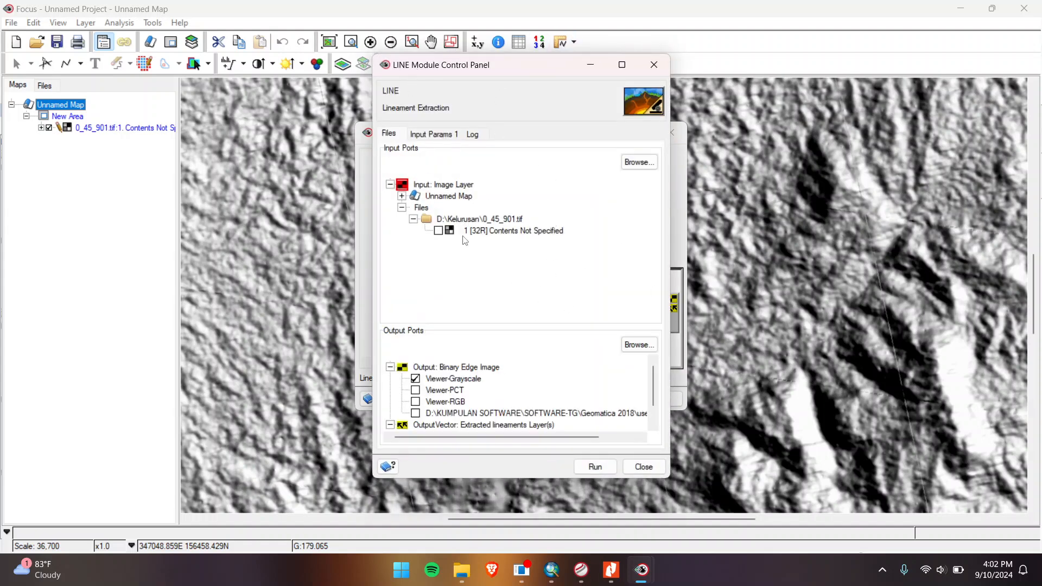
left_click(439, 231)
left_click(437, 135)
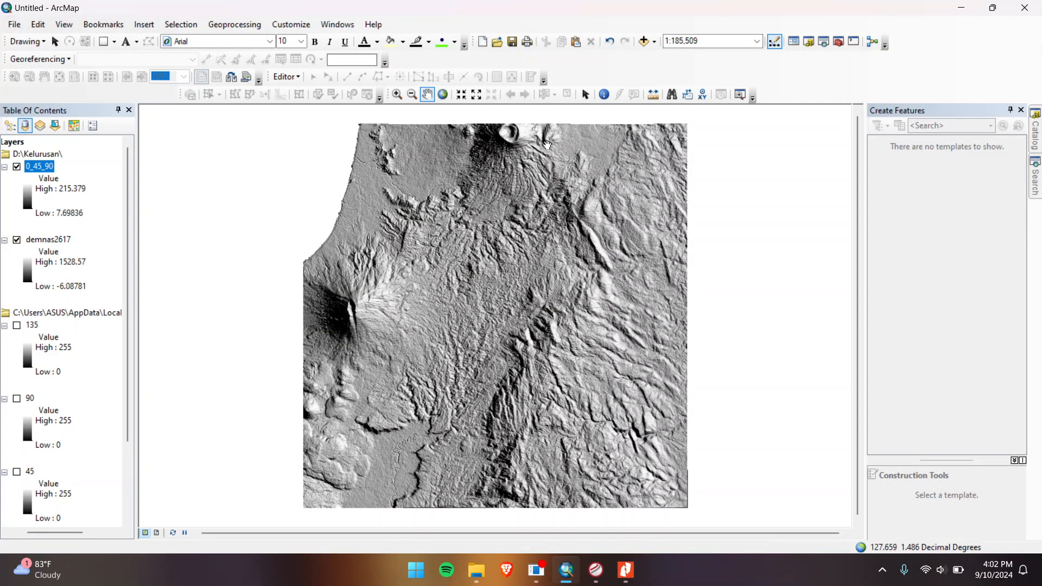
Step: Launch Focus from the Geomatica 2018 launcher
left_click(600, 573)
left_click(601, 572)
left_click(601, 572)
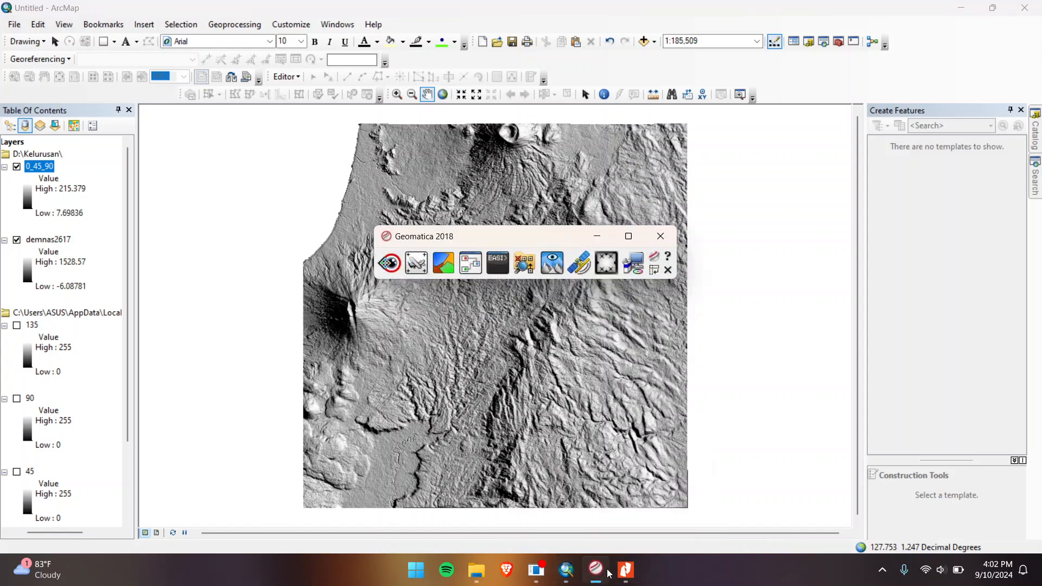
left_click(389, 266)
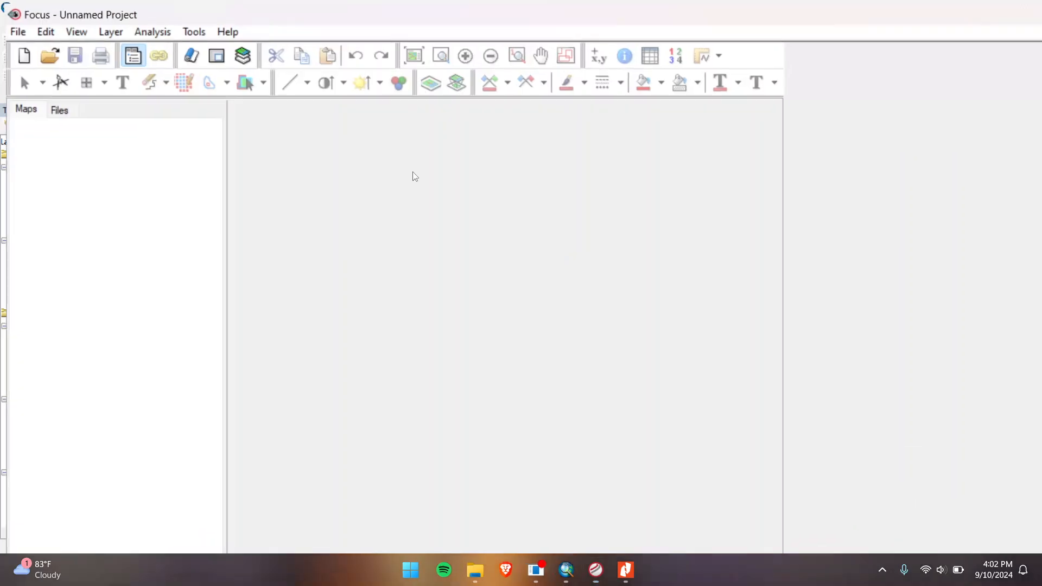
Step: Add D:\Kelurusan\0_45_901.tif as a grayscale layer with its single channel
left_click(192, 42)
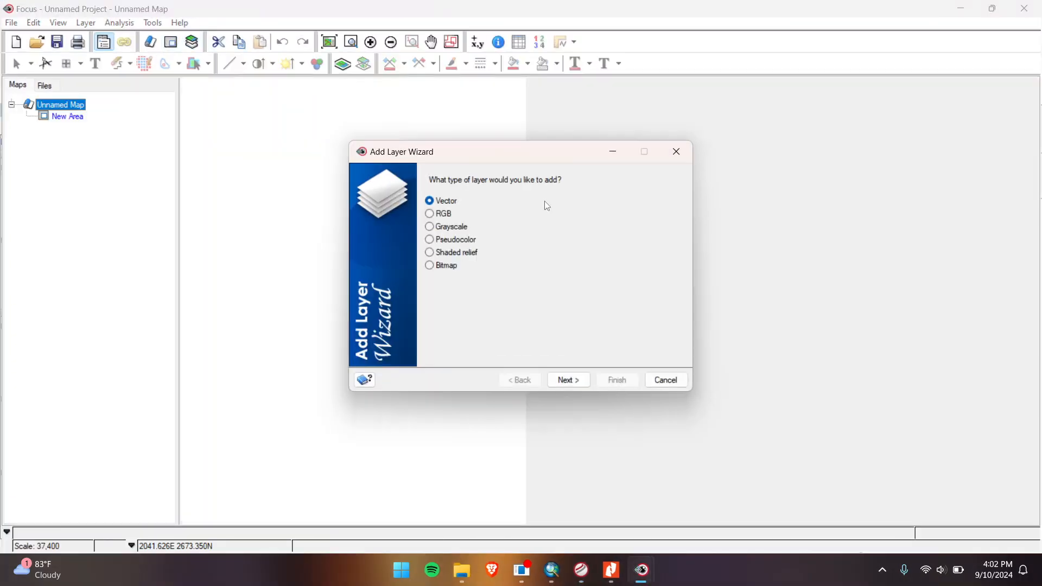
left_click(459, 228)
left_click(590, 380)
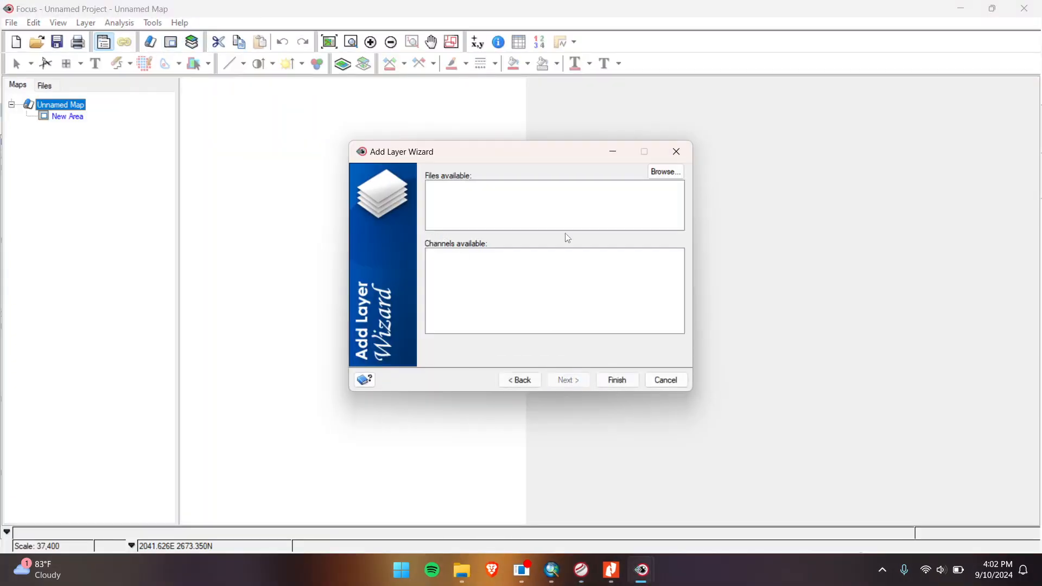
left_click(660, 173)
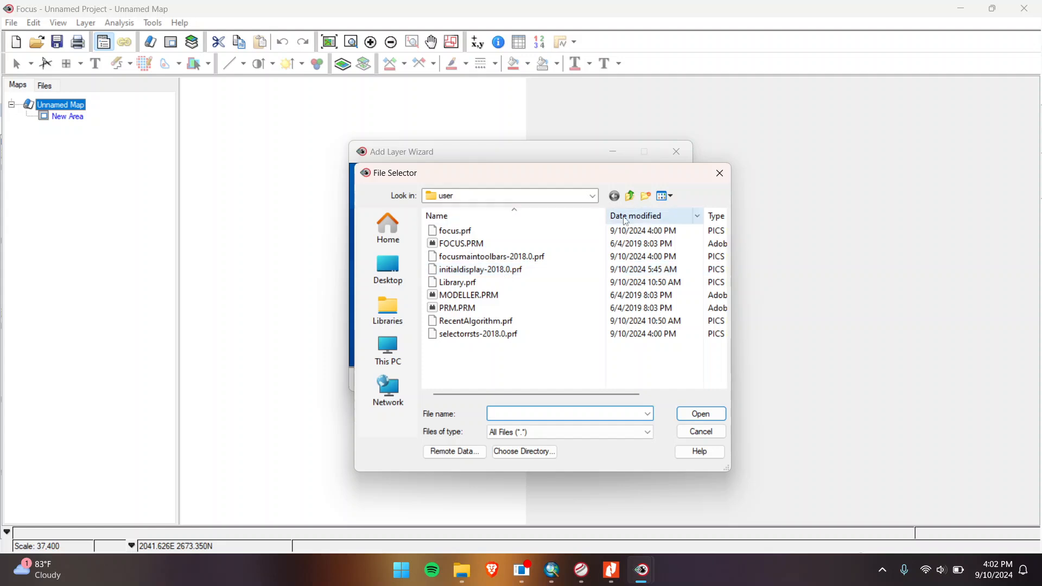
left_click(378, 363)
double_click(512, 274)
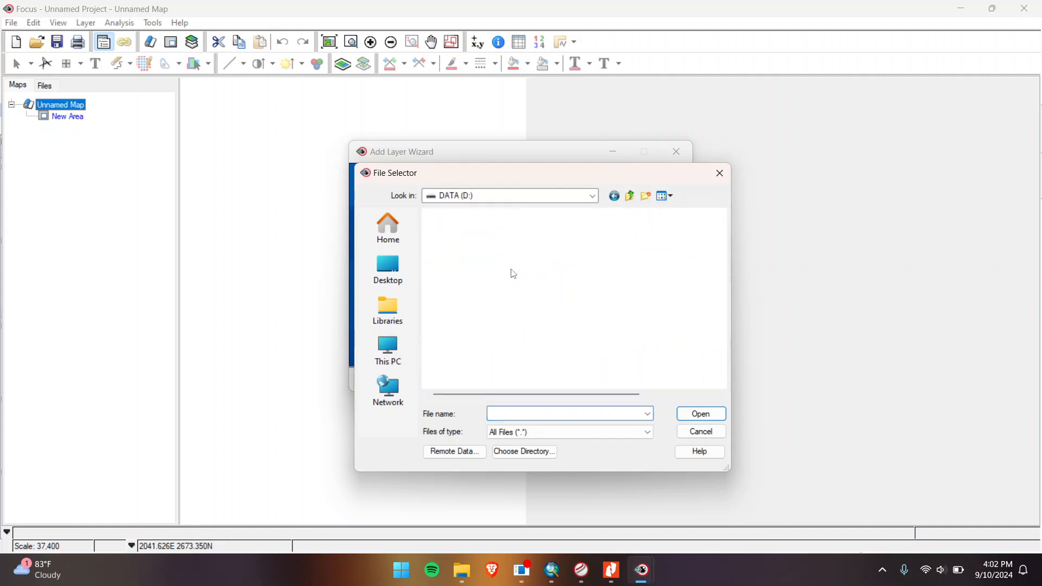
scroll(503, 306, "down", 1)
double_click(496, 305)
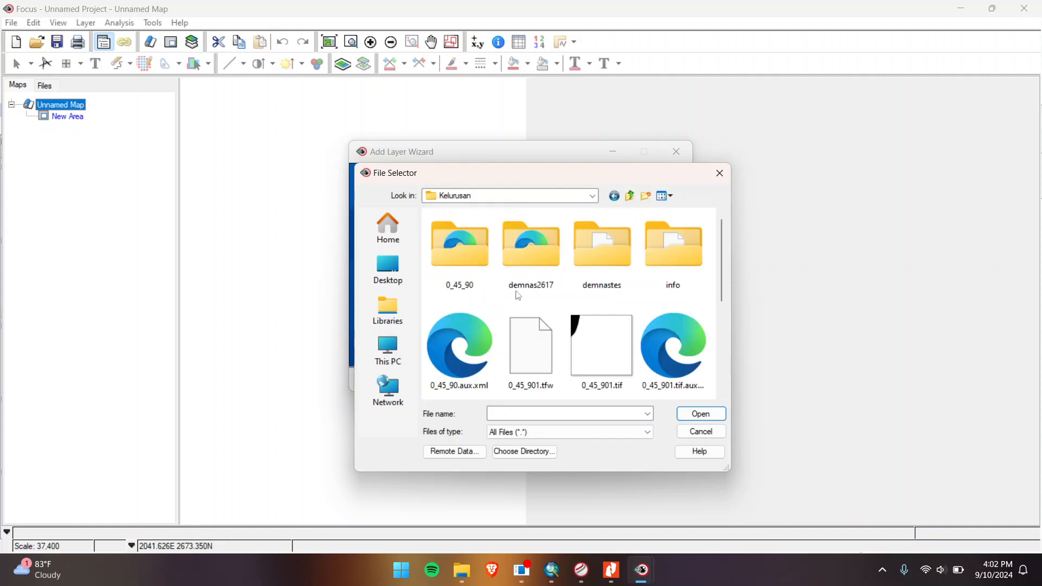
left_click(601, 252)
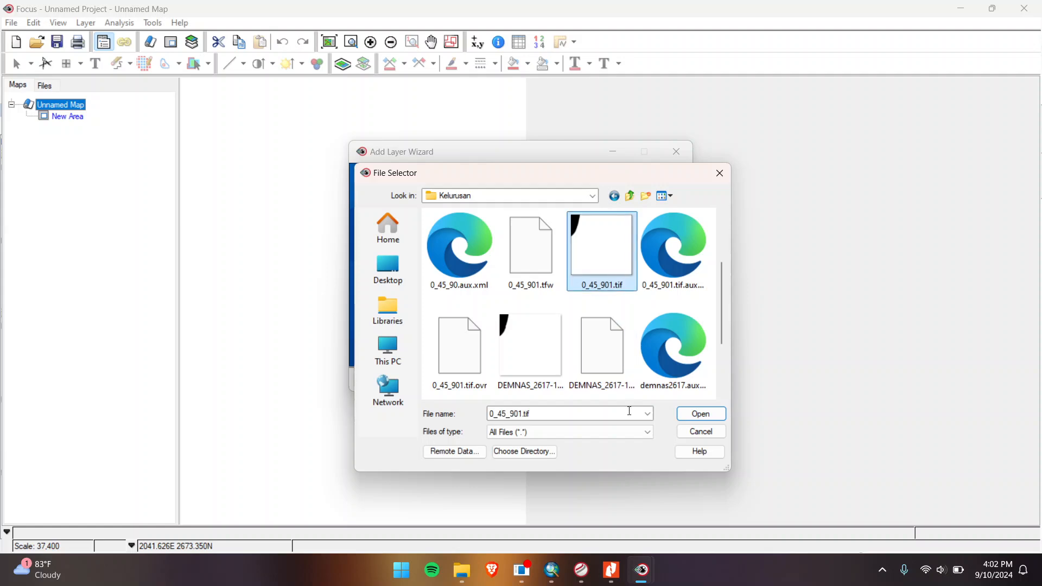
left_click(700, 416)
left_click(518, 254)
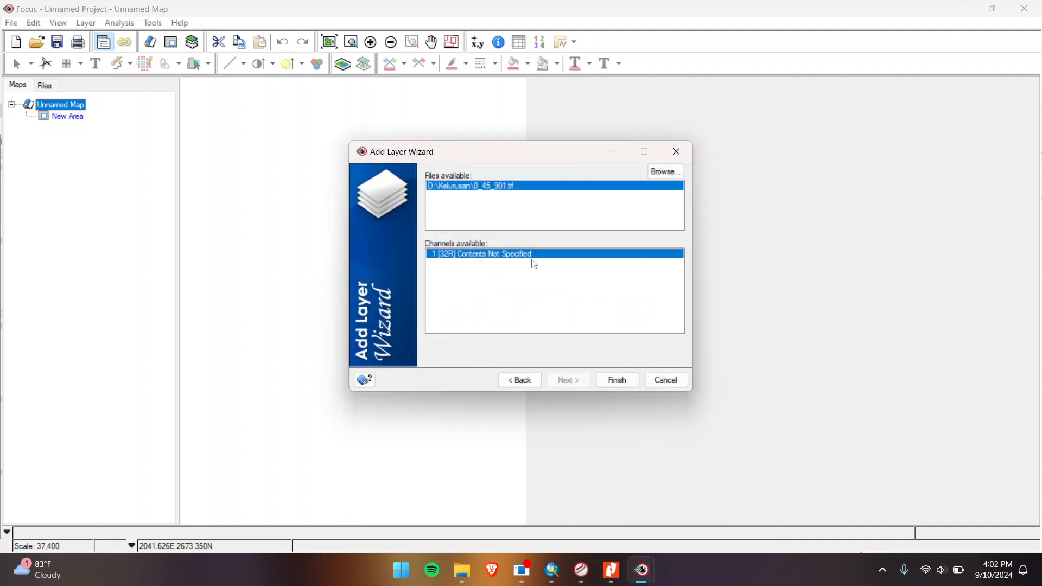
left_click(611, 382)
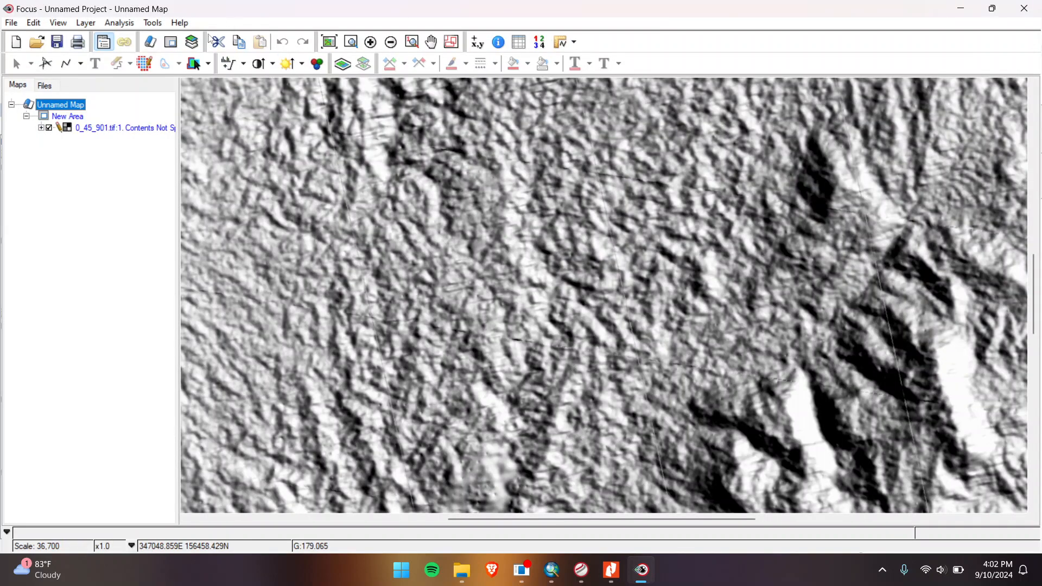
Step: Reopen the LINE module from the Algorithm Librarian with the 0_45_901.tif channel as input
left_click(153, 23)
left_click(179, 38)
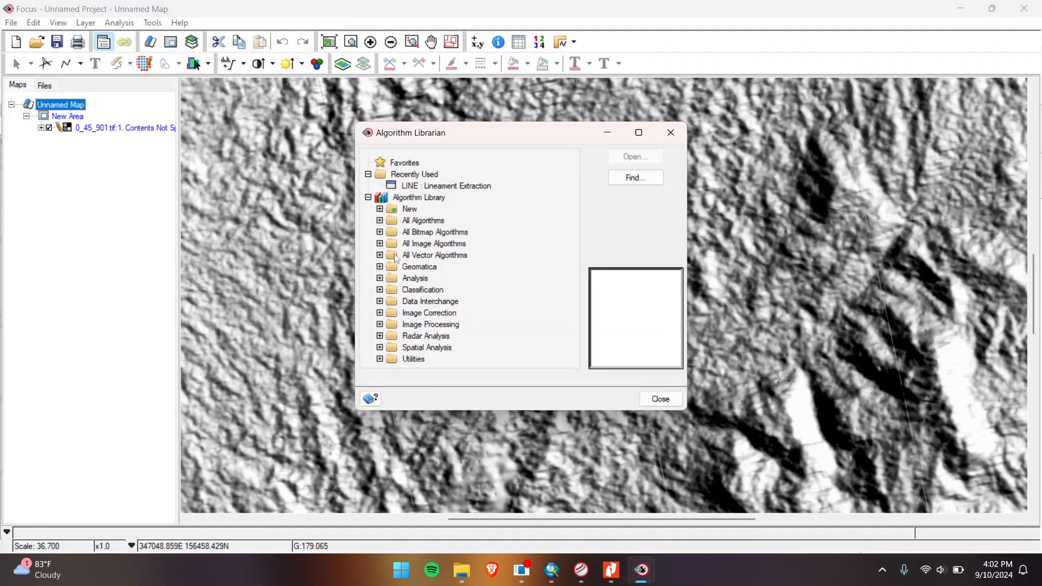
left_click(381, 279)
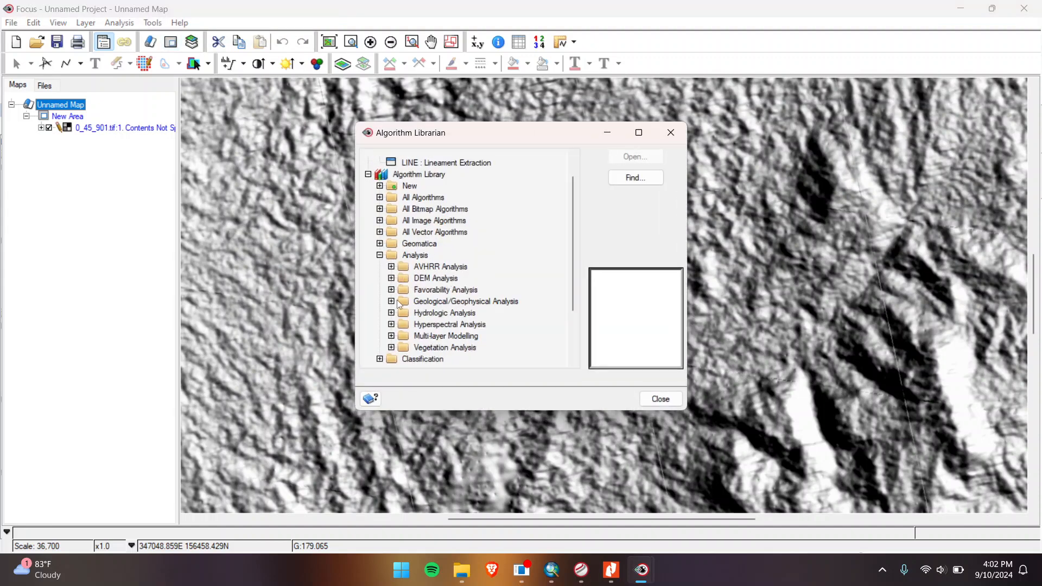
left_click(391, 302)
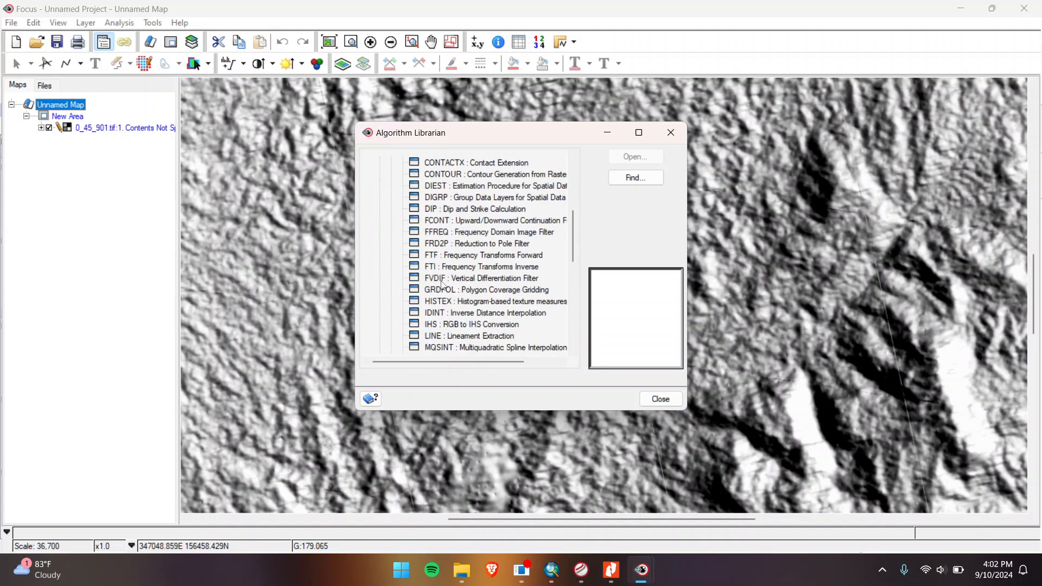
left_click(451, 336)
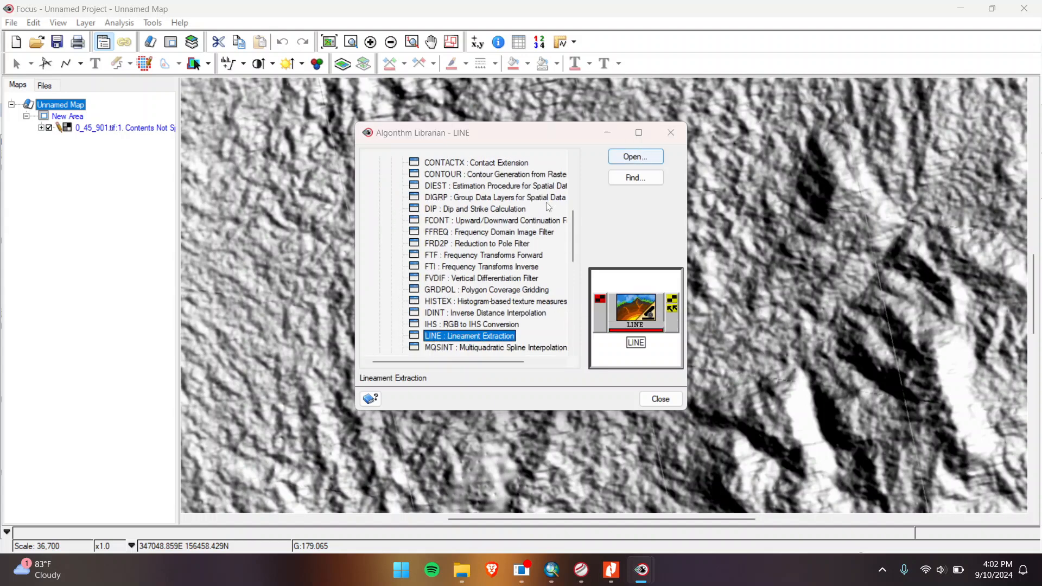
left_click(635, 157)
left_click(438, 230)
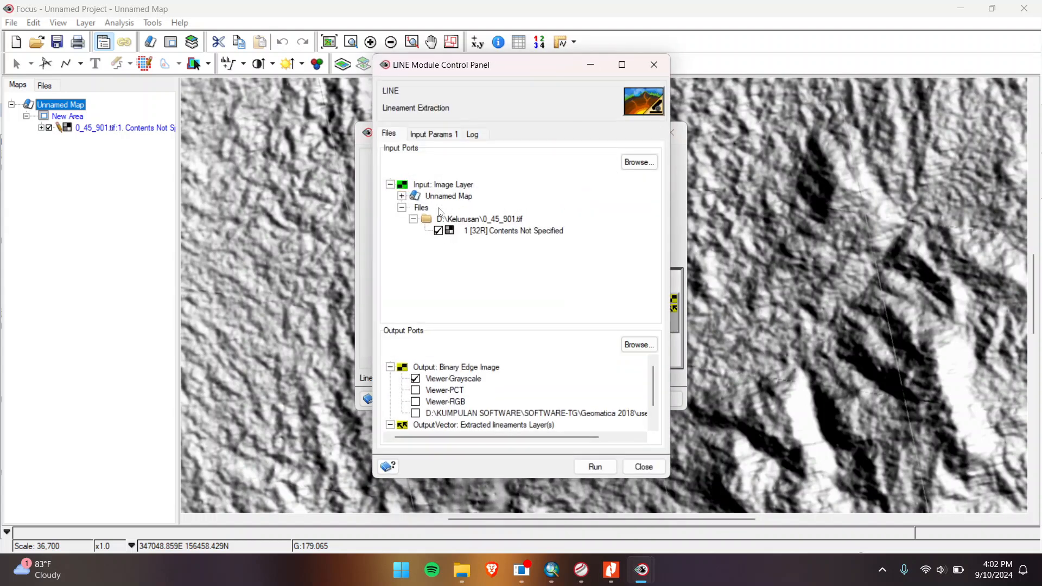
left_click(444, 135)
Step: Enter filter radius 5, edge gradient 75, curve length 10, fitting error 2 and angle 20
left_click(558, 153)
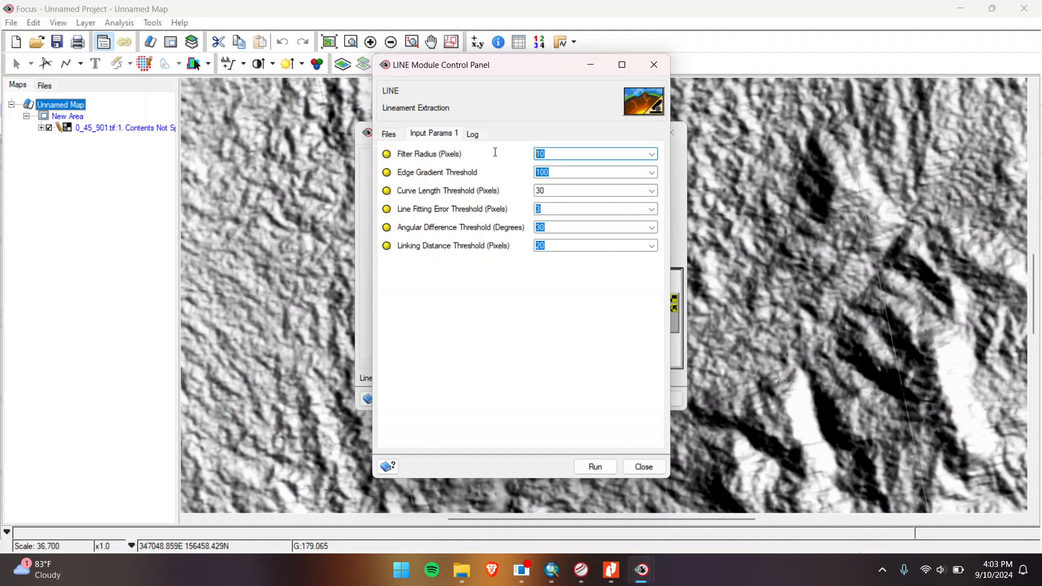
type("575")
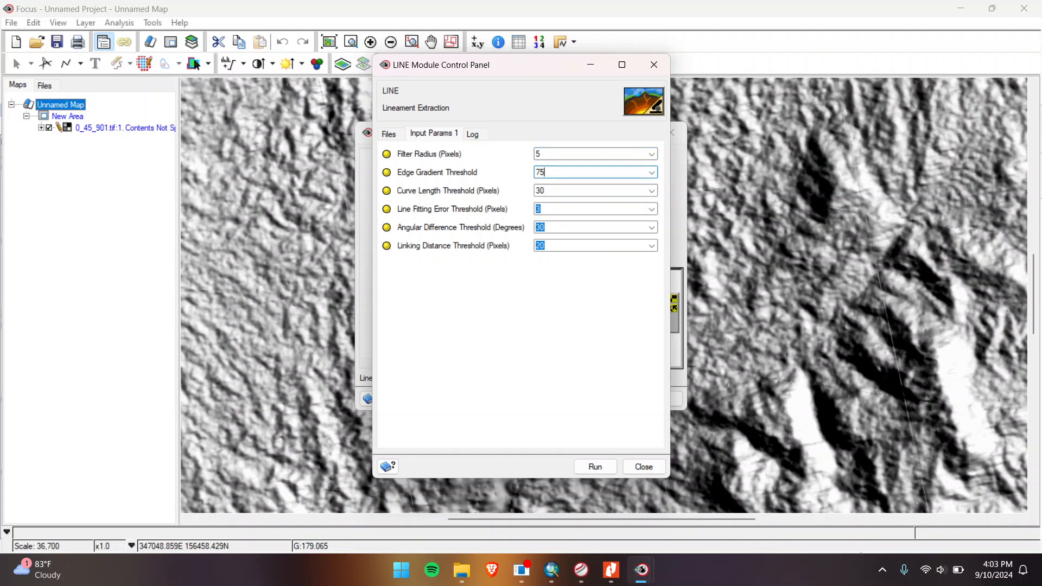
left_click(546, 189)
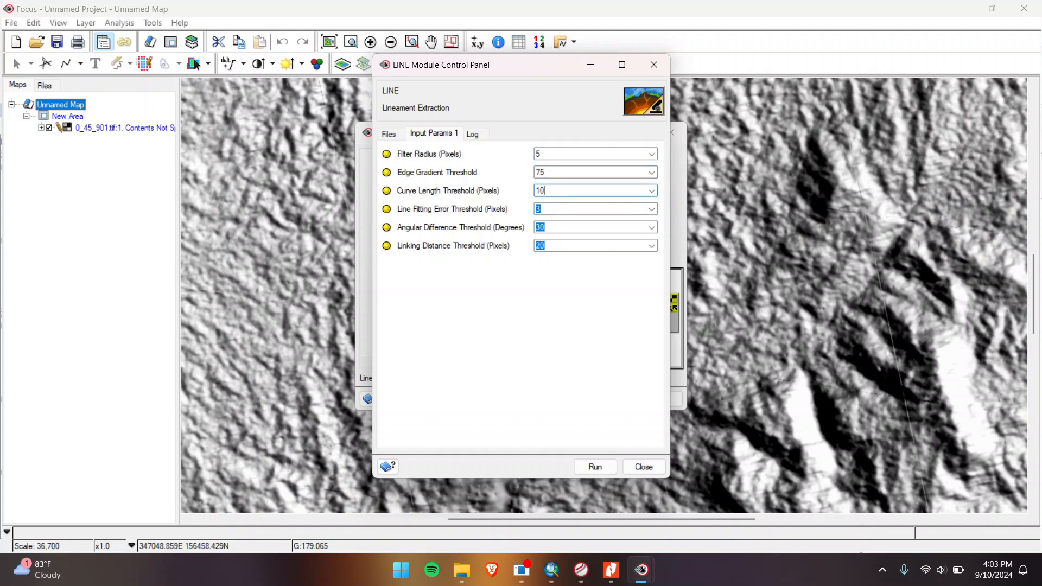
left_click(547, 211)
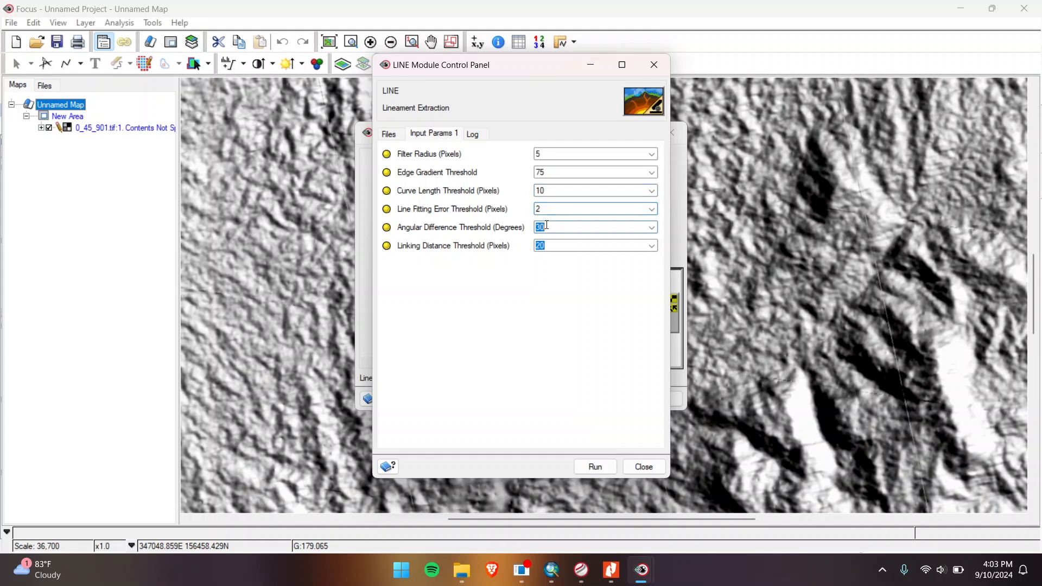
type("20")
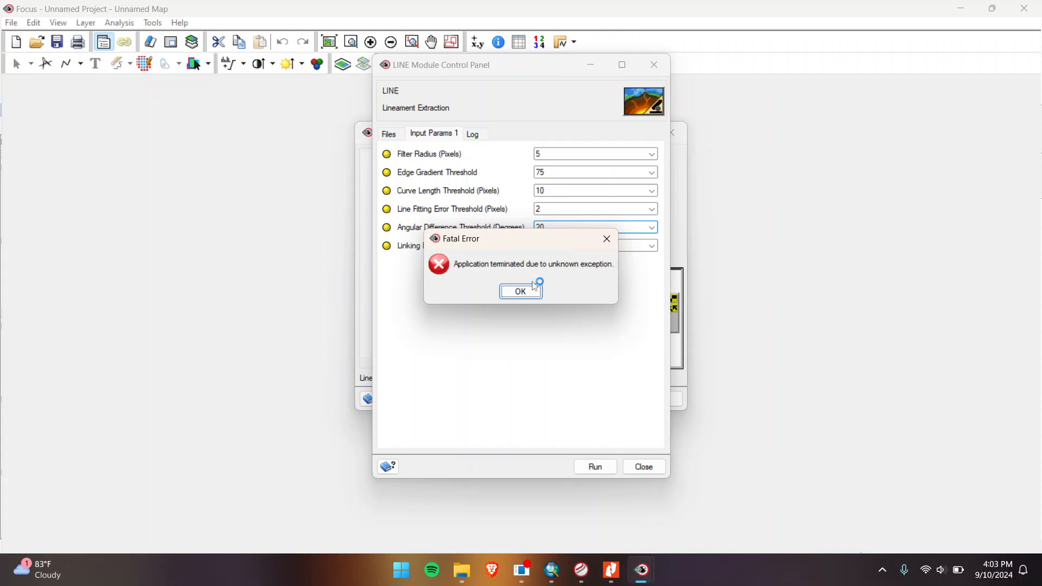
Step: Dismiss the fatal error, relaunch Focus, and add D:\Kelurusan\0_45_901.tif as a grayscale layer
left_click(520, 292)
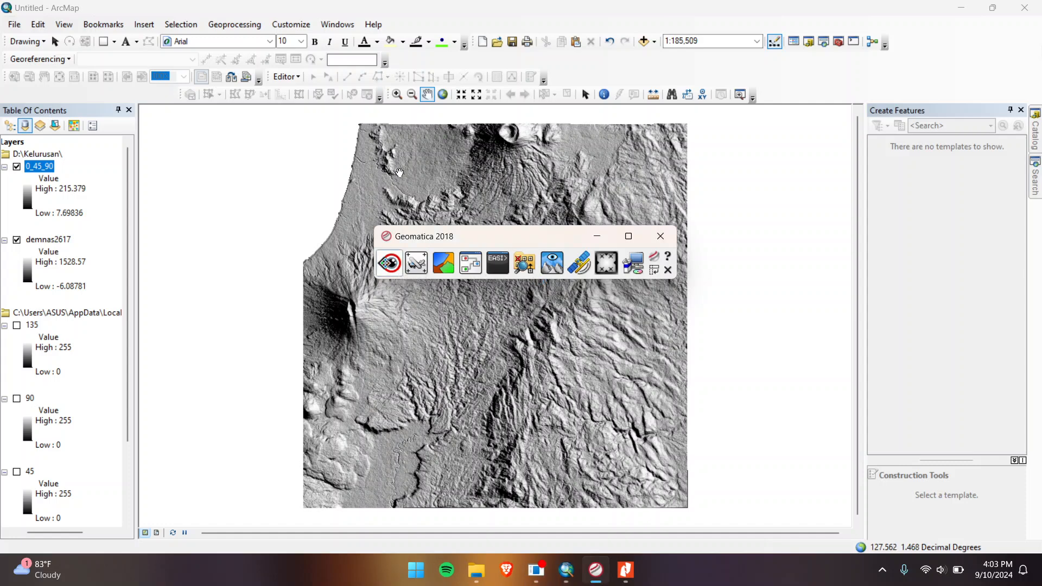
left_click(390, 264)
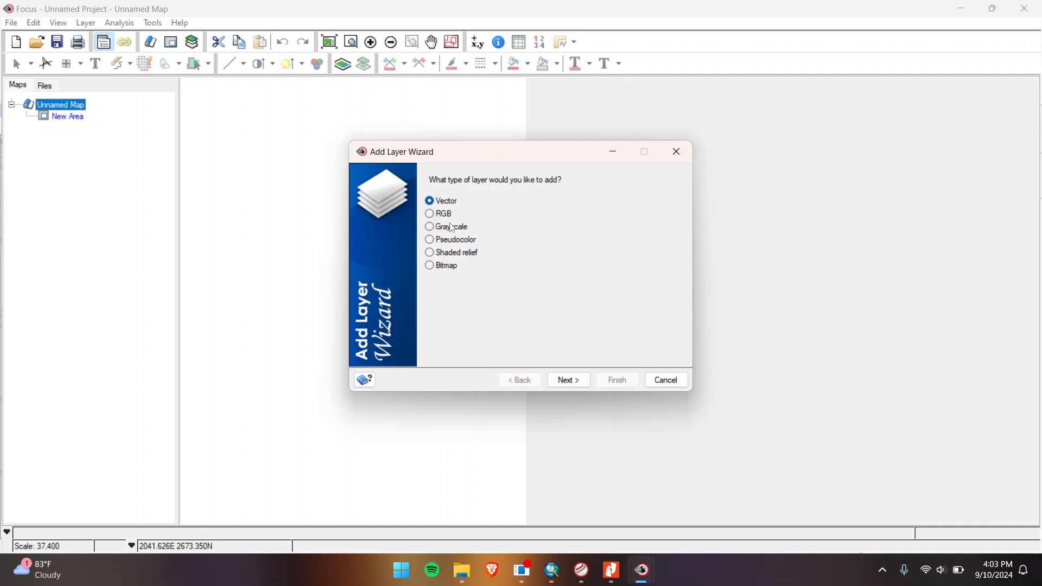
left_click(453, 228)
left_click(591, 383)
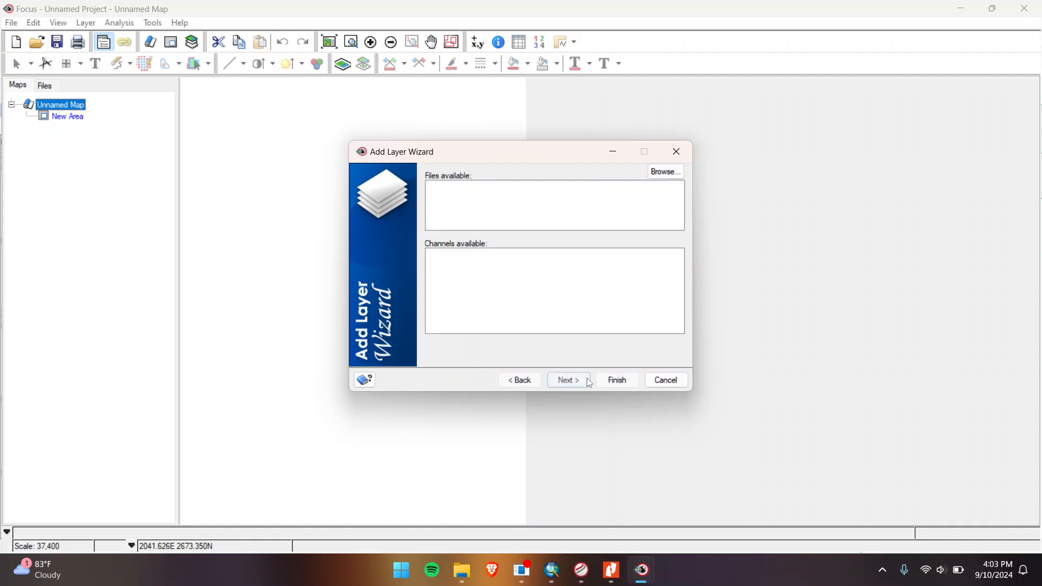
left_click(666, 173)
left_click(591, 196)
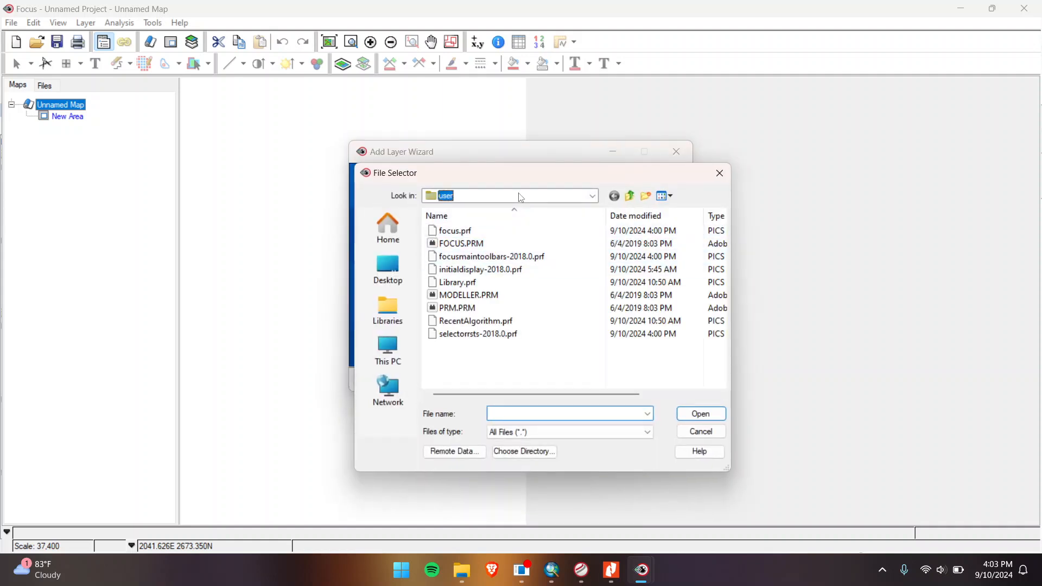
left_click(482, 378)
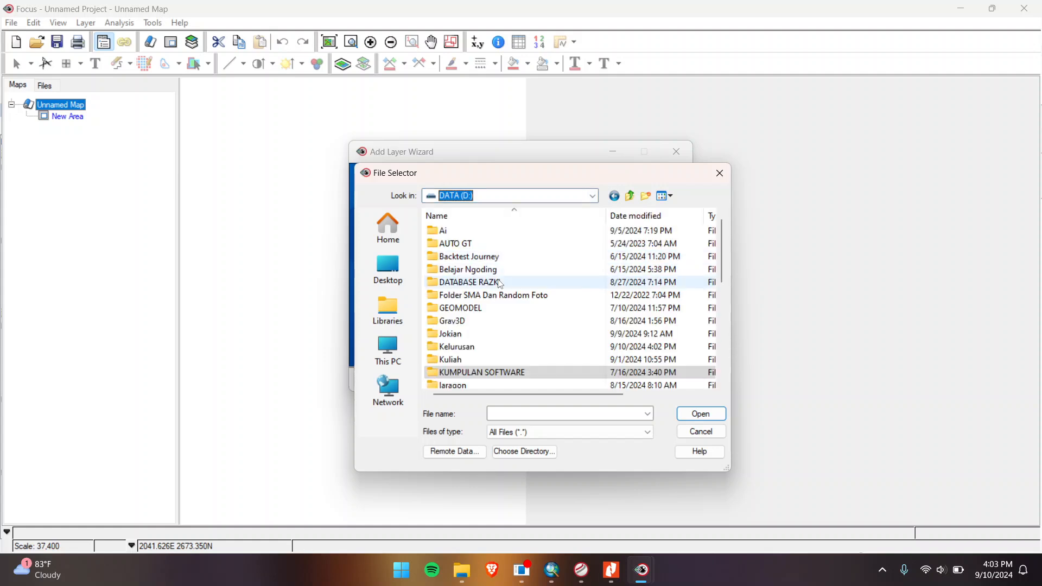
double_click(477, 344)
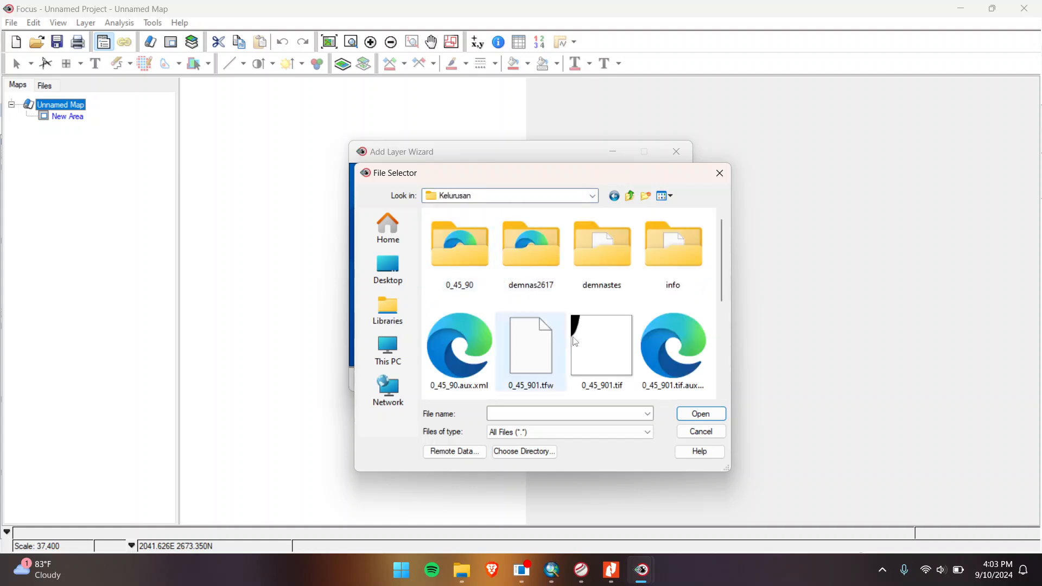
left_click(602, 347)
left_click(694, 414)
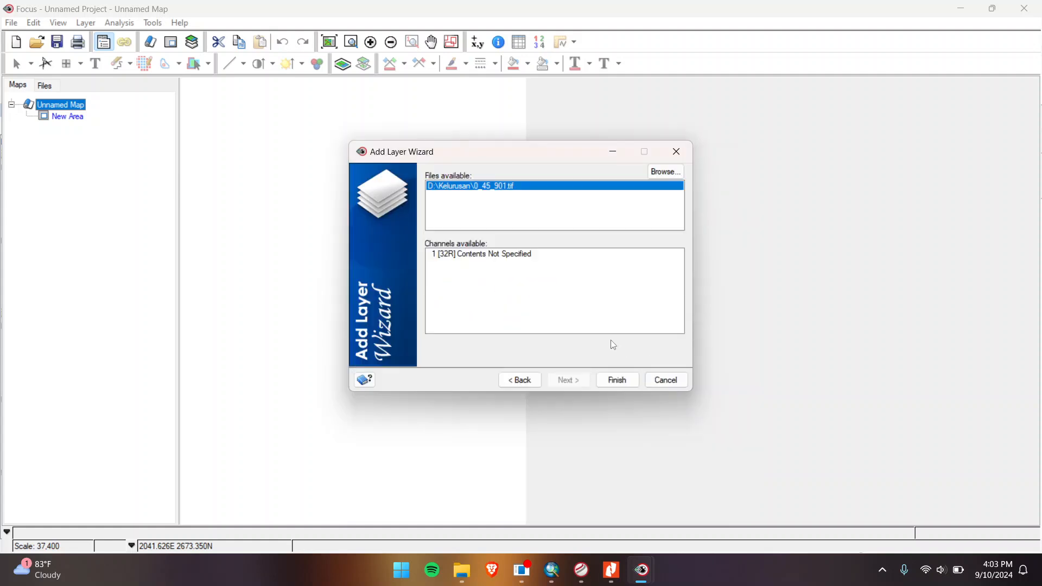
left_click(524, 255)
left_click(618, 380)
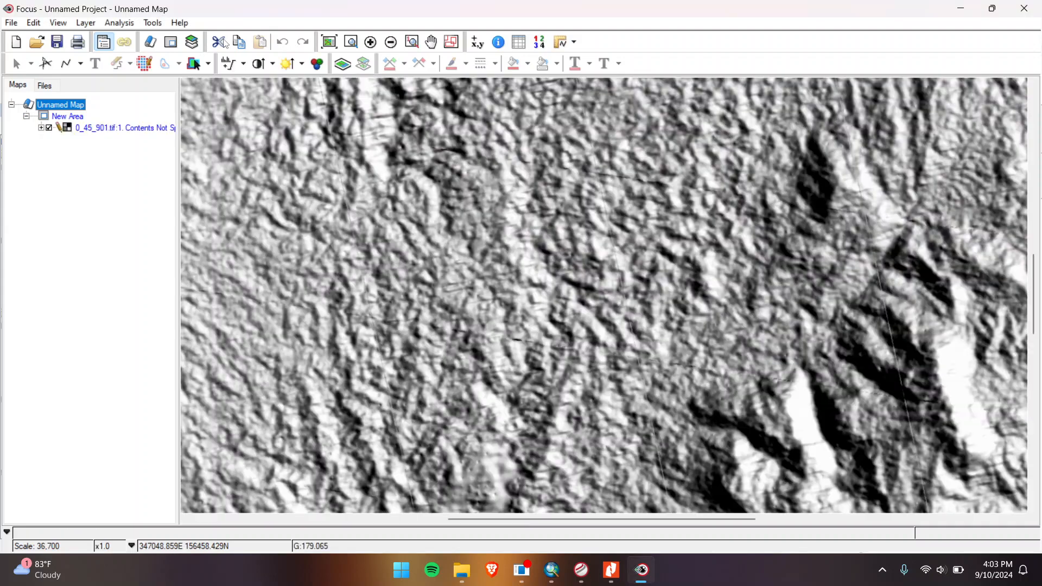
Step: Open LINE from Analysis > Geological/Geophysical Analysis in the Algorithm Librarian
left_click(153, 23)
left_click(179, 38)
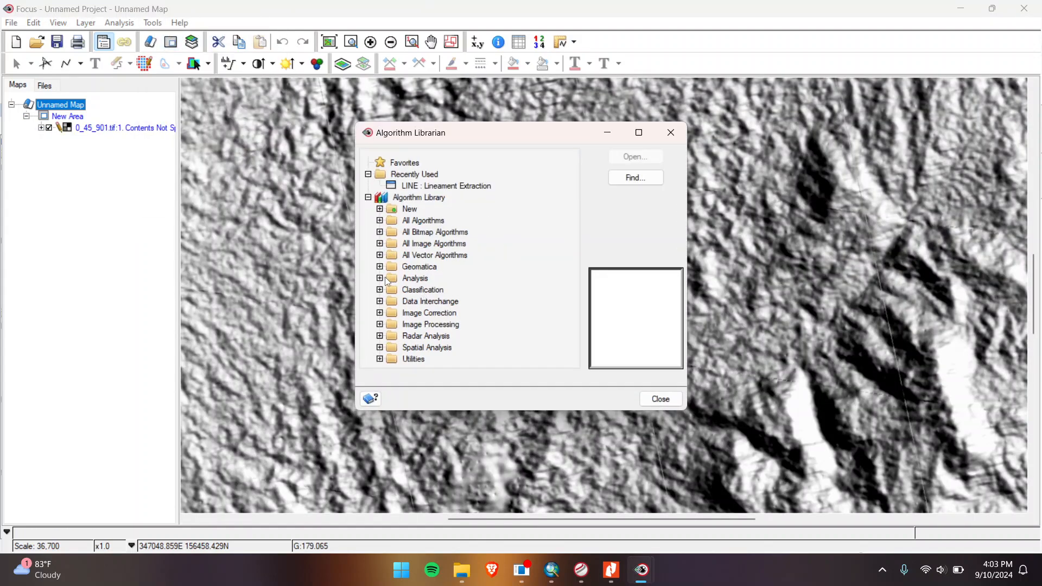
left_click(380, 279)
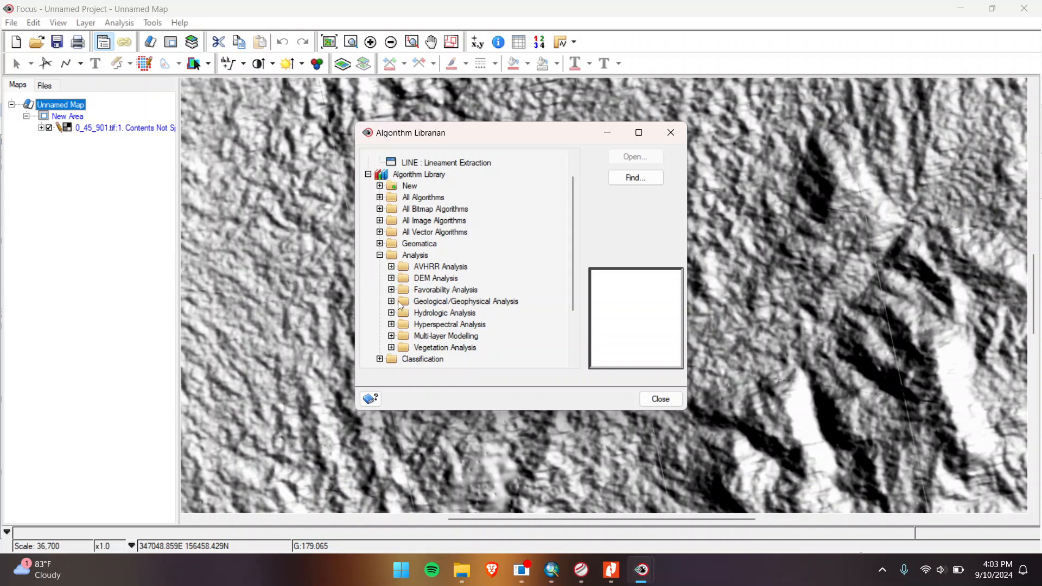
left_click(399, 302)
left_click(636, 156)
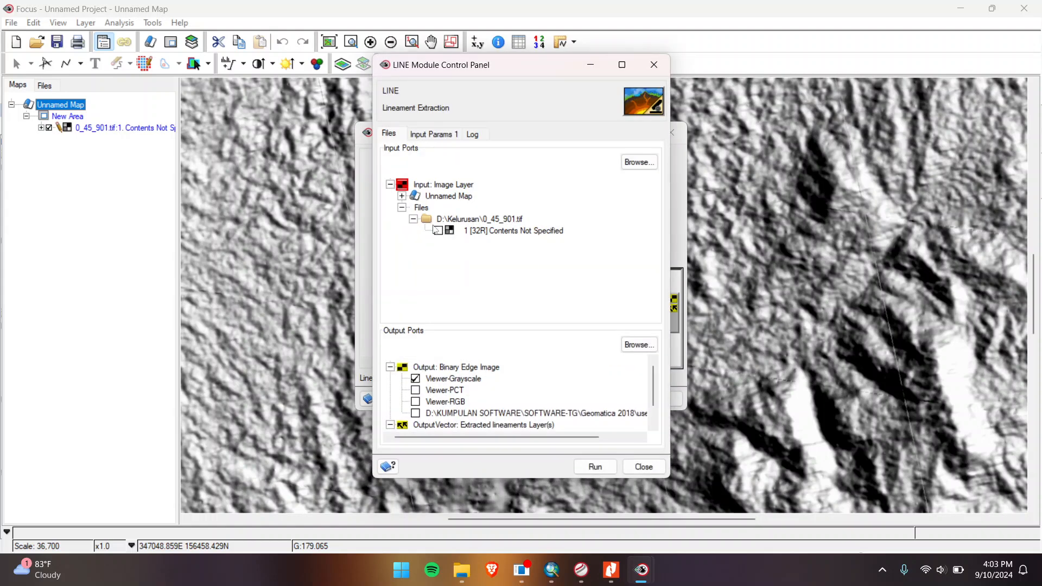
Step: Set filter radius 5, edge gradient 75, curve length 10 and line fitting error 2
left_click(446, 139)
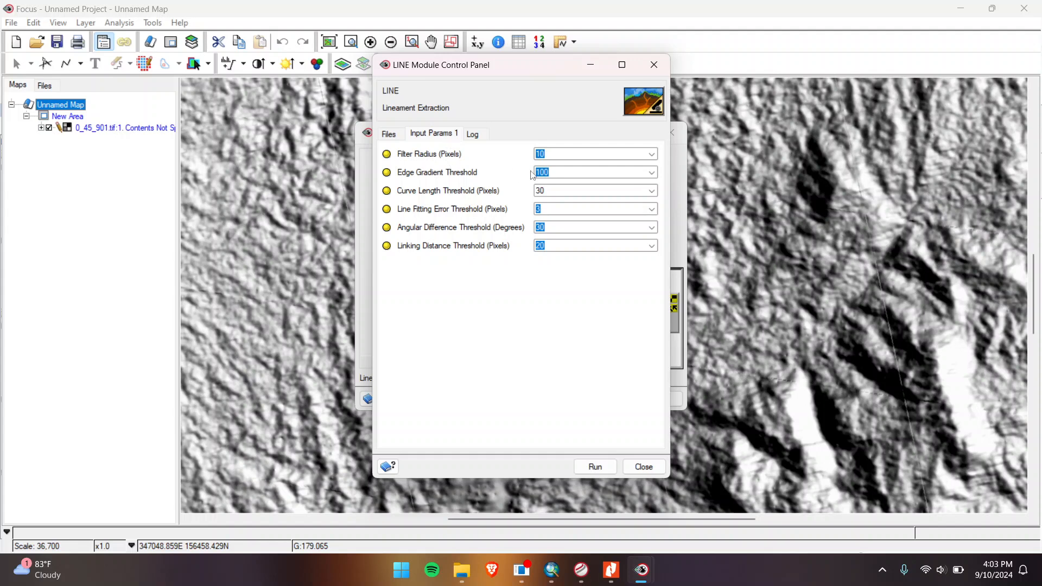
type("5")
left_click(562, 172)
type("75")
left_click(557, 190)
left_click(558, 208)
Step: Set angular difference 20 and linking distance 10, then run the extraction and close LINE
left_click(552, 223)
type("2")
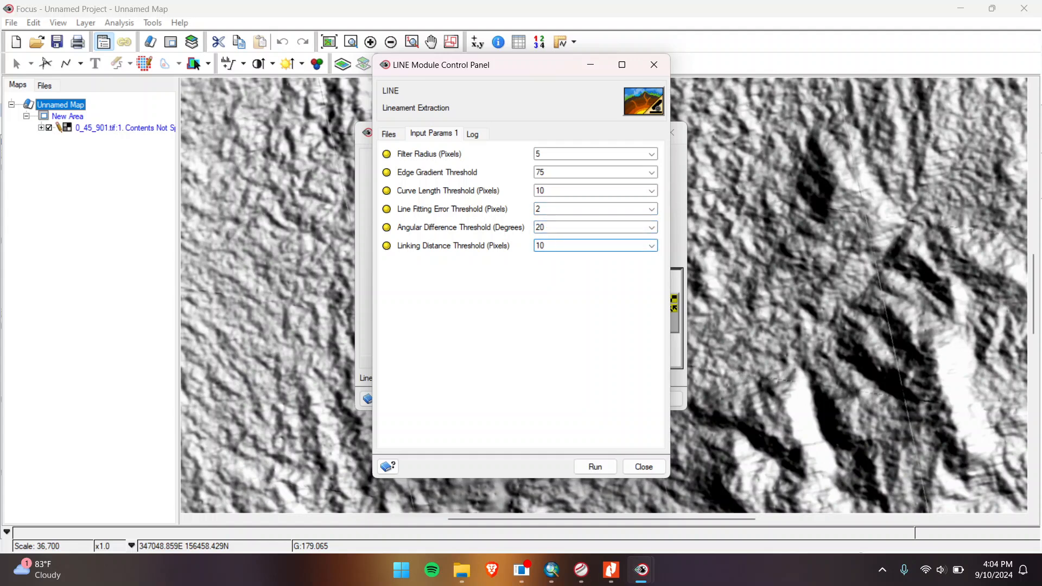
type("10")
left_click(596, 467)
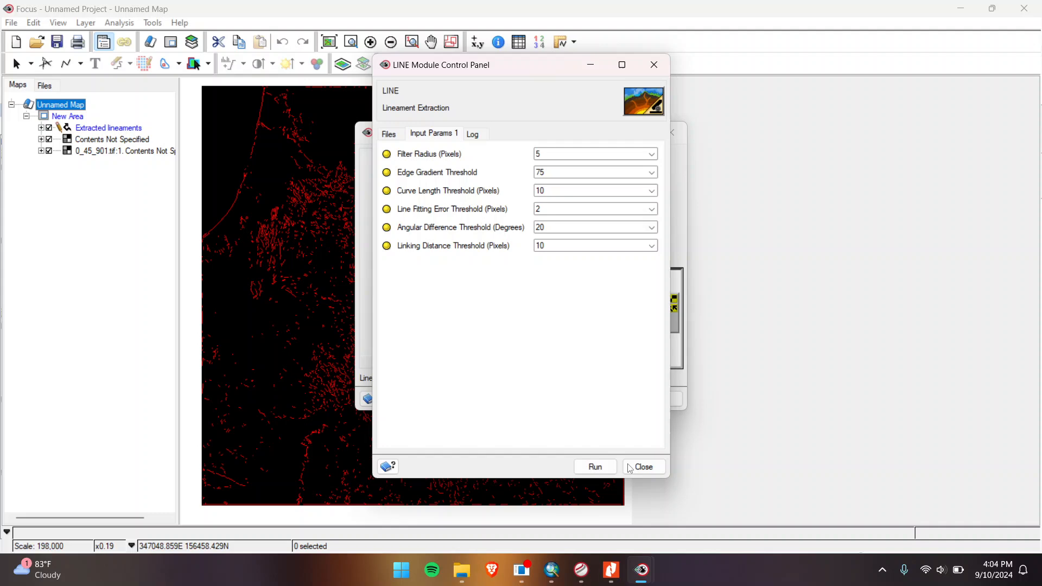
left_click(630, 469)
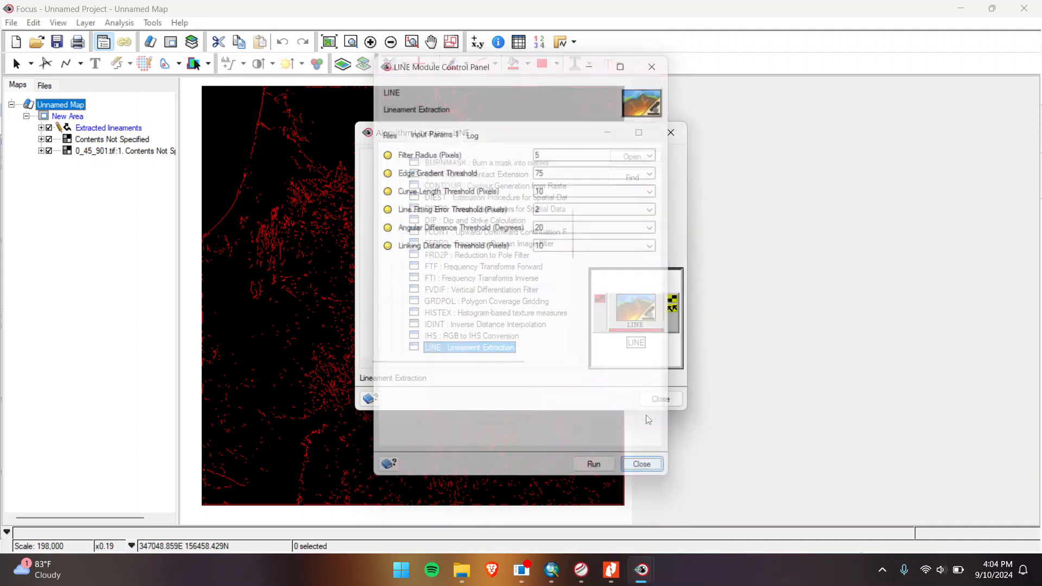
Step: Close the Algorithm Librarian and start Save As on the Extracted lineaments layer
left_click(662, 401)
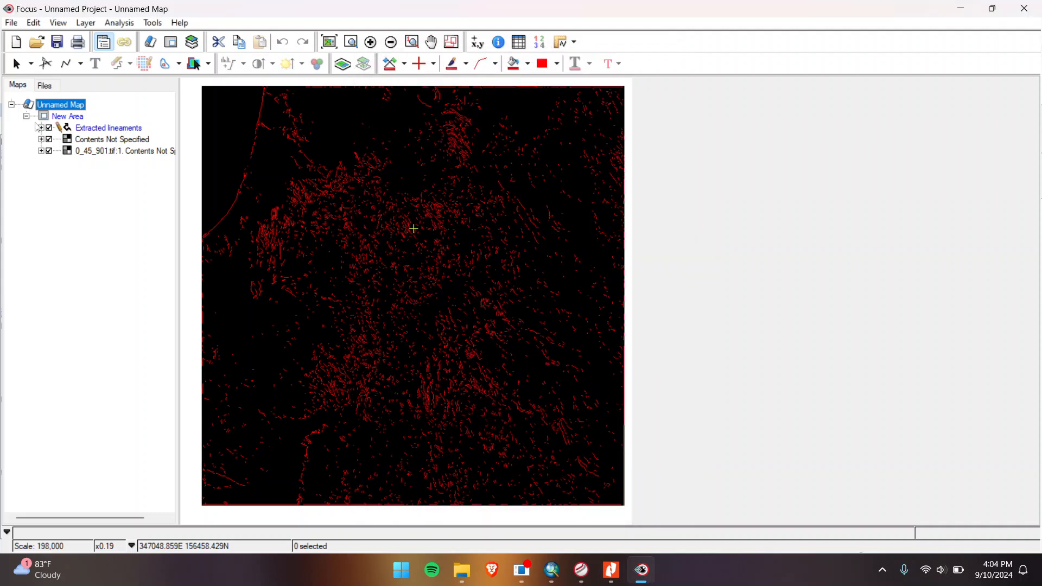
left_click(90, 130)
right_click(94, 130)
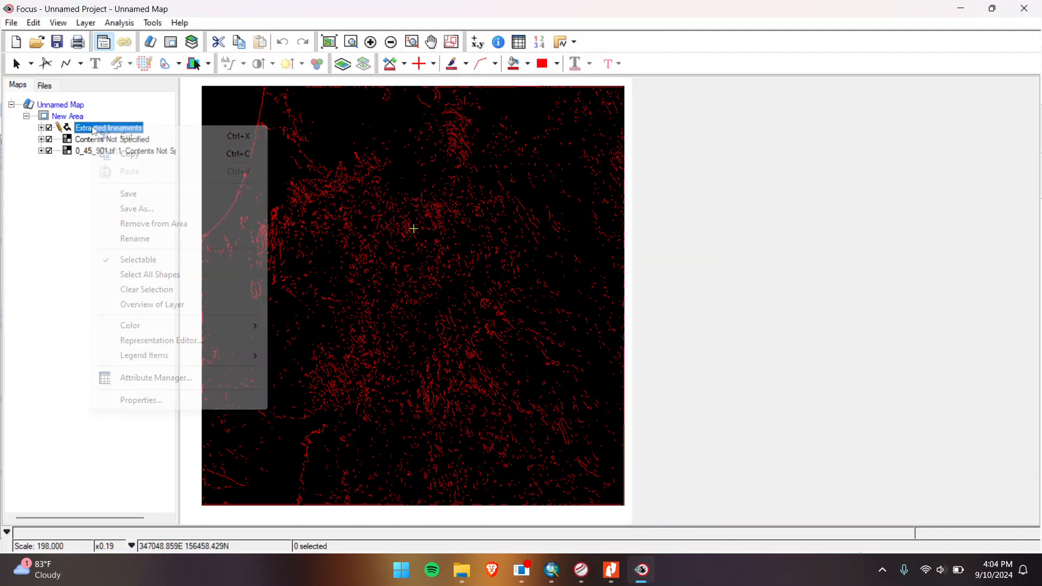
left_click(67, 182)
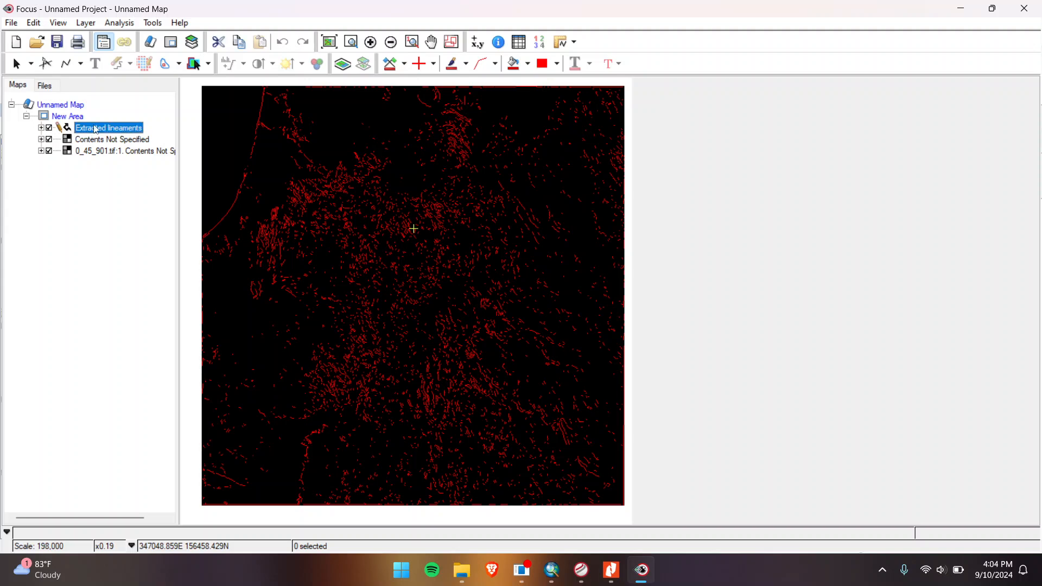
right_click(125, 134)
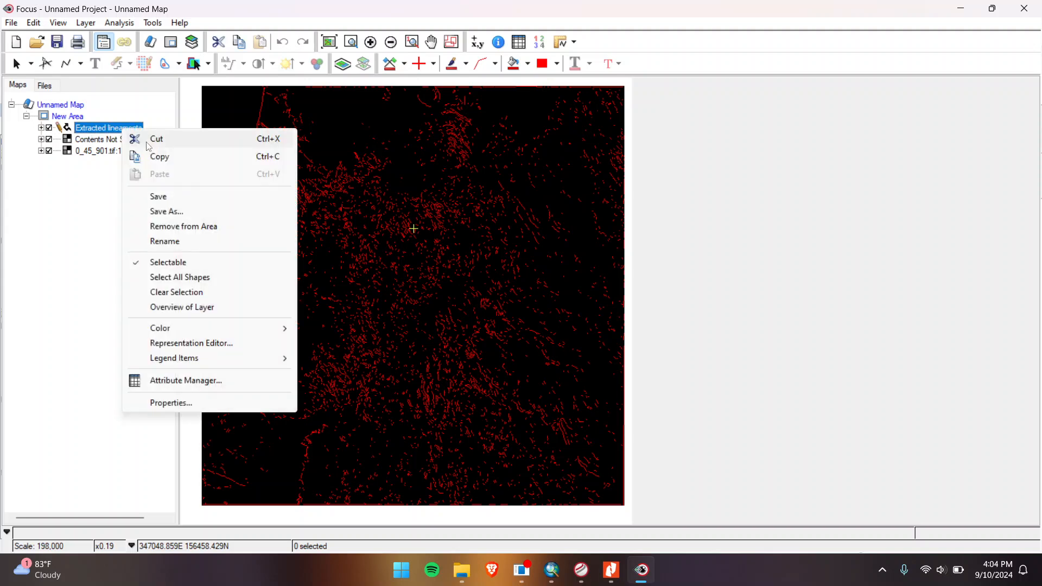
left_click(178, 213)
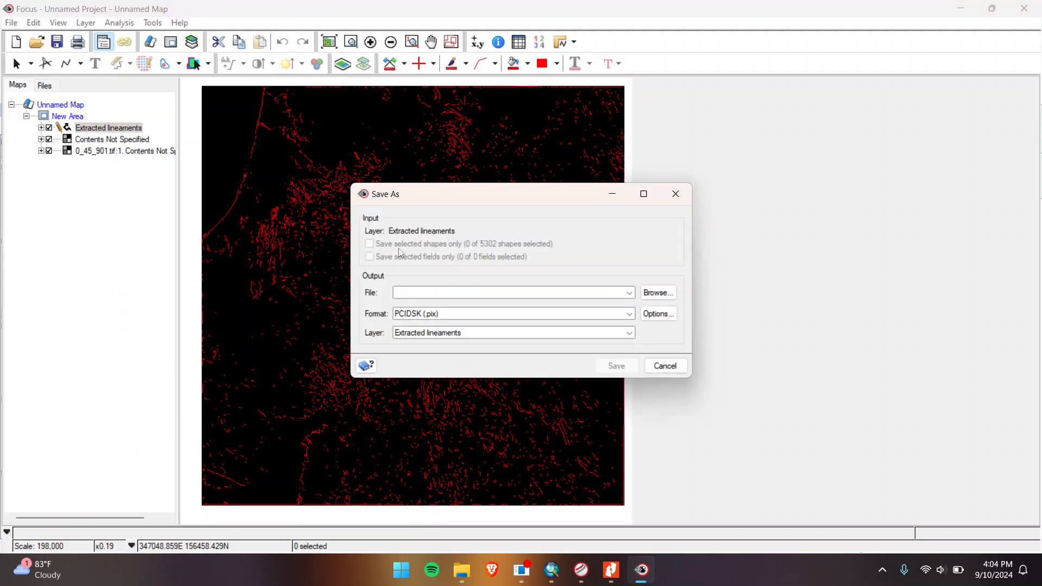
Step: Save the lineaments as ArcView Shapefile 0_45.shp in D:\Kelurusan
left_click(657, 294)
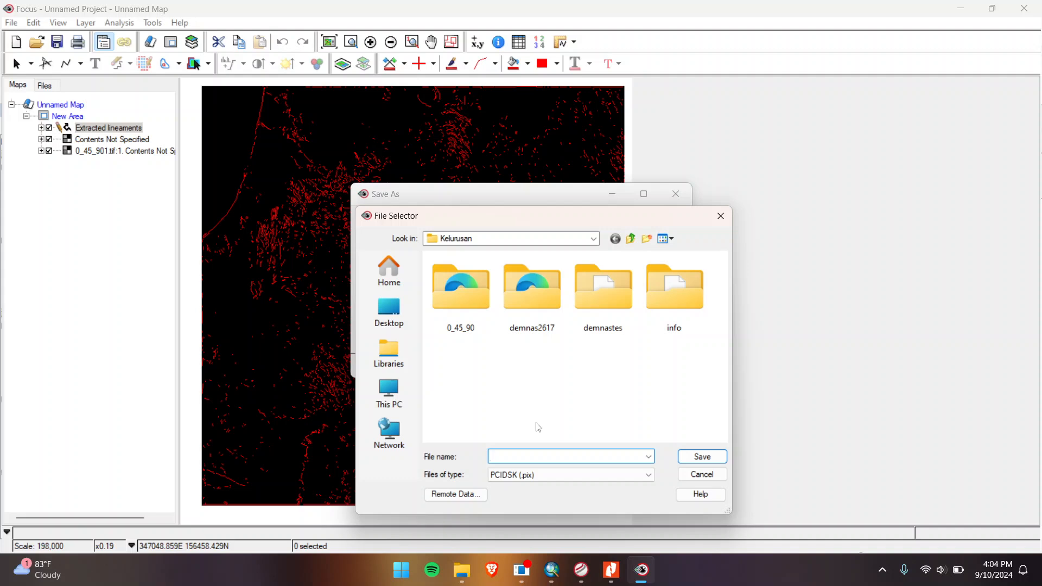
type("0_")
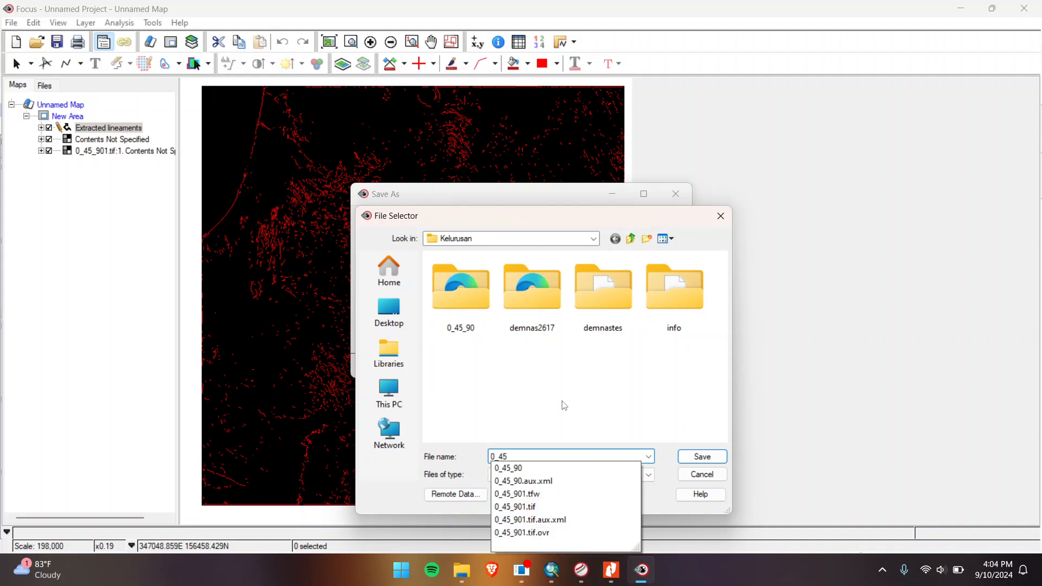
type("45")
left_click(564, 475)
left_click(564, 475)
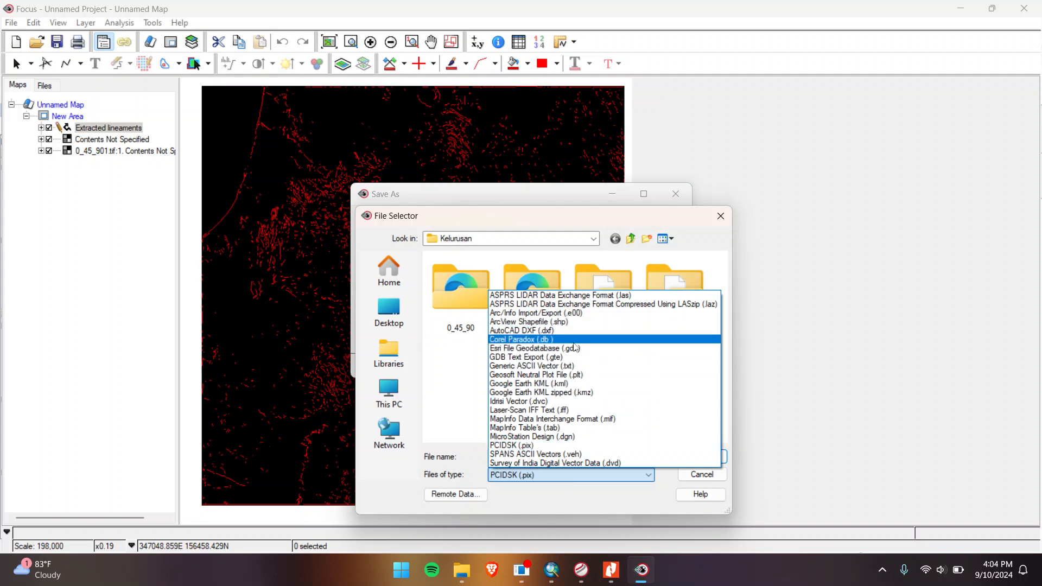
left_click(577, 322)
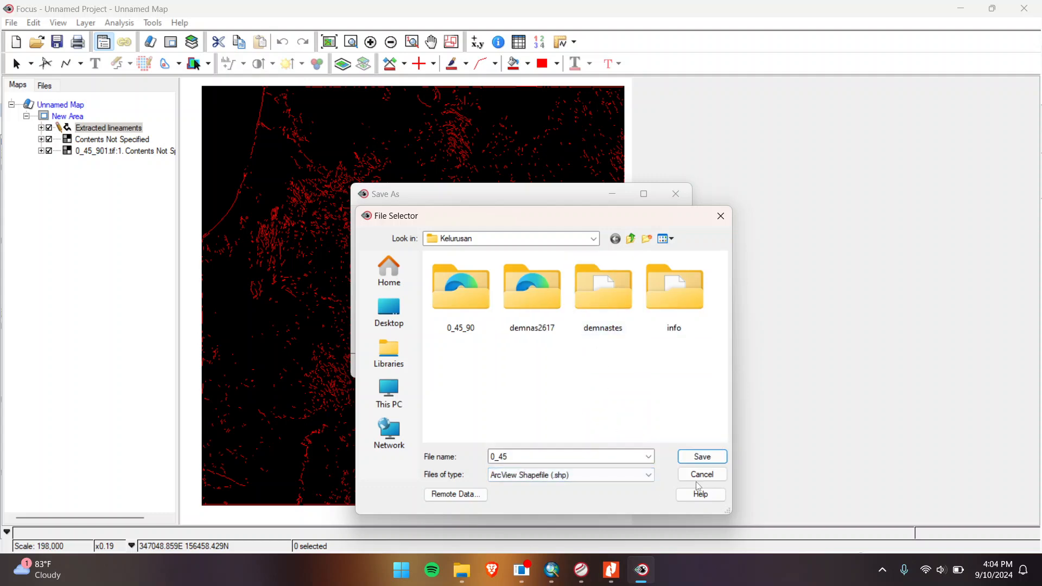
left_click(703, 457)
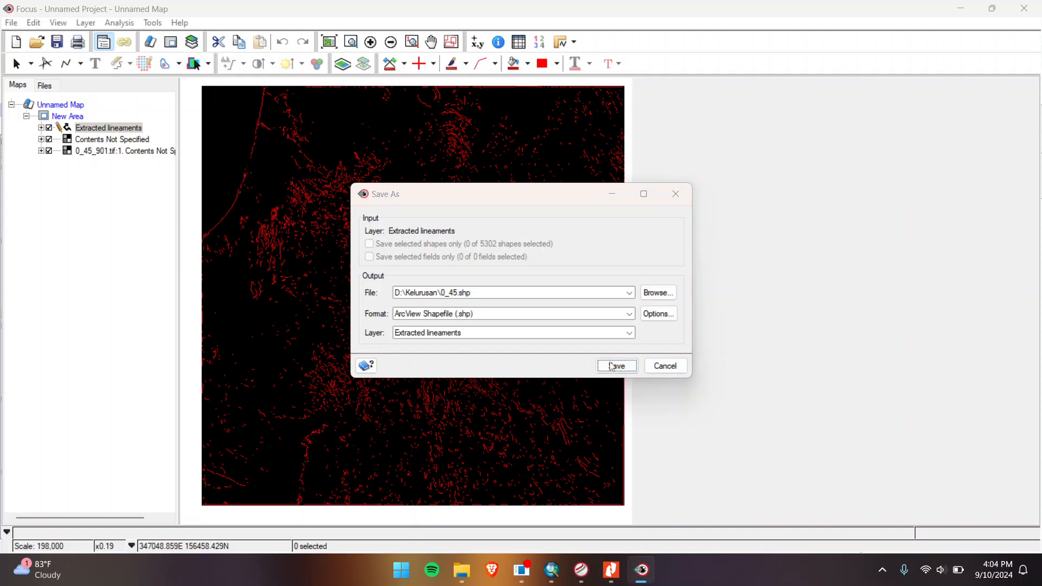
left_click(612, 367)
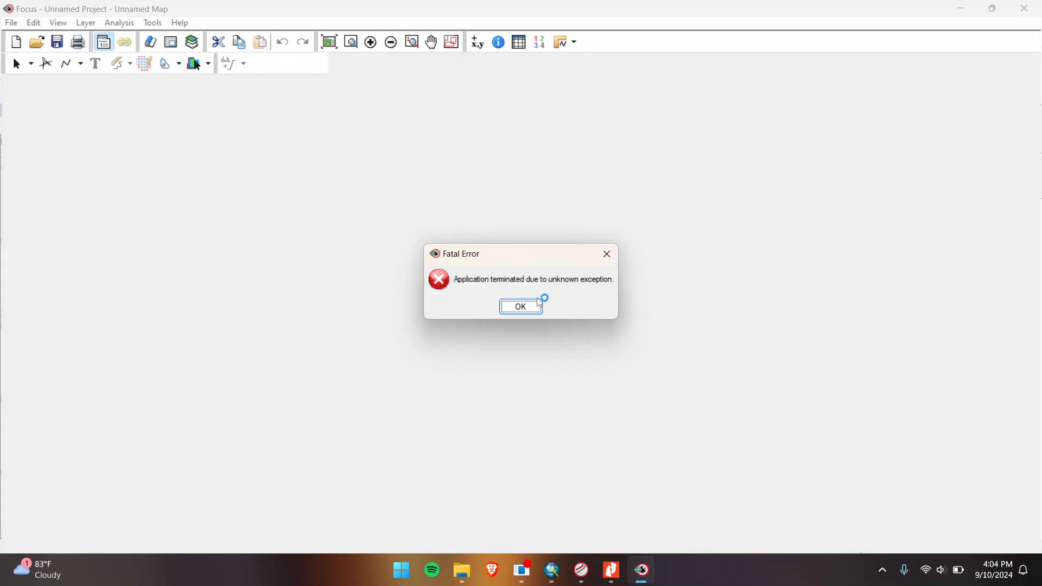
Step: Dismiss the crash, hide 0_45_90 in ArcMap, and remove the temporary C:\Users folder group
left_click(561, 580)
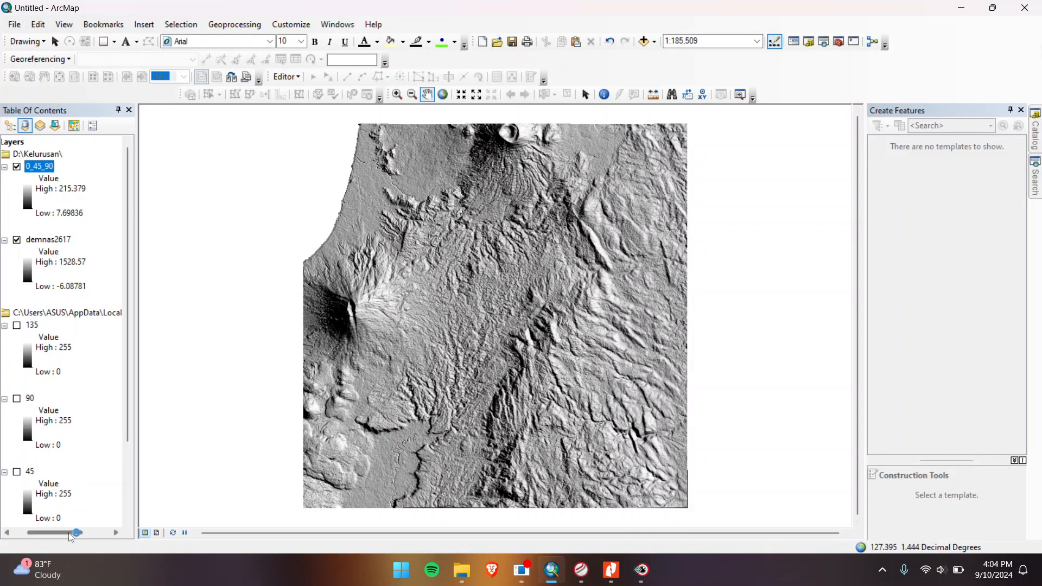
left_click(47, 166)
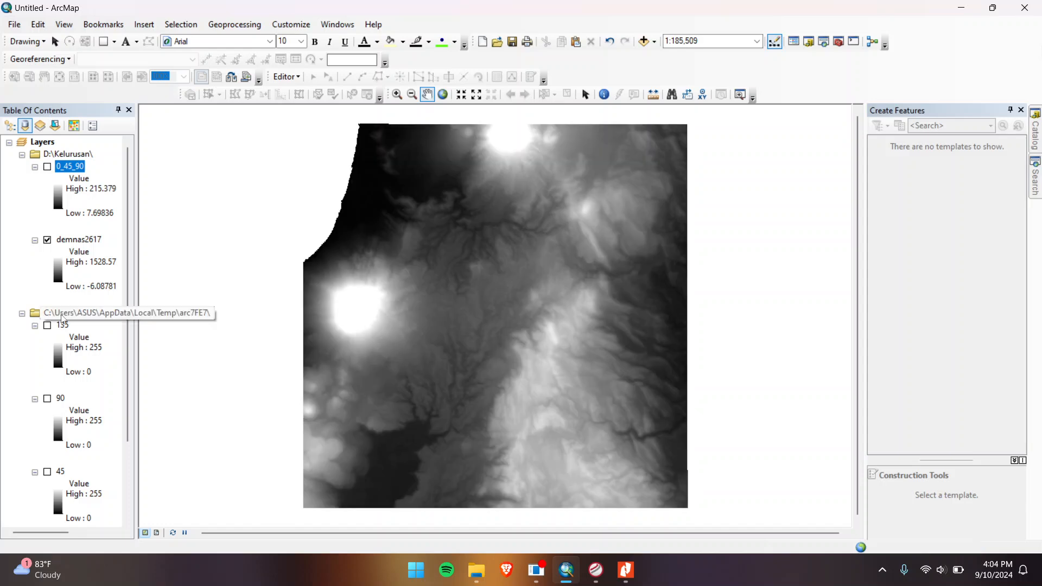
right_click(66, 314)
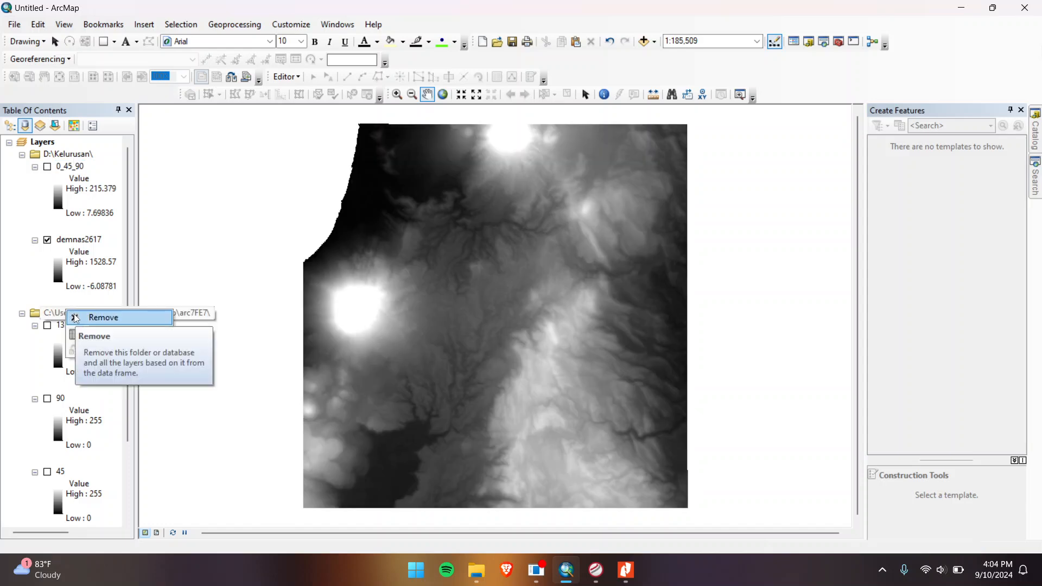
left_click(76, 318)
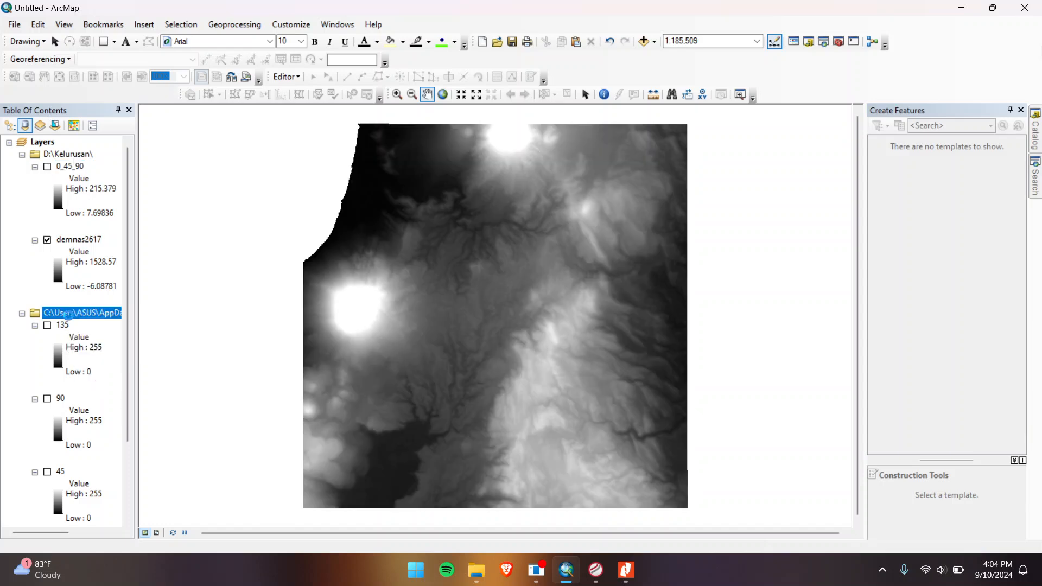
Step: Add 0_45.shp through Add Data and accept the coordinate system transformation warning
right_click(49, 140)
left_click(81, 146)
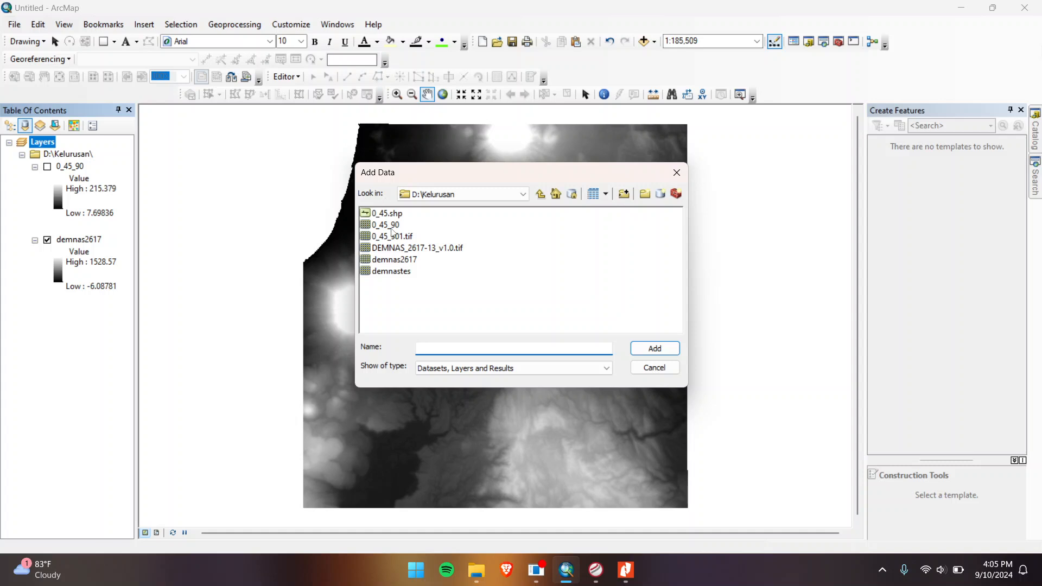
left_click(392, 214)
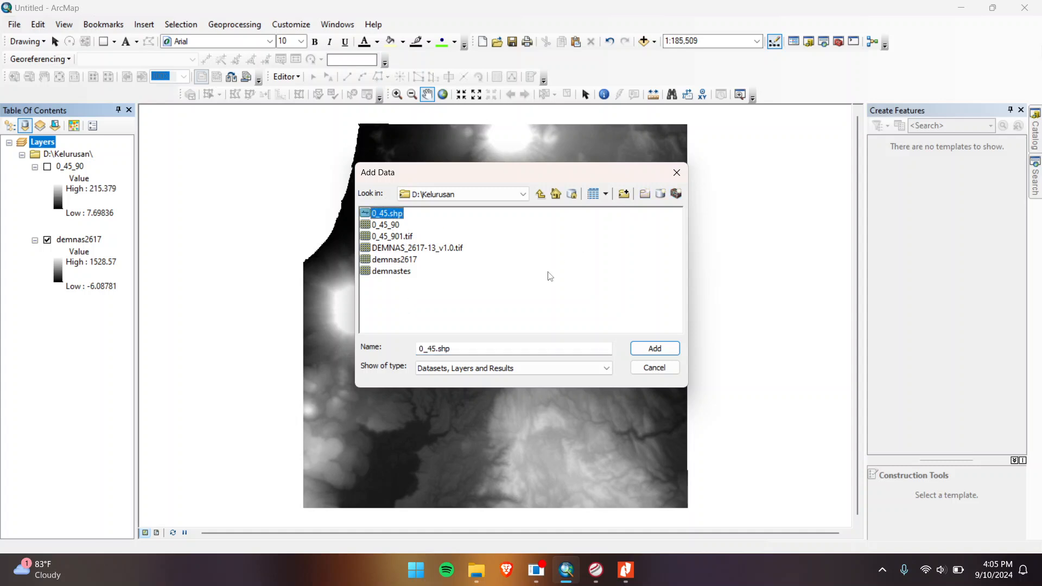
left_click(650, 351)
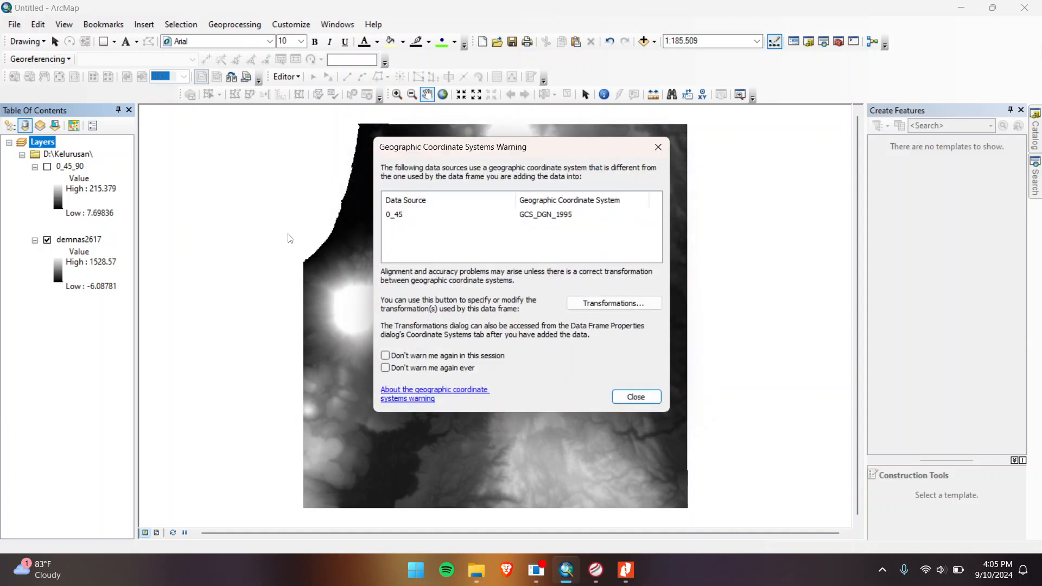
left_click(630, 303)
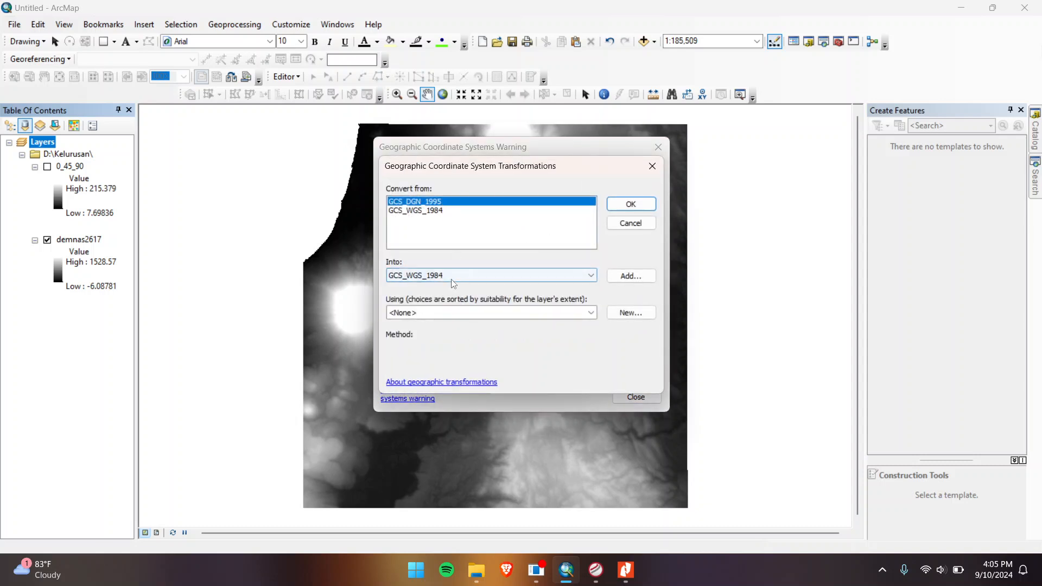
left_click(630, 204)
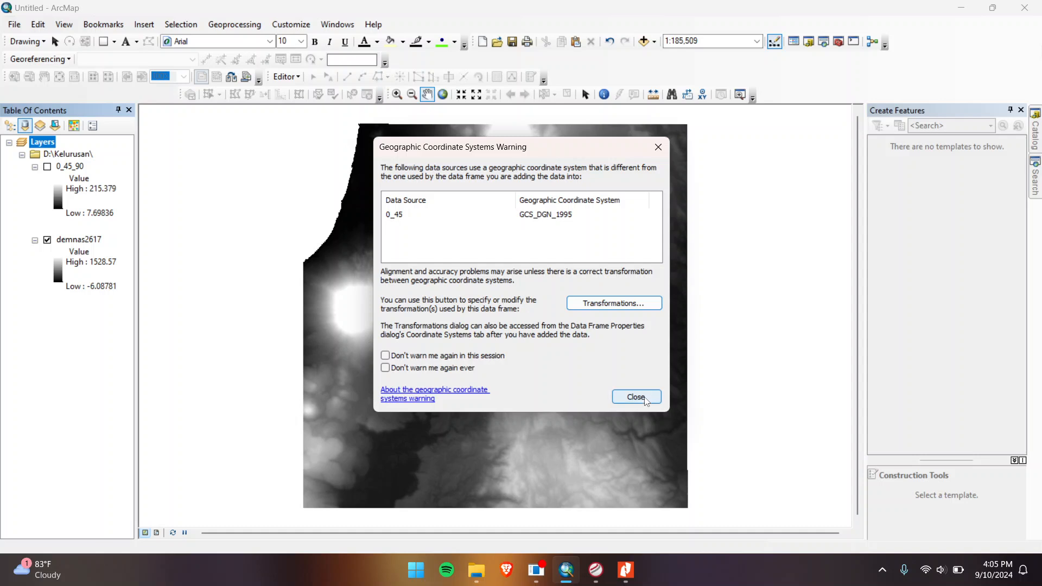
left_click(636, 397)
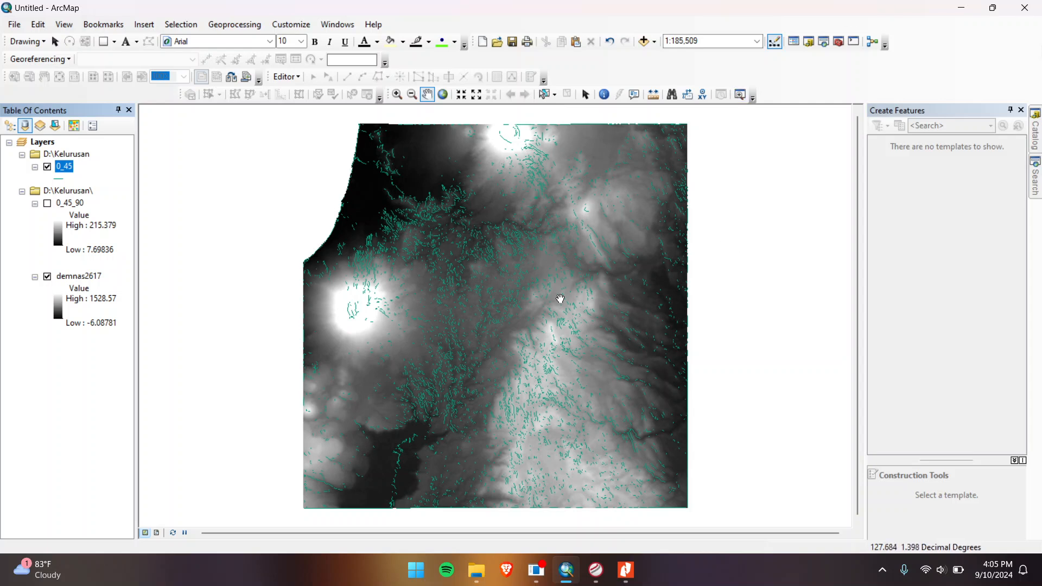
Step: Search for and open the Line Density tool
left_click(823, 41)
type("raster calculator")
key("Return")
left_click_drag(898, 158, 790, 162)
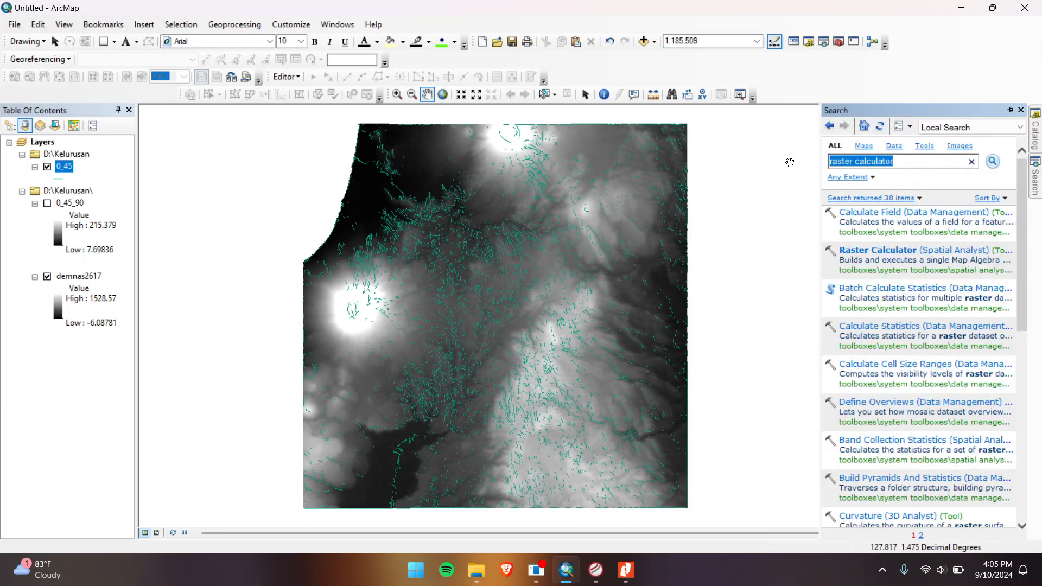
key("BackSpace")
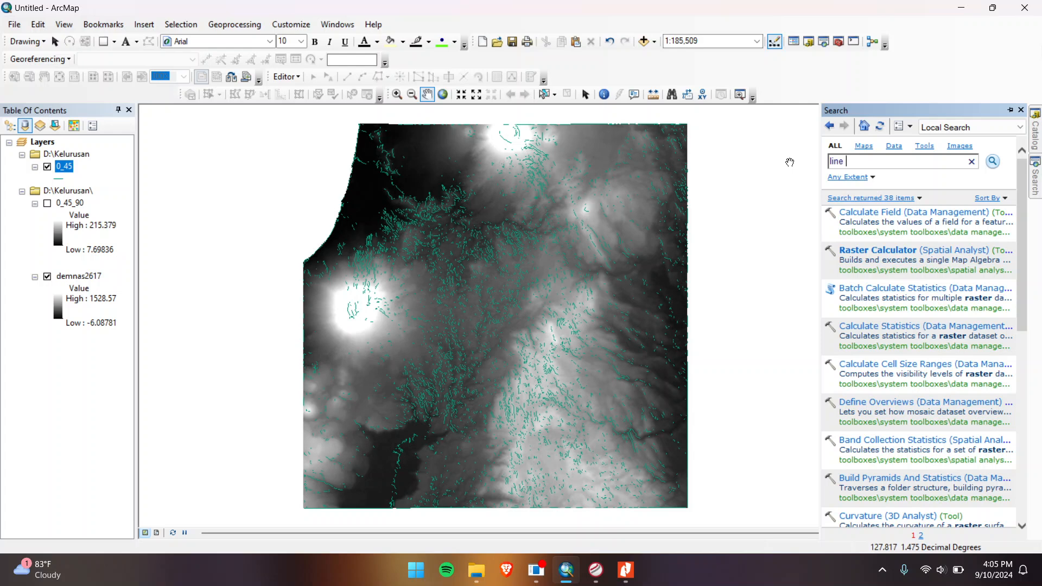
type("line density")
key("Return")
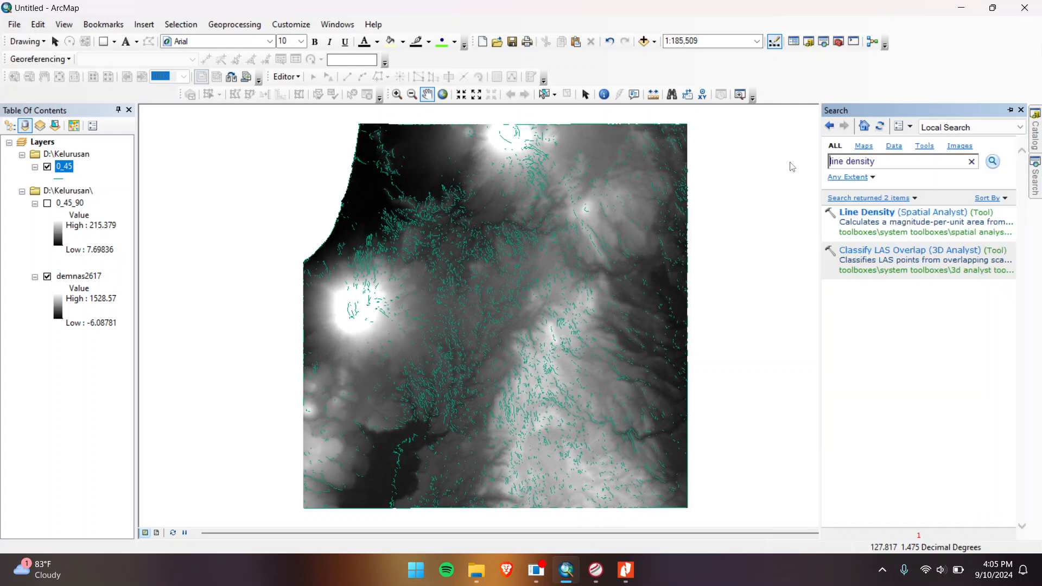
left_click(962, 213)
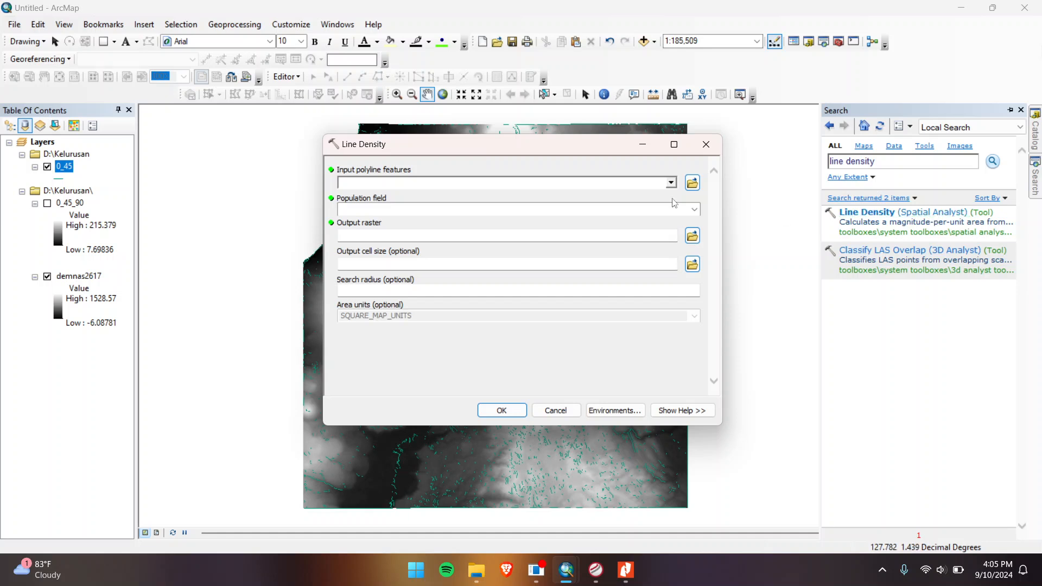
Step: Use 0_45 as input, population field NONE, and output D:\Kelurusan\LineDen_0
left_click(245, 169)
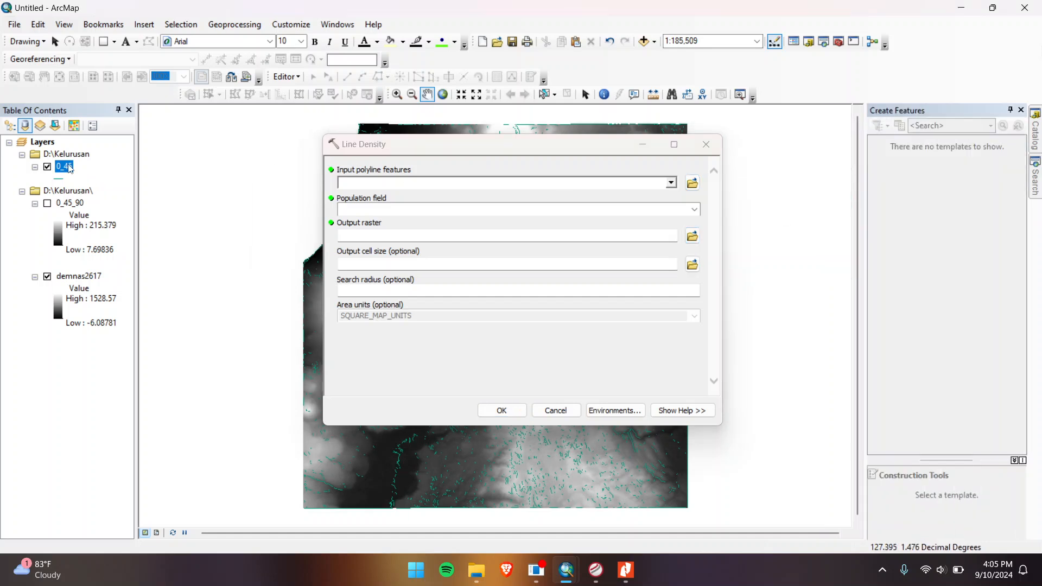
left_click_drag(70, 168, 352, 185)
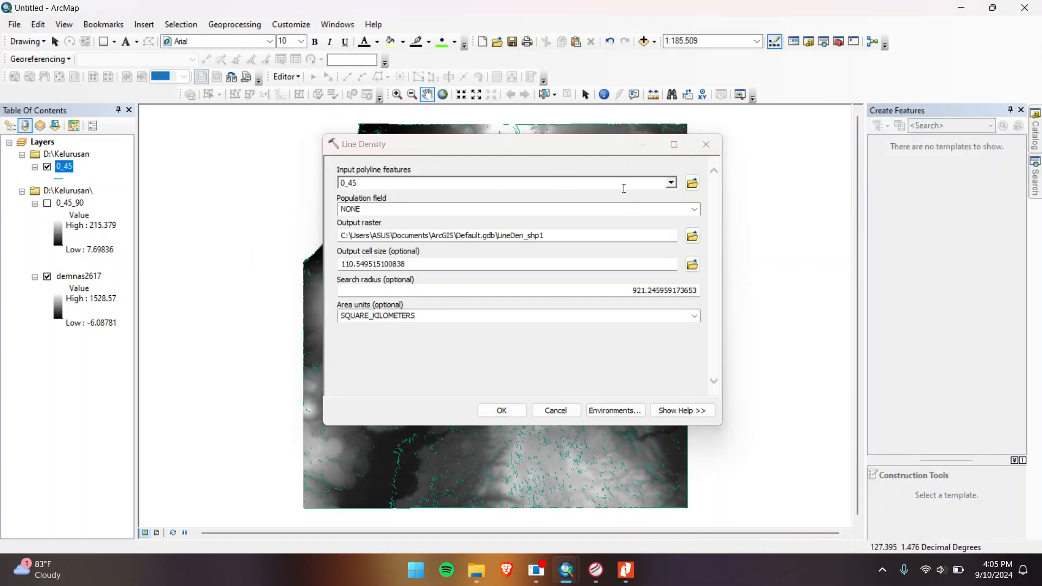
left_click(694, 210)
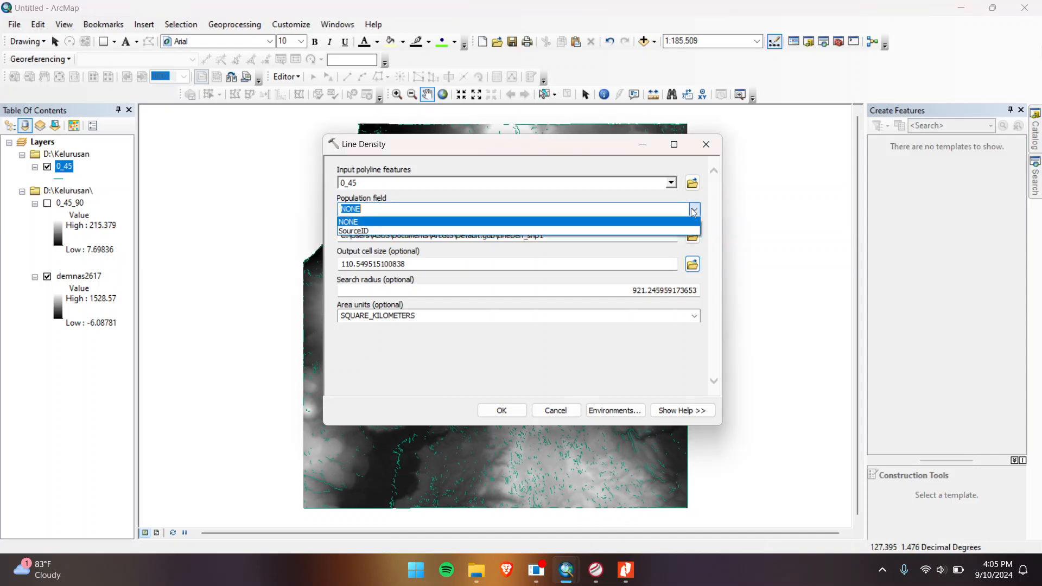
left_click(694, 210)
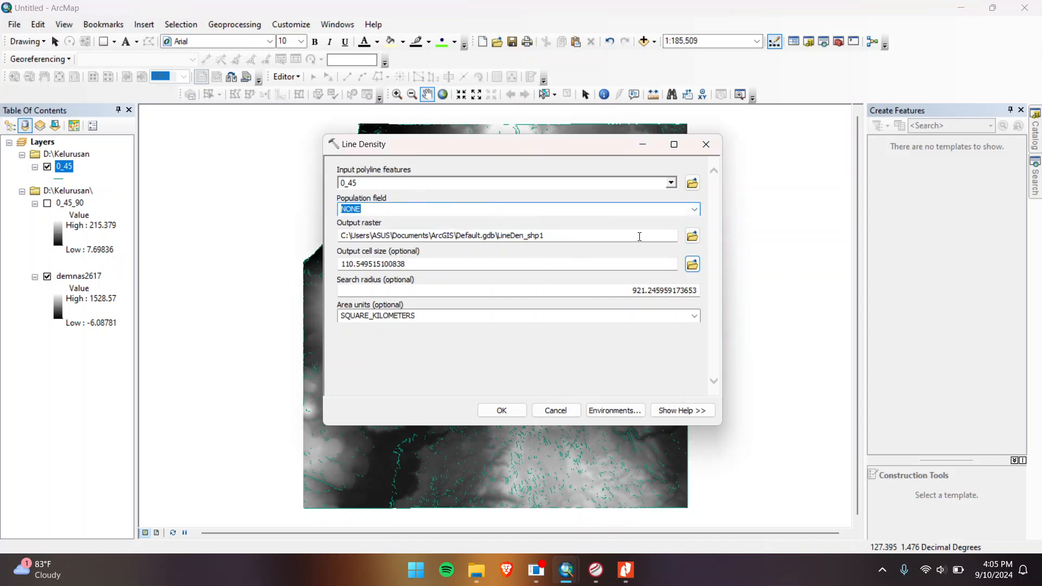
left_click(692, 235)
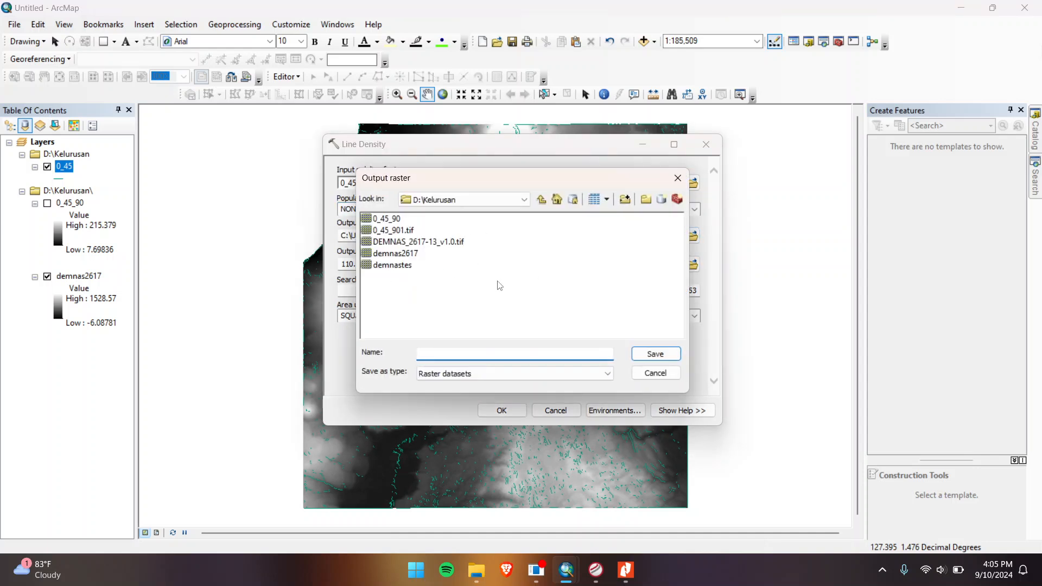
left_click_drag(480, 182, 576, 178)
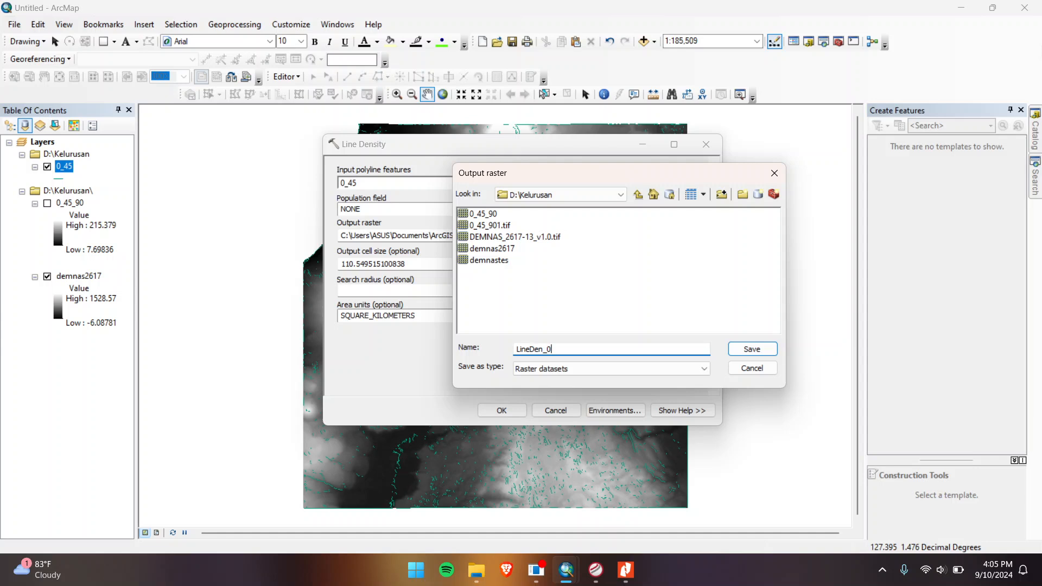
left_click(753, 351)
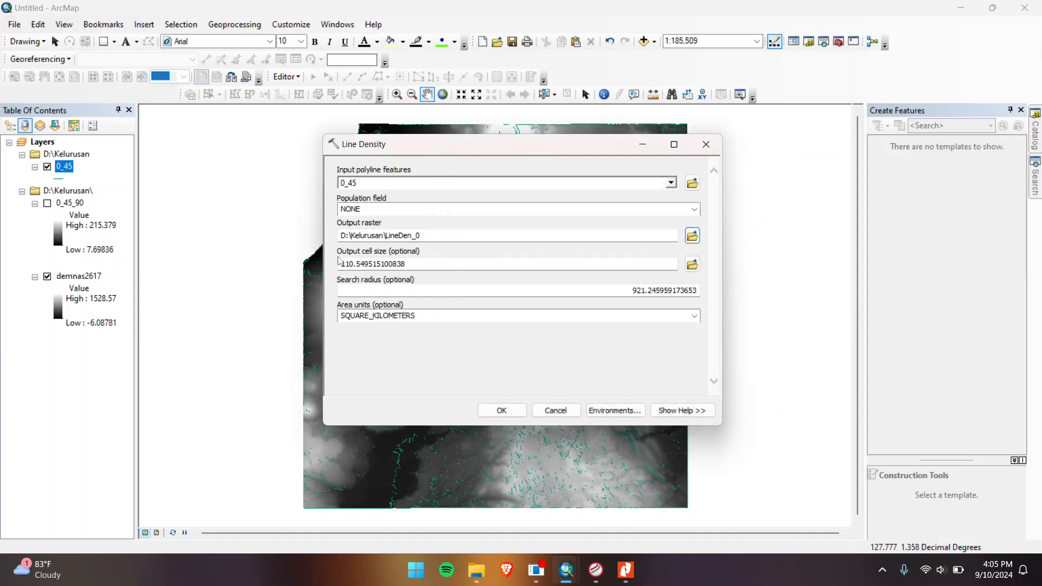
Step: Set cell size and search radius to 1000 and run Line Density
left_click_drag(405, 264, 289, 263)
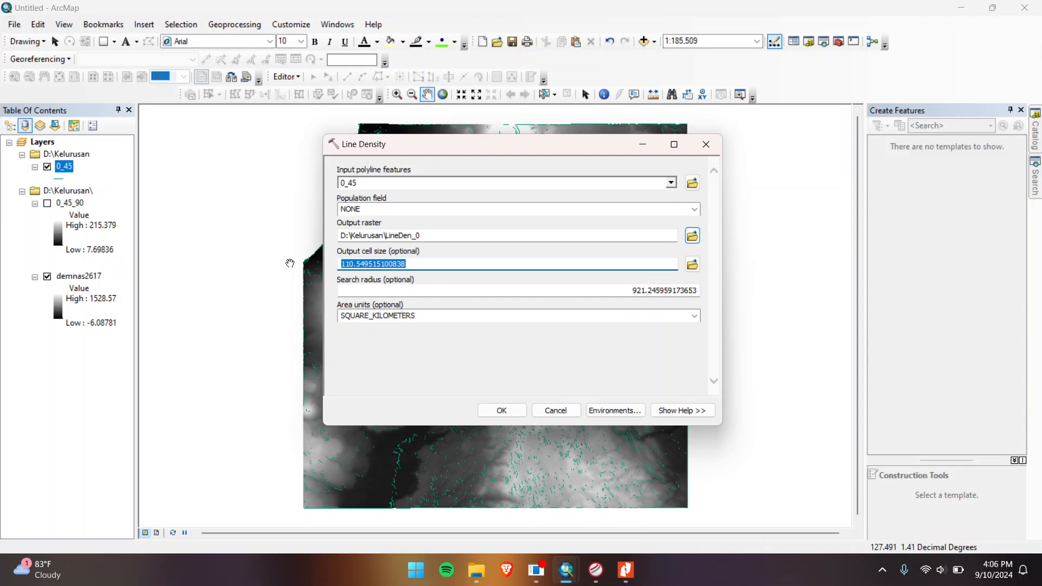
type("1000")
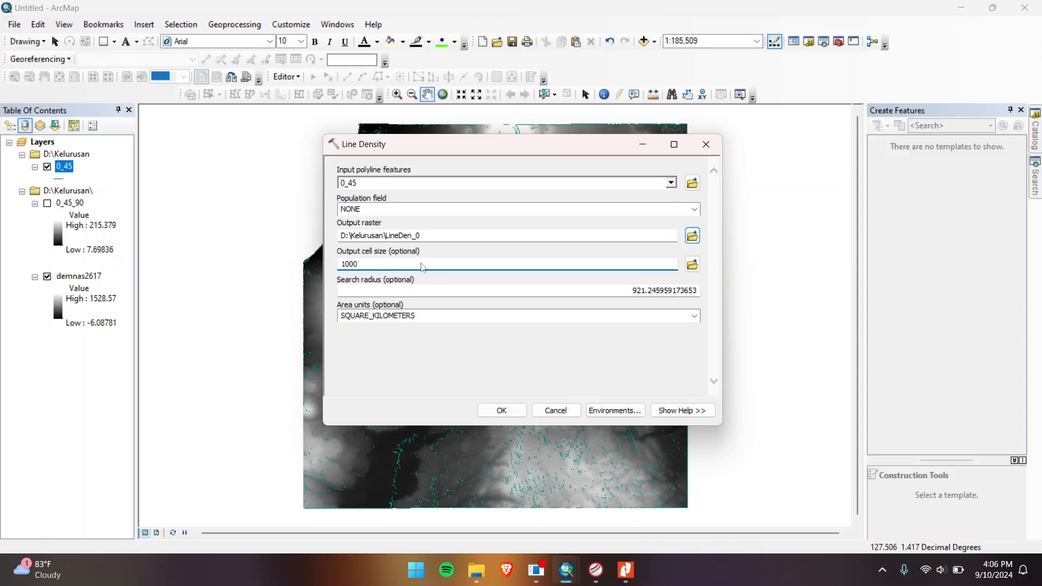
double_click(612, 286)
type("1000")
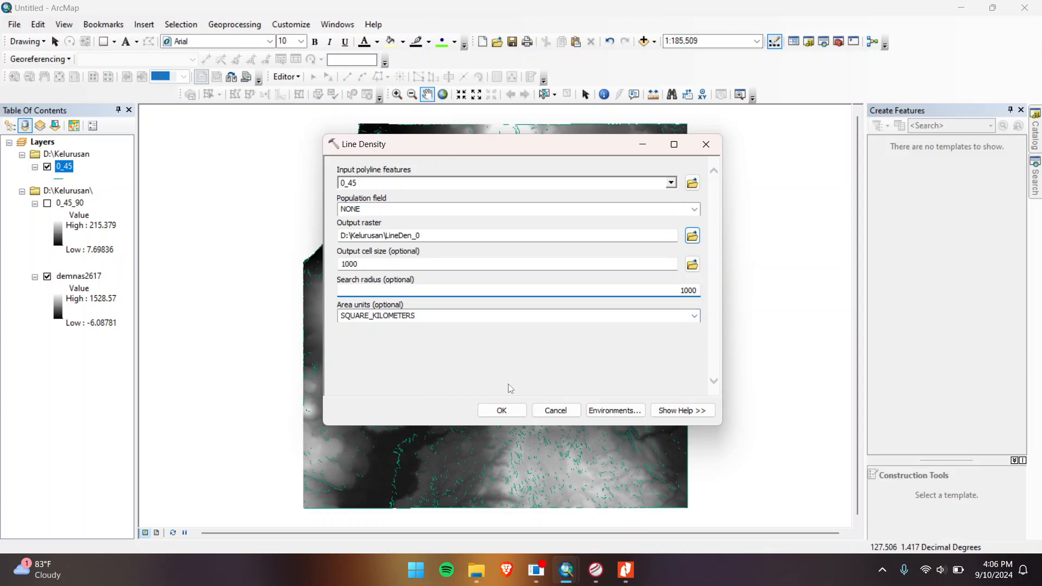
left_click(504, 412)
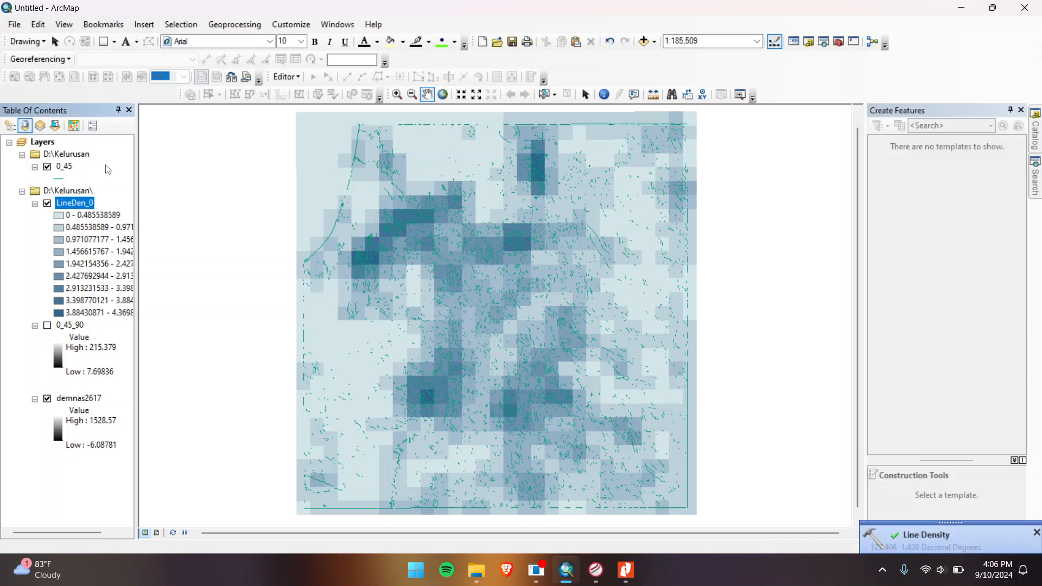
Step: Export the LineDen_0 raster to D:\Kelurusan as the TIFF file LineDen_01.tif
right_click(90, 205)
left_click(81, 203)
right_click(80, 201)
left_click(108, 186)
right_click(86, 203)
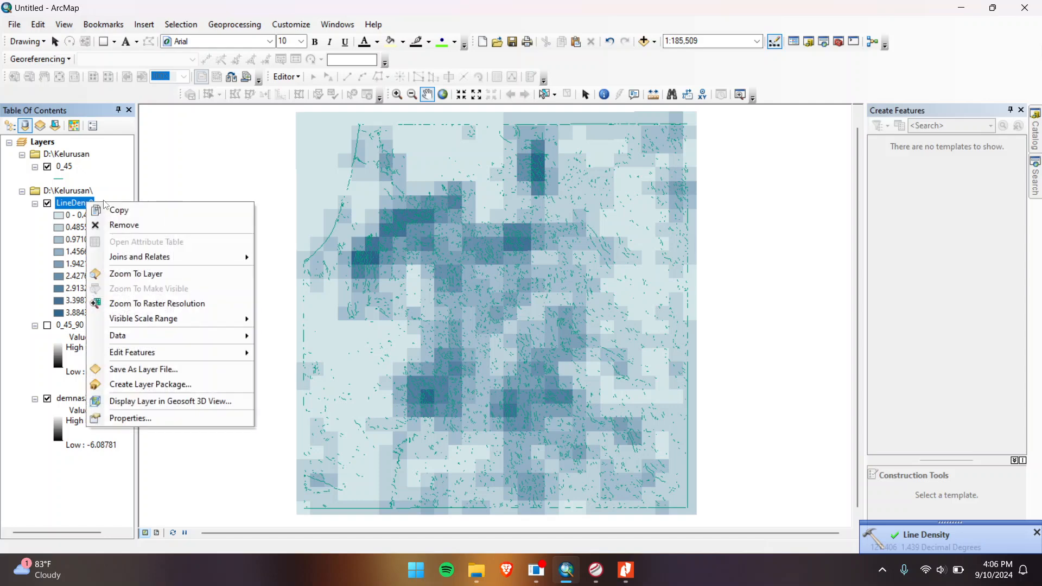
mouse_move(141, 337)
left_click(312, 354)
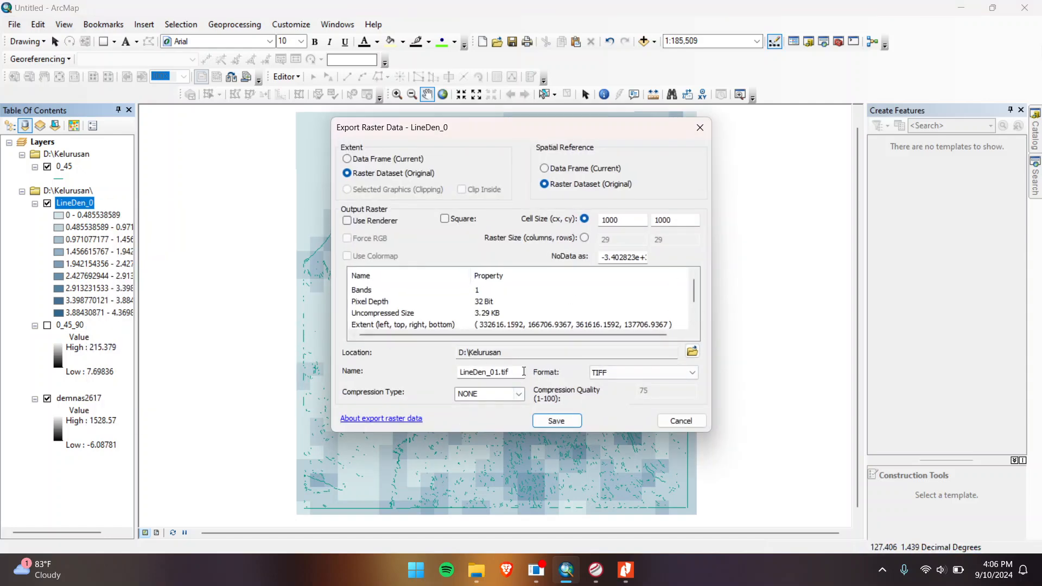
key("Tab")
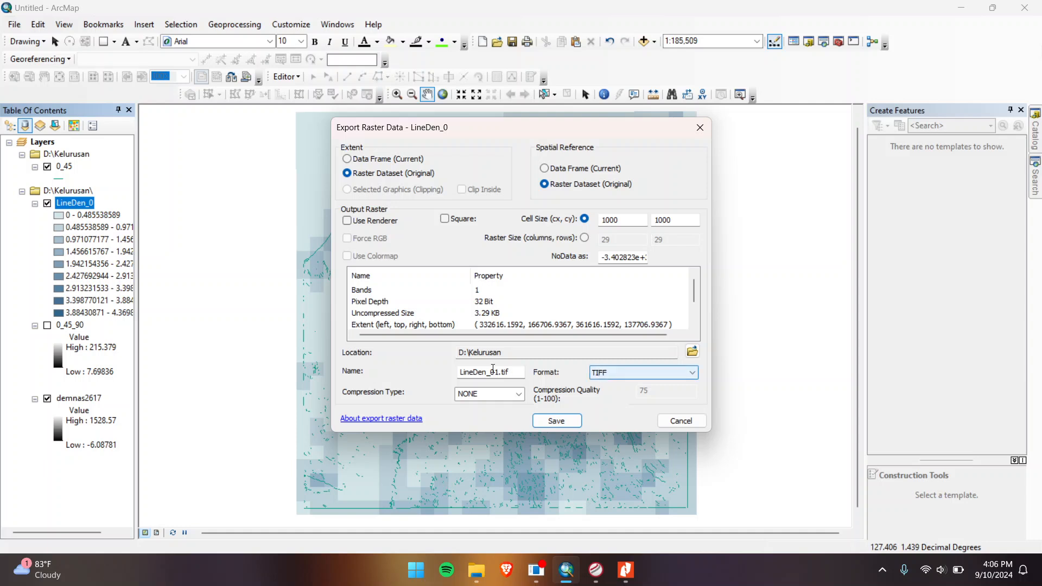
left_click(544, 425)
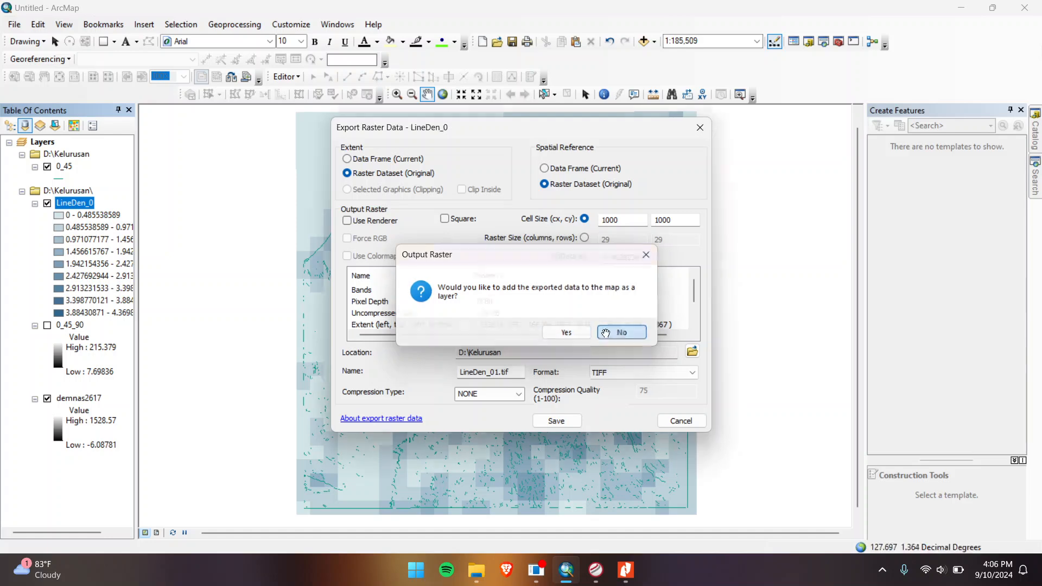
Step: Decline adding LineDen_01.tif to the map and hide the LineDen_0 layer
left_click(622, 333)
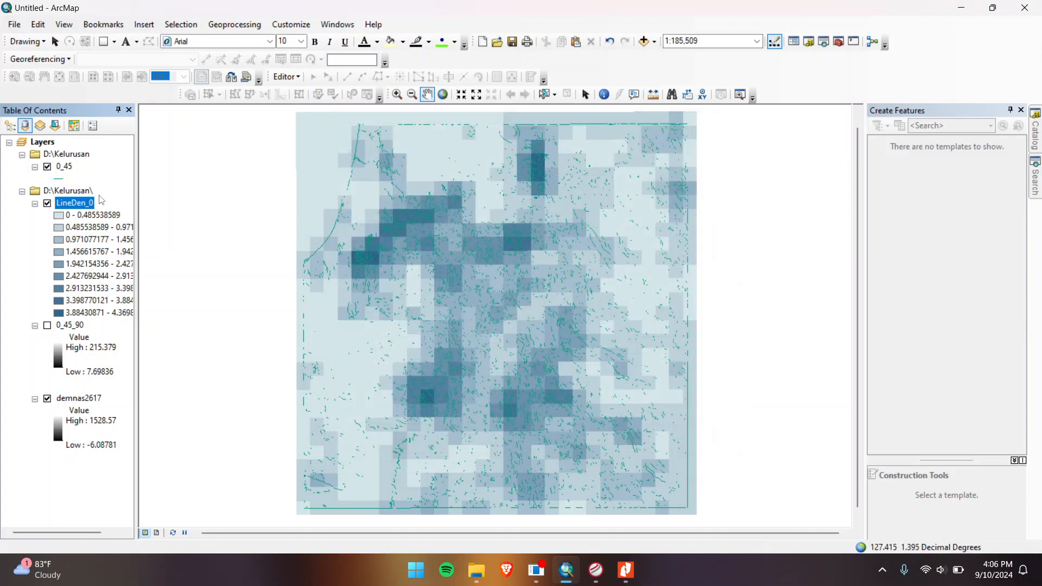
left_click(47, 203)
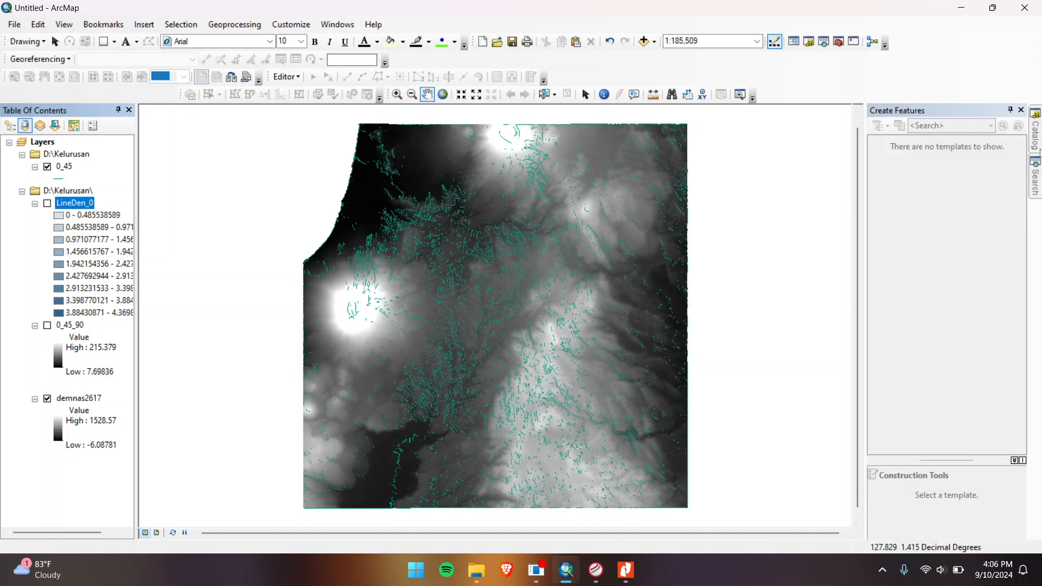
left_click(1035, 133)
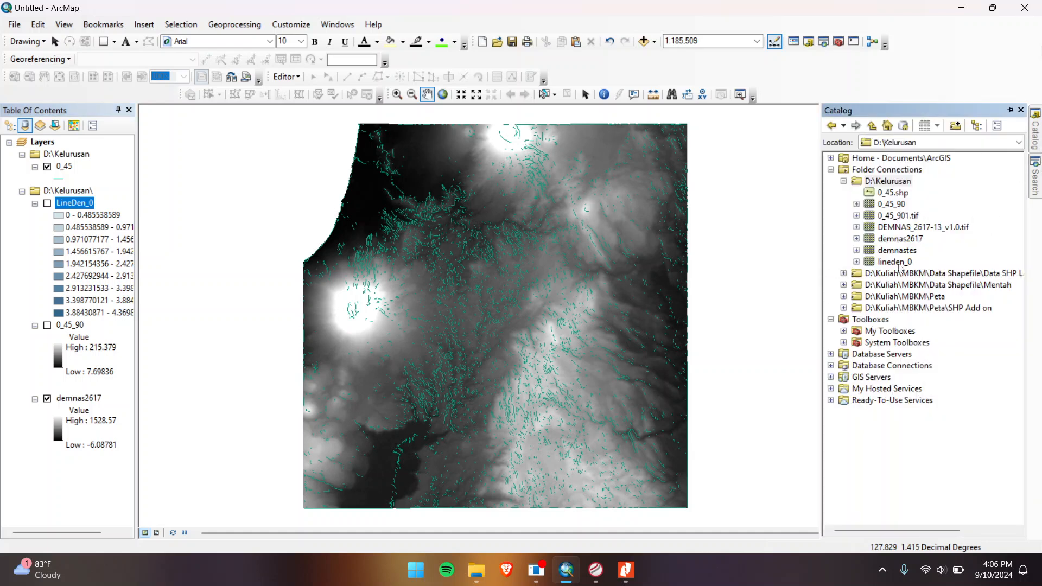
Step: Change the lineden_0 raster's source type from Generic to Processed in its Catalog properties
left_click(901, 262)
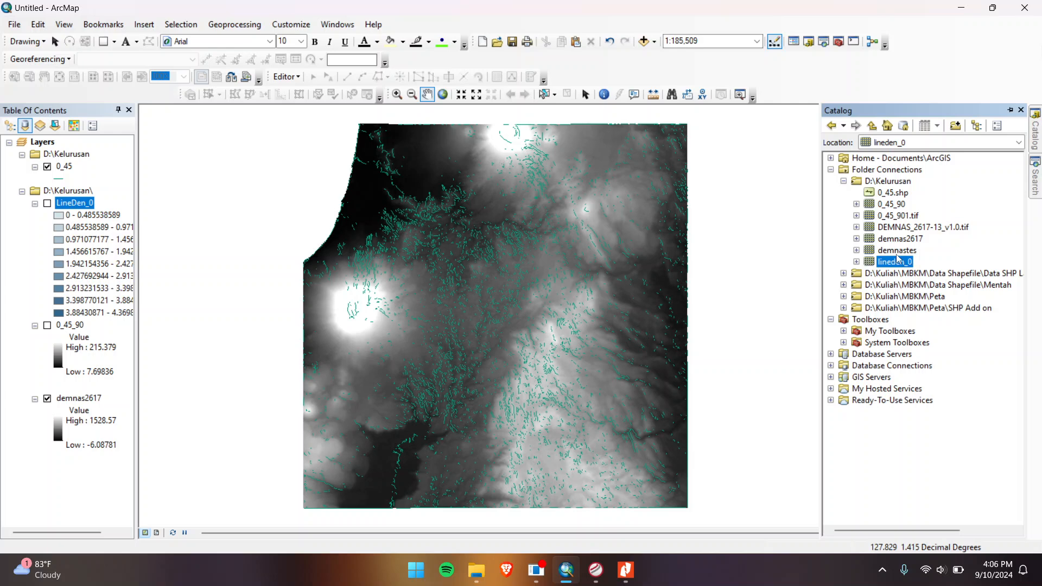
right_click(886, 266)
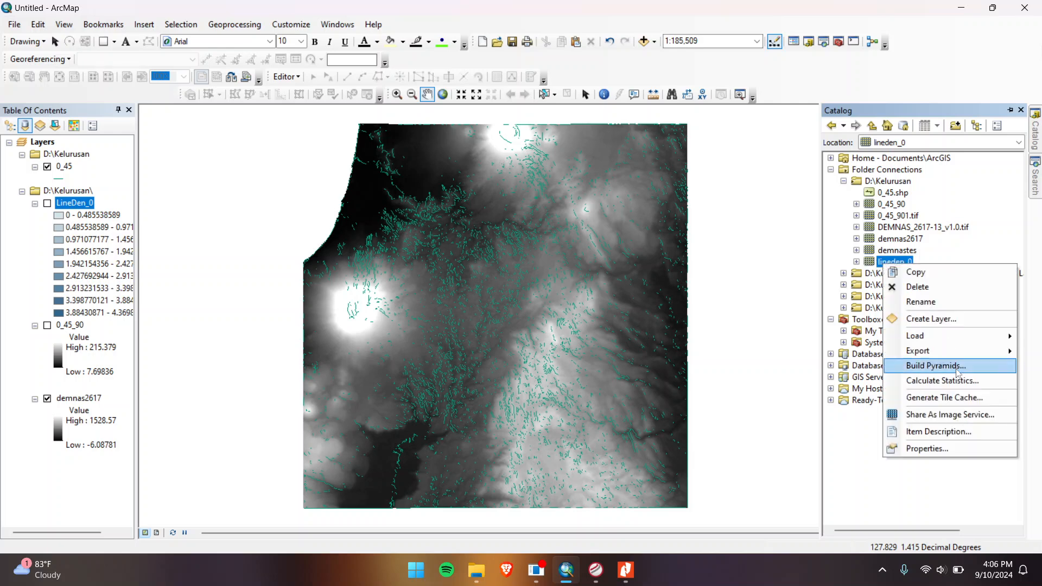
left_click(927, 448)
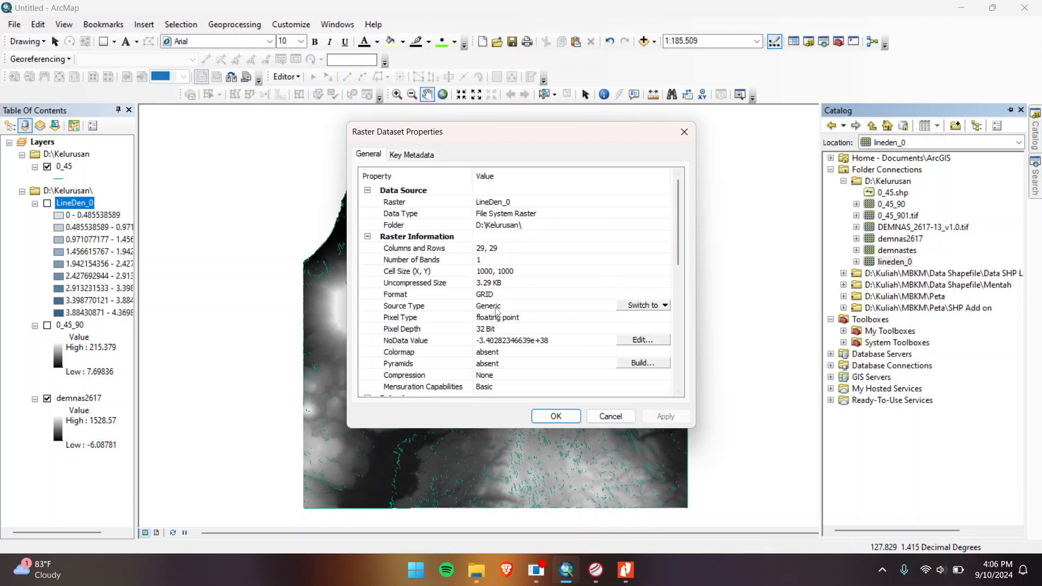
left_click(642, 306)
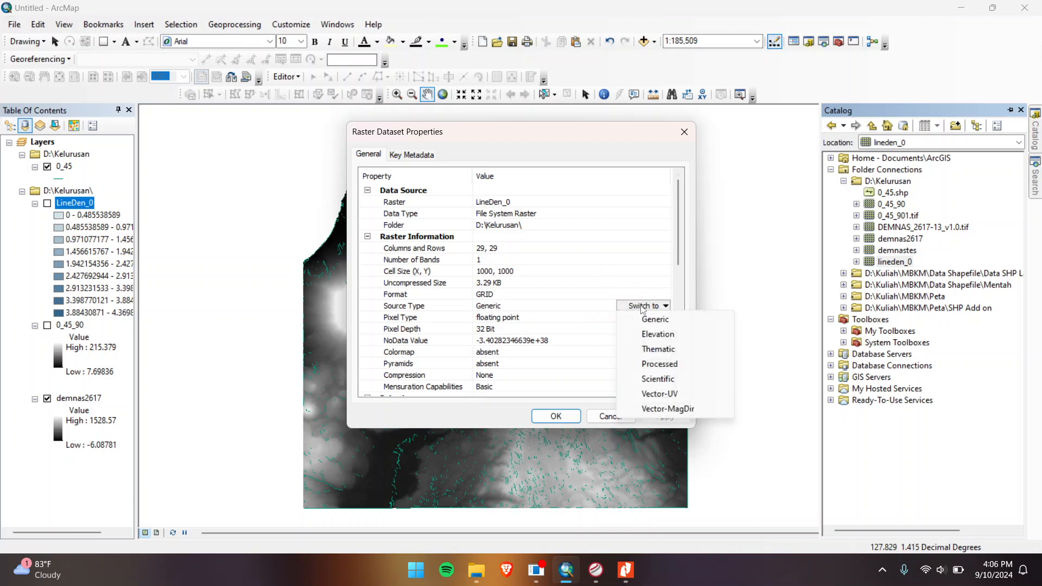
left_click(660, 364)
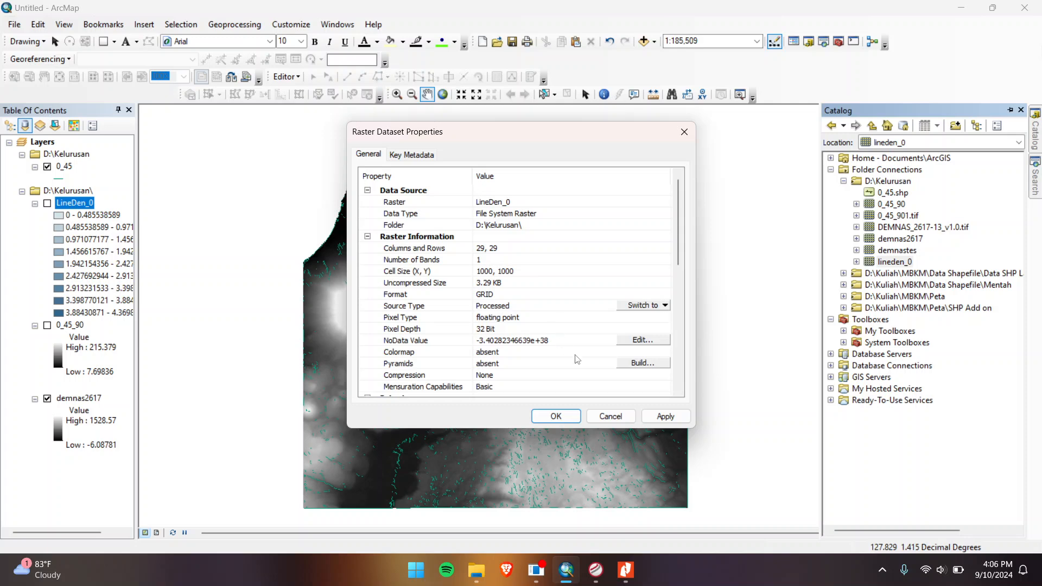
left_click(556, 416)
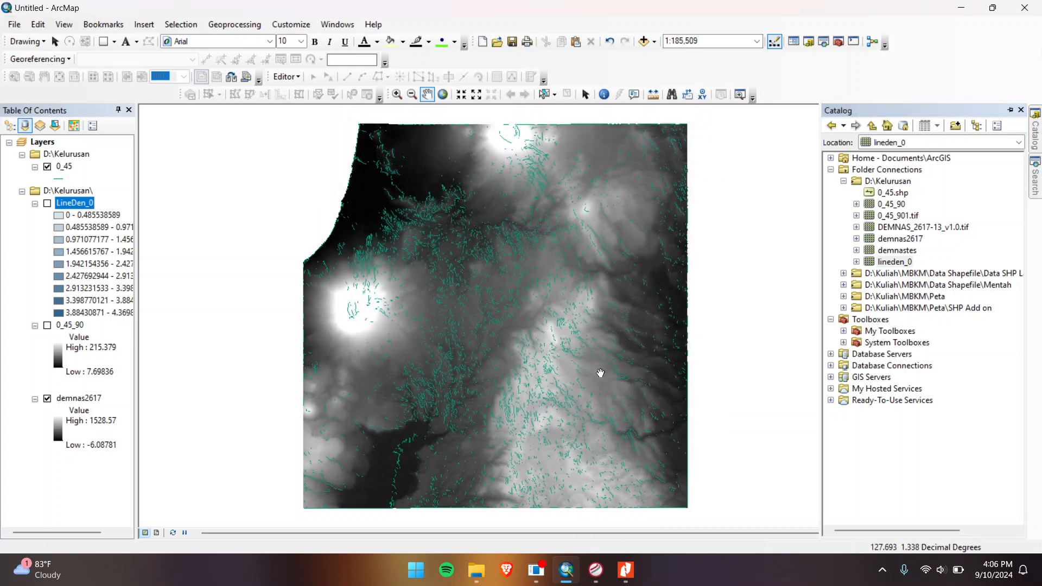
left_click(900, 262)
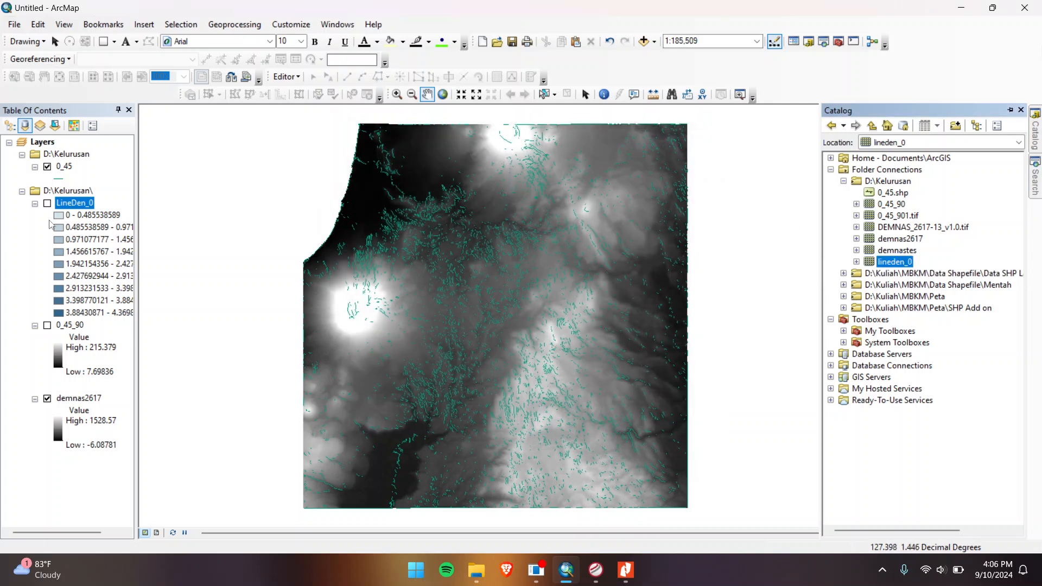
left_click_drag(896, 265, 92, 294)
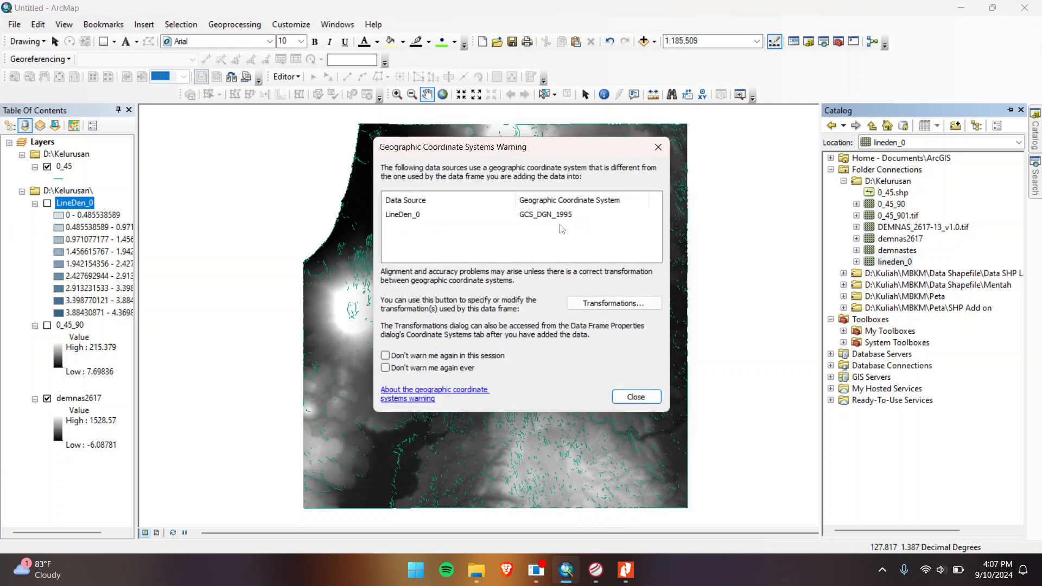
left_click(630, 397)
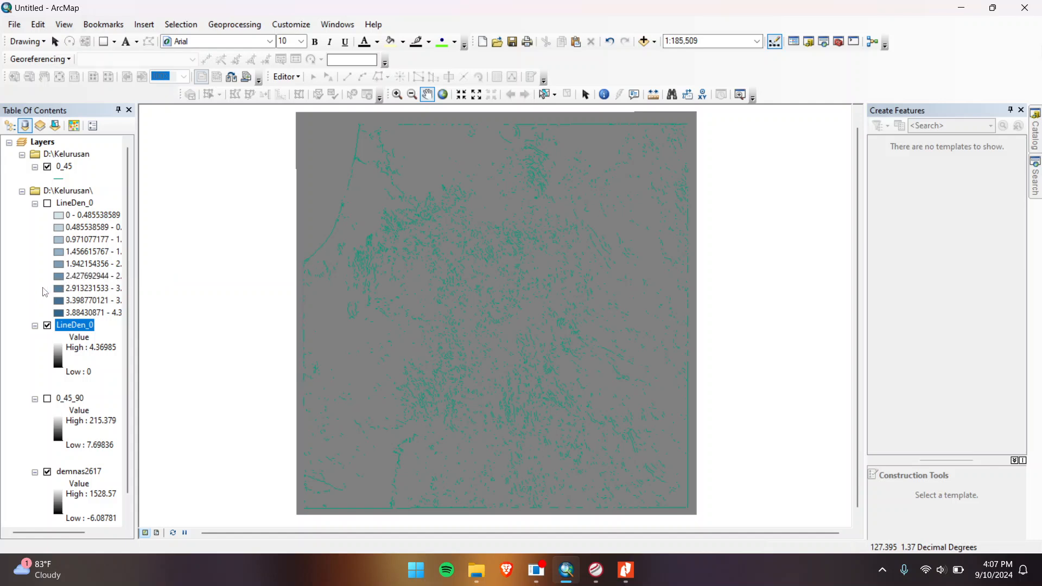
scroll(56, 323, "down", 1)
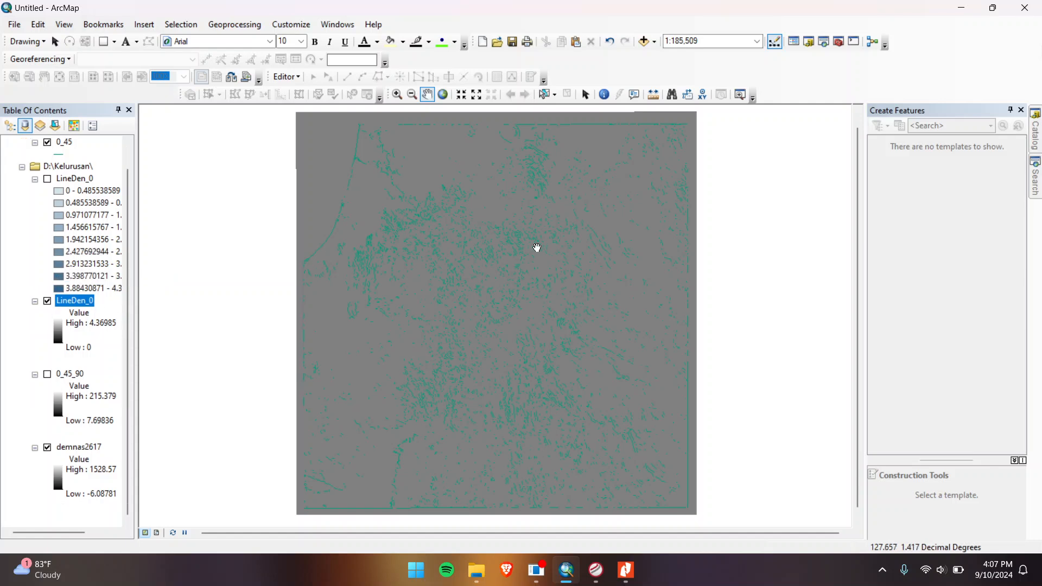
Step: Set the LineDen_0 layer's symbology stretch type to Standard Deviations
right_click(83, 305)
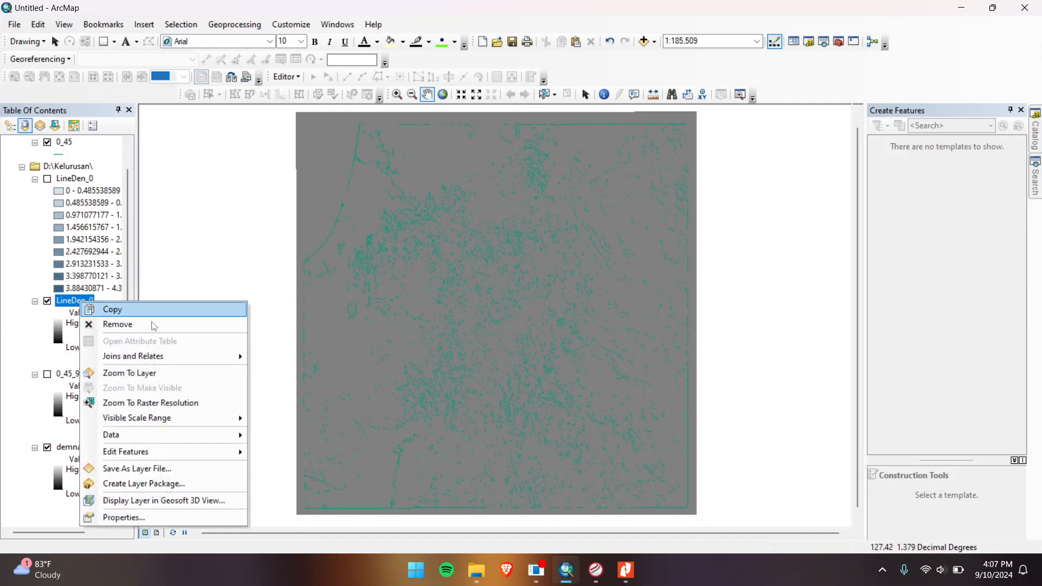
left_click(124, 518)
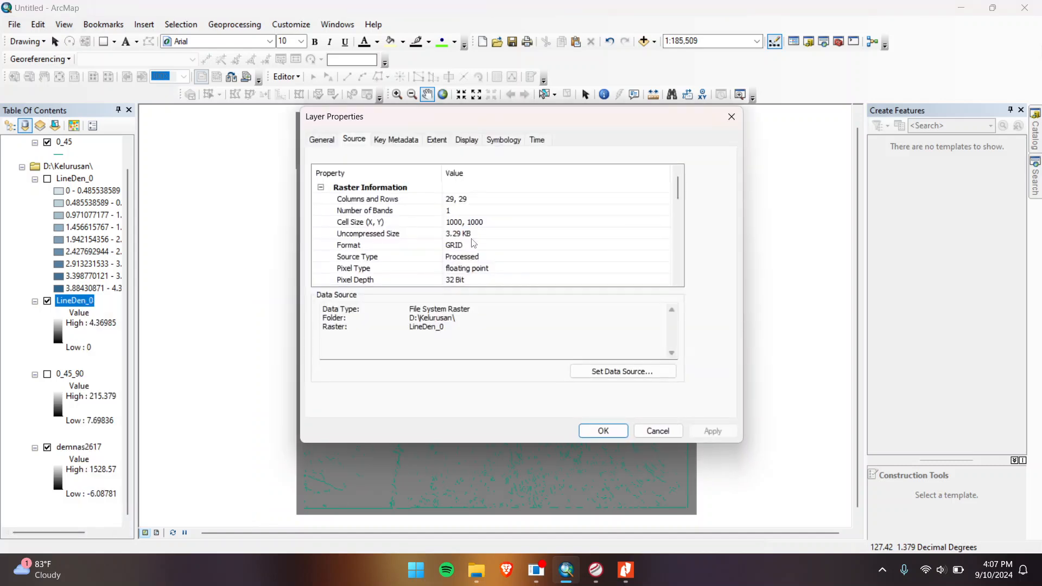
left_click(503, 140)
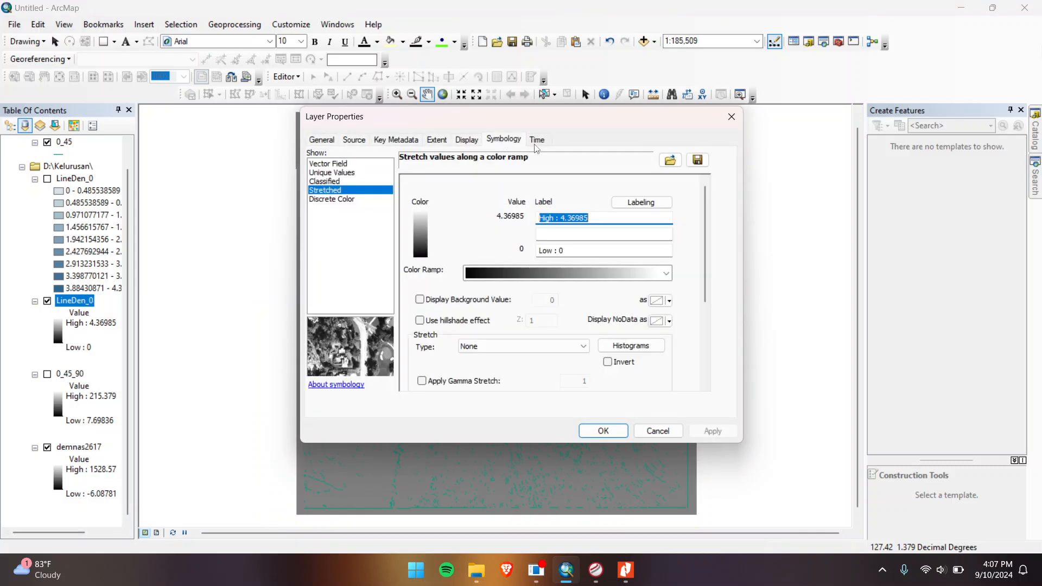
left_click(486, 346)
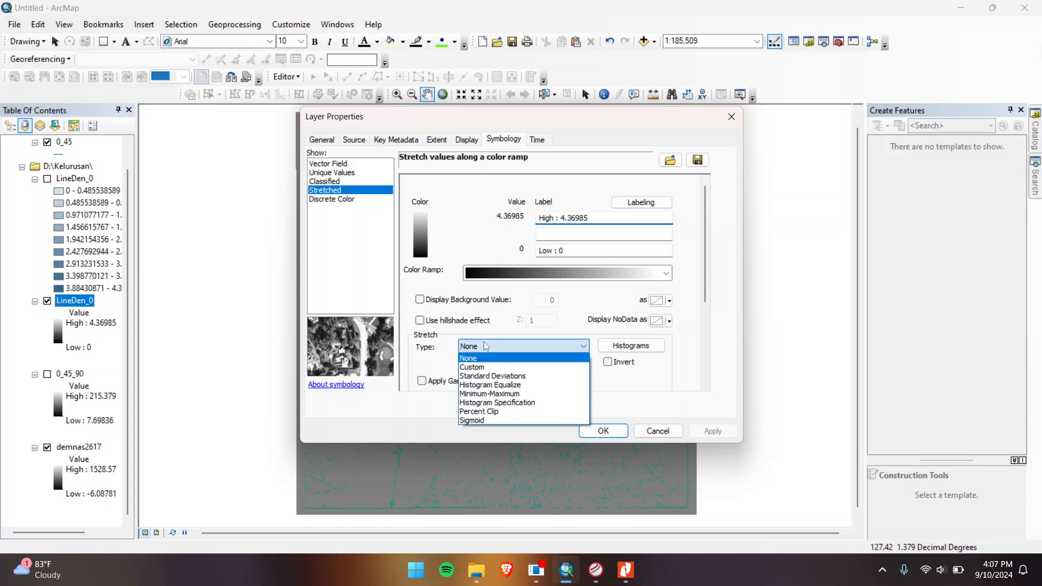
left_click(487, 347)
left_click(487, 346)
left_click(494, 376)
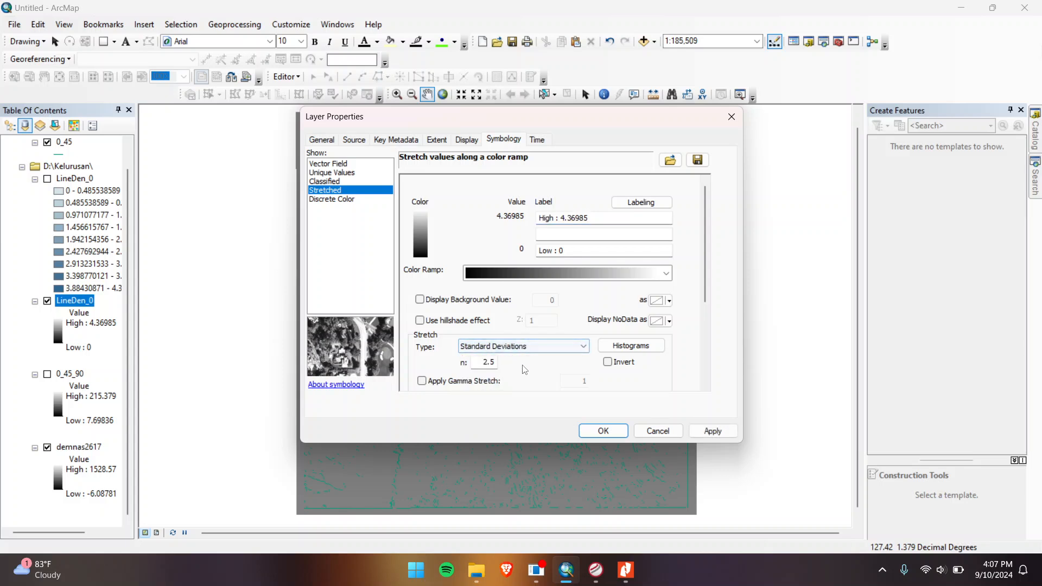
Step: Apply the cyan-to-magenta rainbow colour ramp to LineDen_0 and confirm
left_click(541, 281)
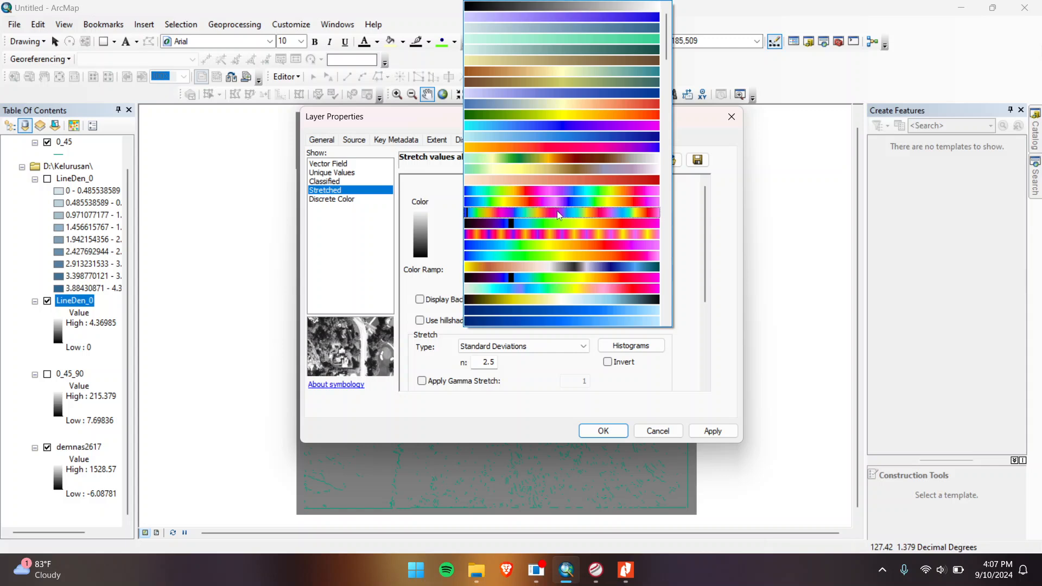
scroll(560, 212, "up", 1)
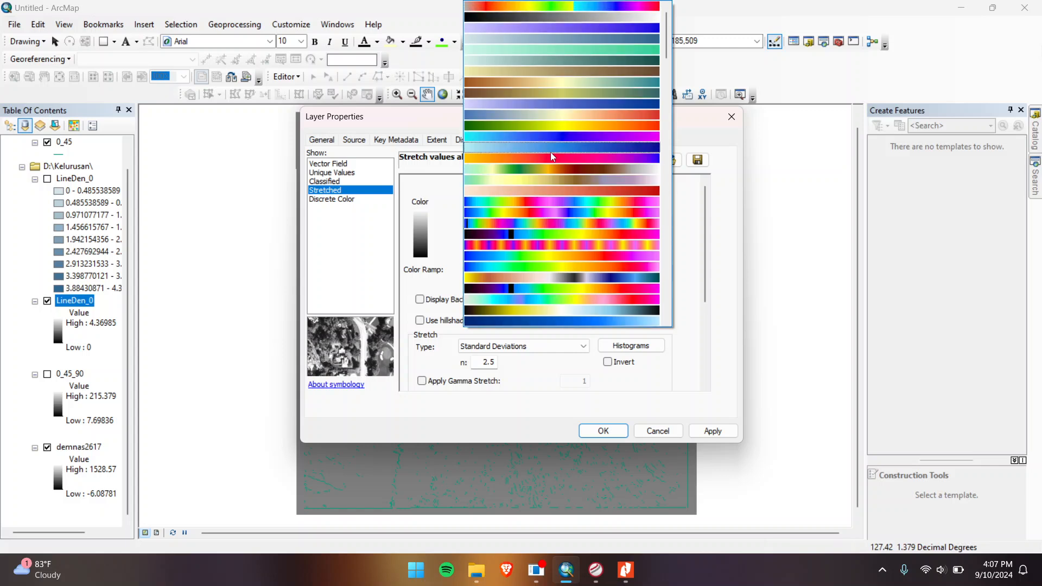
scroll(553, 164, "down", 3)
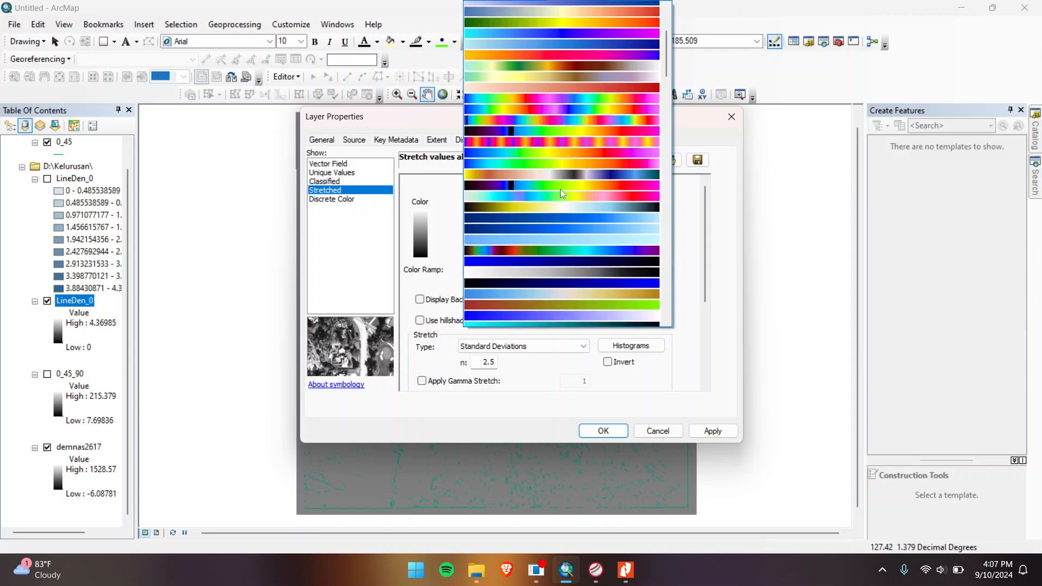
scroll(560, 190, "down", 8)
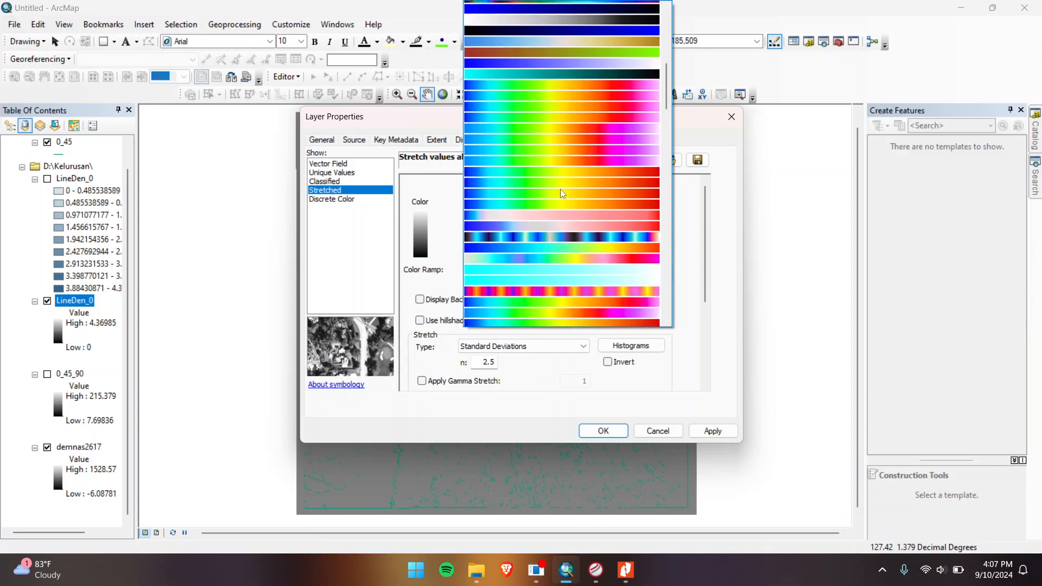
scroll(560, 190, "down", 10)
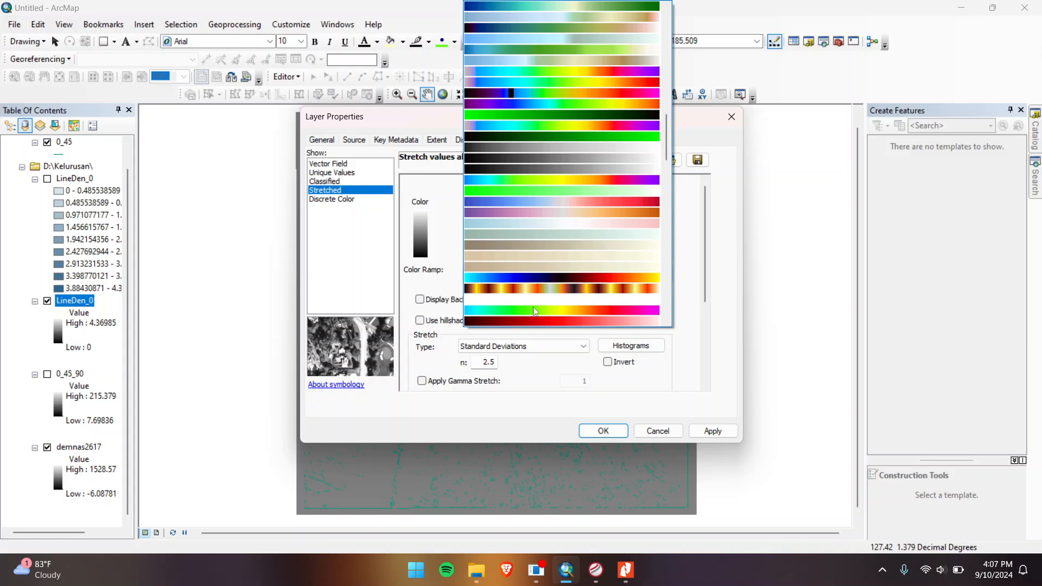
left_click(553, 310)
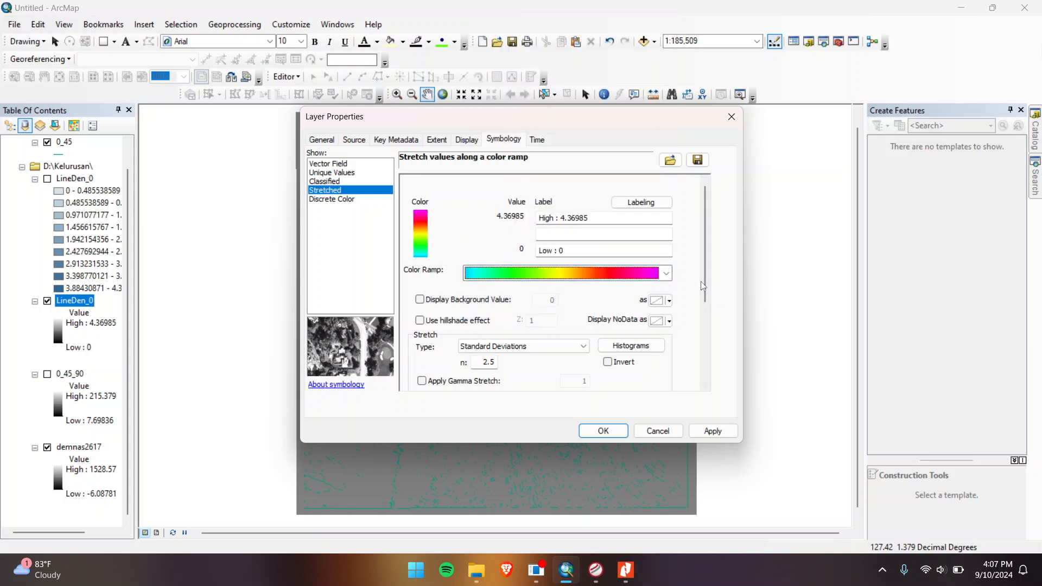
left_click(599, 430)
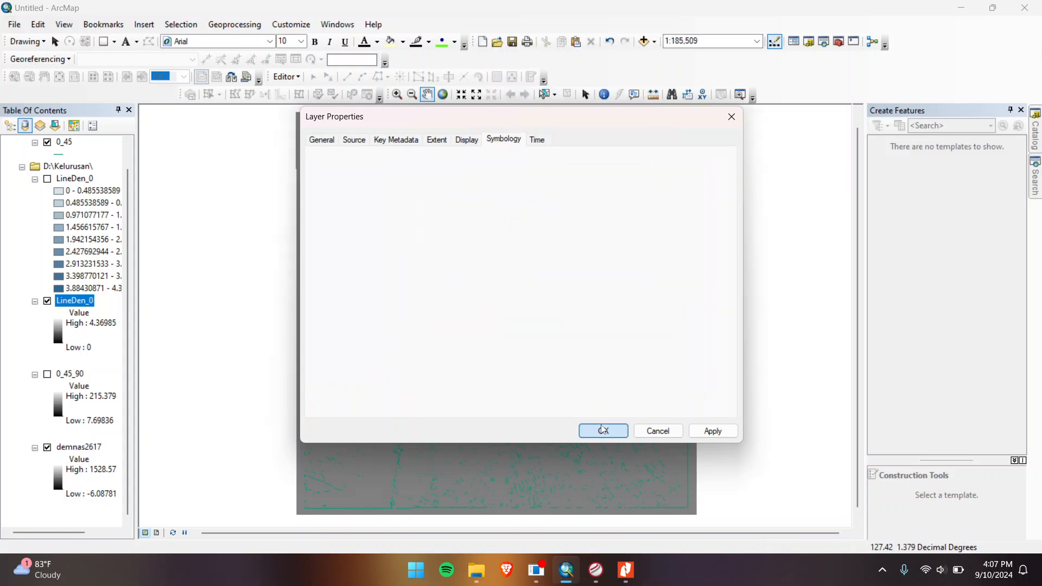
scroll(554, 323, "up", 1)
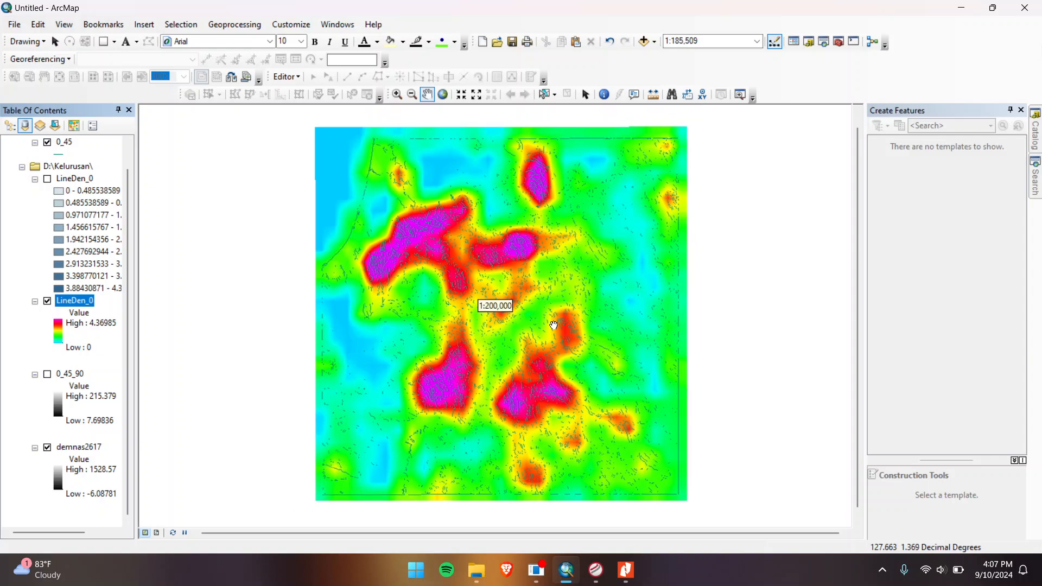
scroll(554, 323, "down", 2)
left_click_drag(535, 400, 511, 216)
scroll(533, 264, "down", 2)
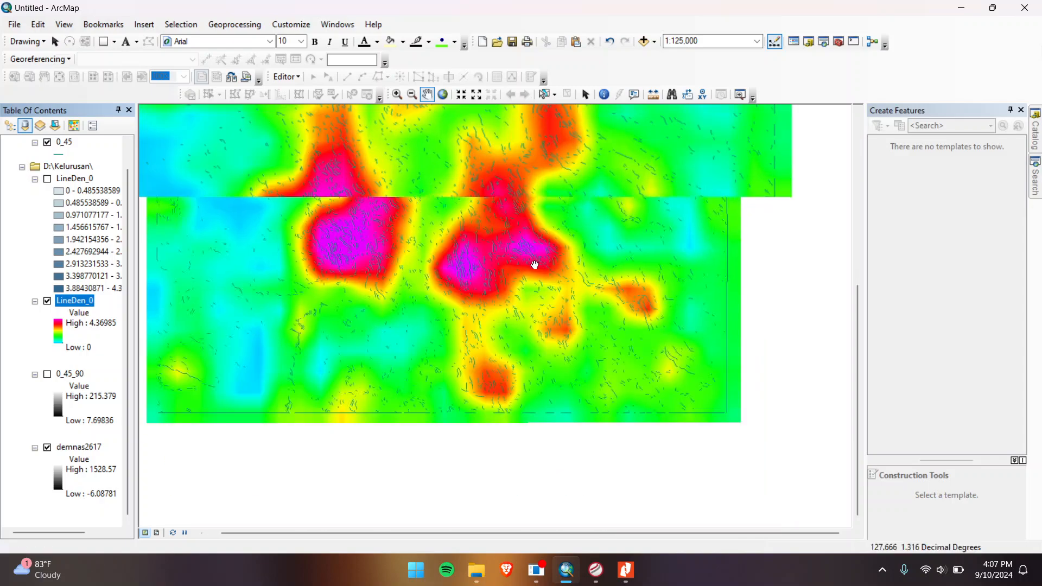
scroll(559, 304, "down", 1)
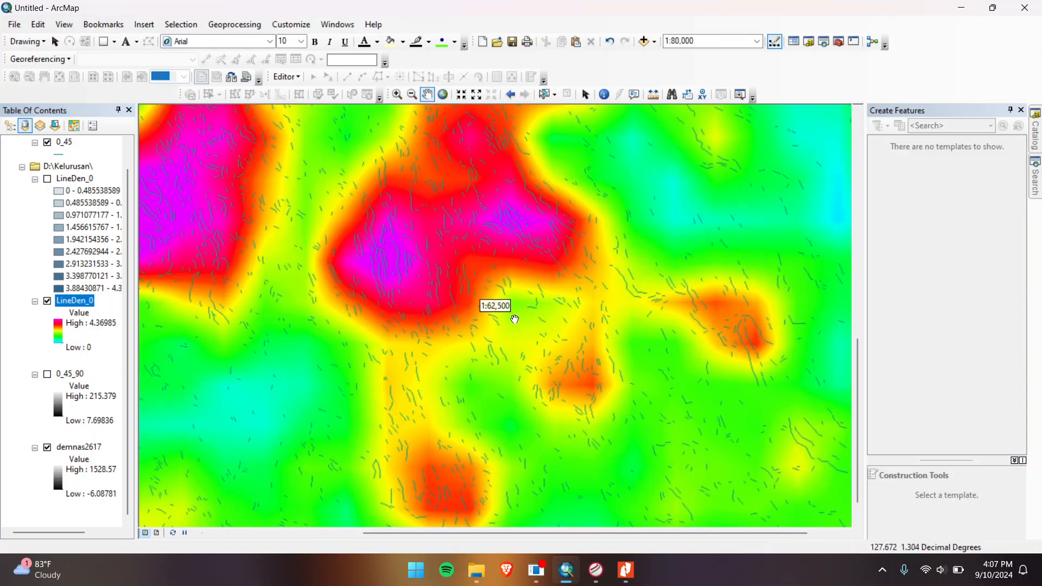
scroll(482, 260, "up", 1)
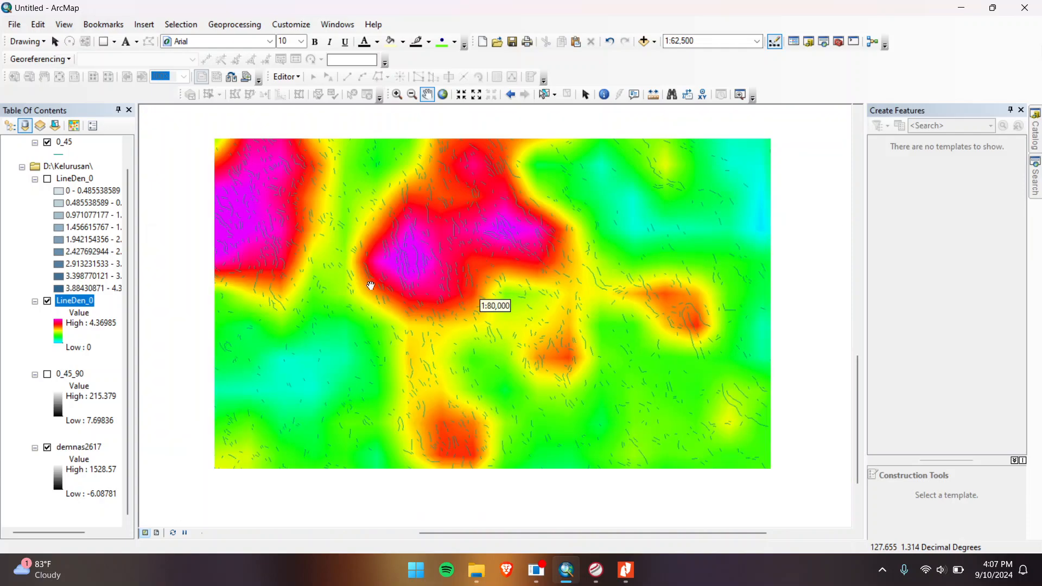
left_click_drag(376, 226, 500, 279)
scroll(500, 280, "up", 3)
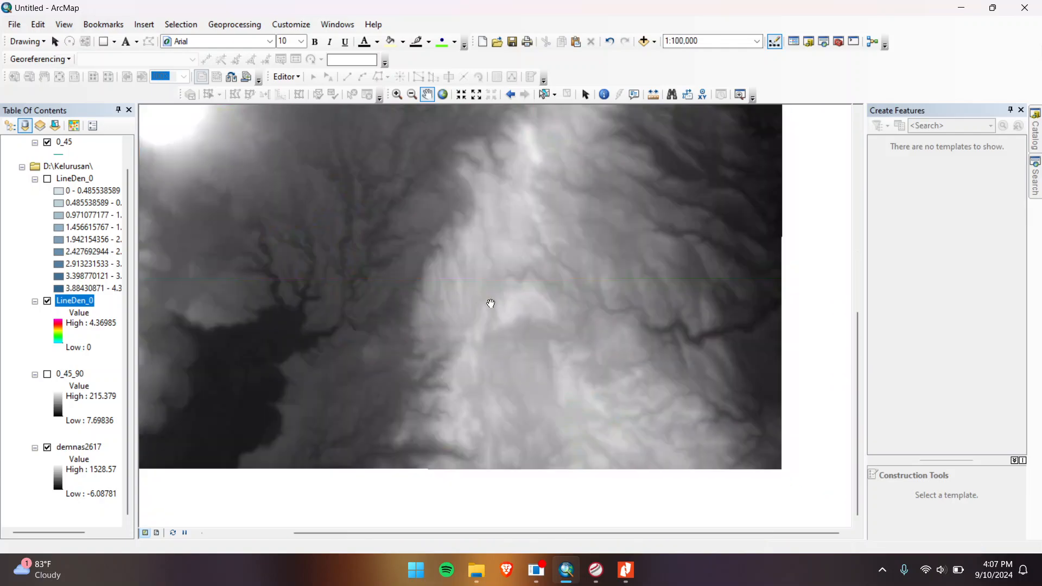
scroll(488, 302, "down", 1)
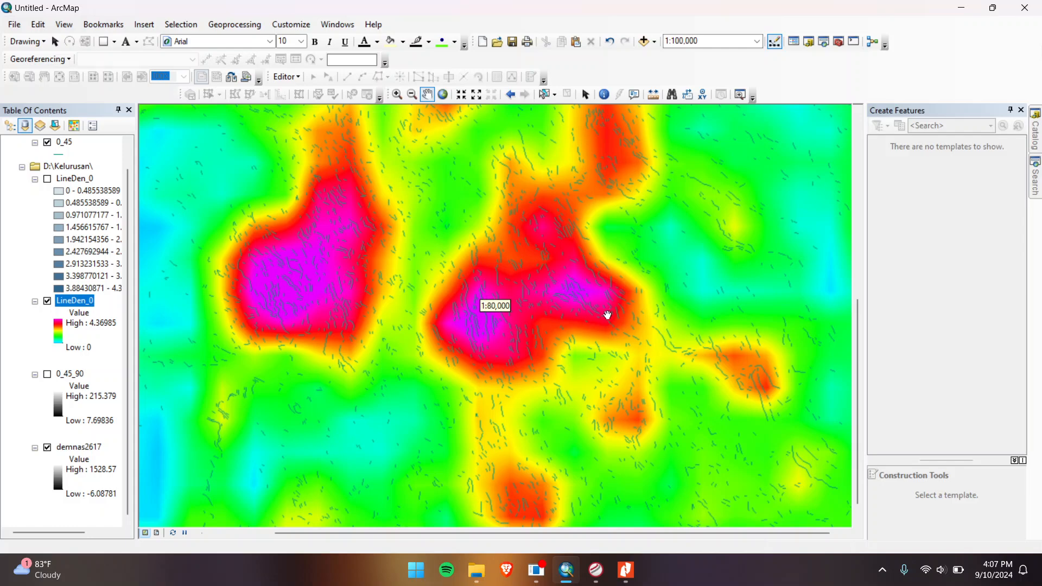
scroll(601, 321, "down", 2)
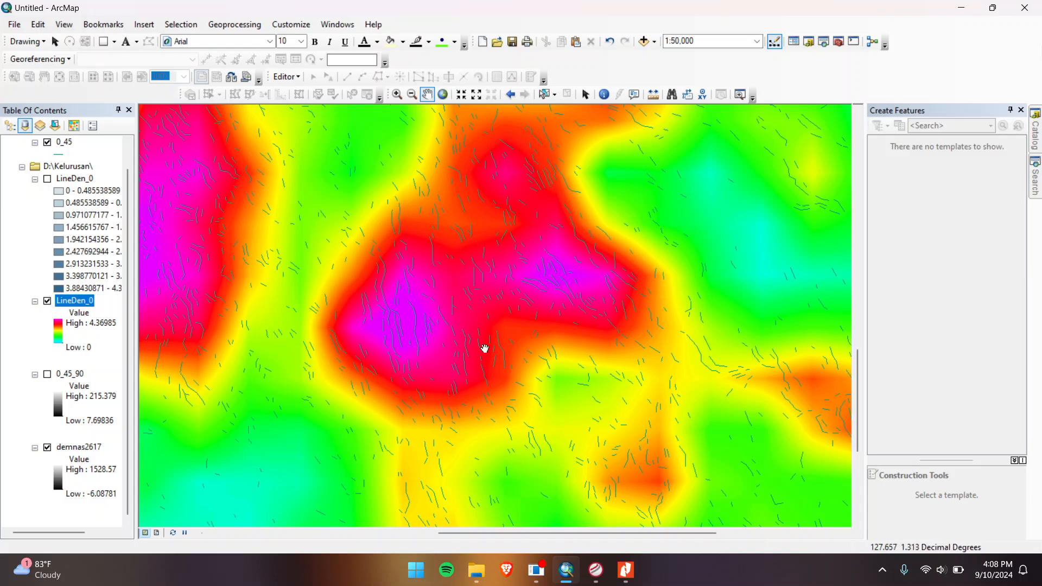
scroll(464, 278, "up", 2)
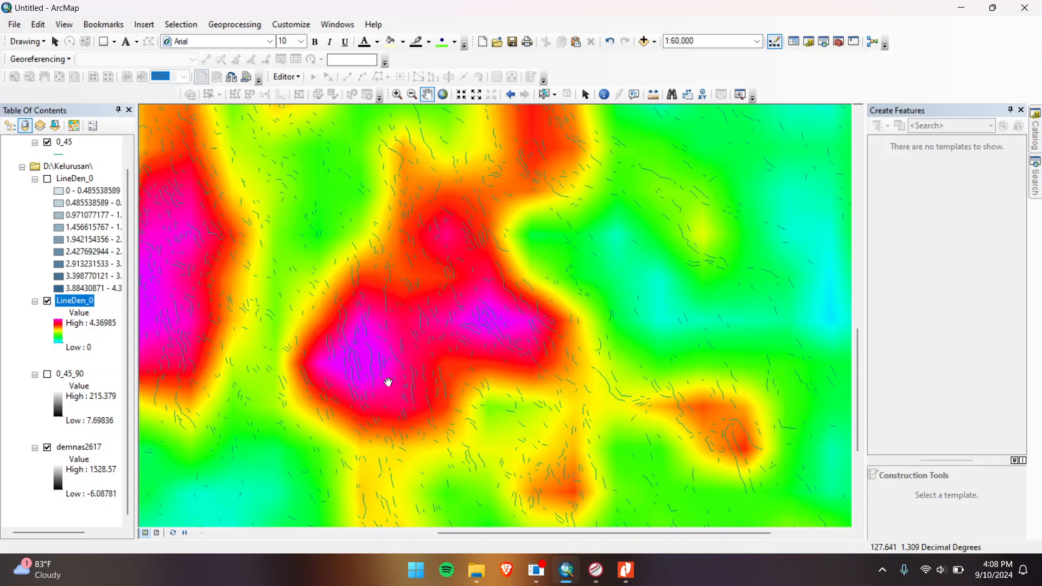
left_click_drag(388, 382, 459, 324)
scroll(468, 272, "up", 1)
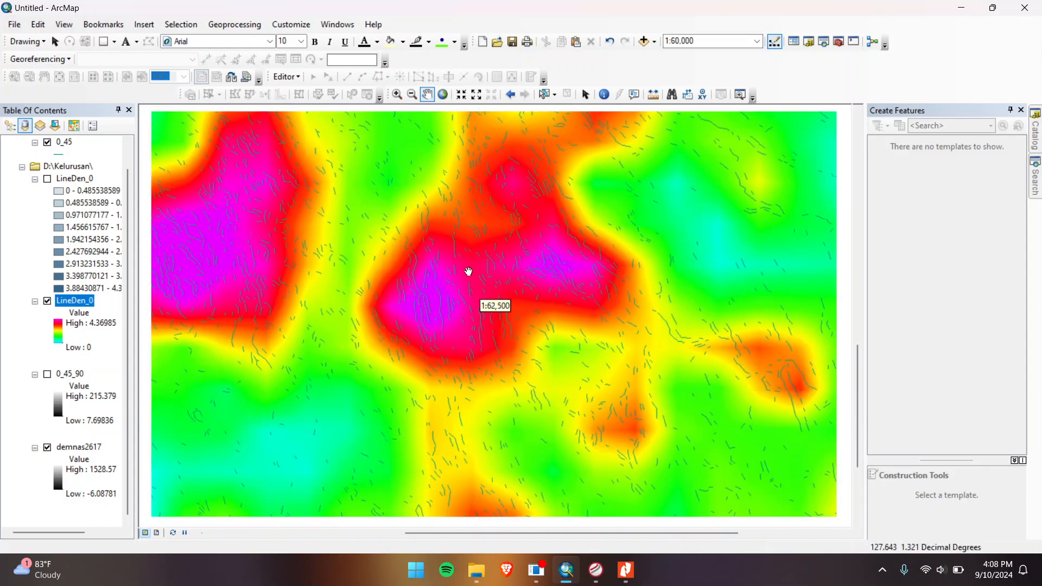
scroll(490, 288, "down", 1)
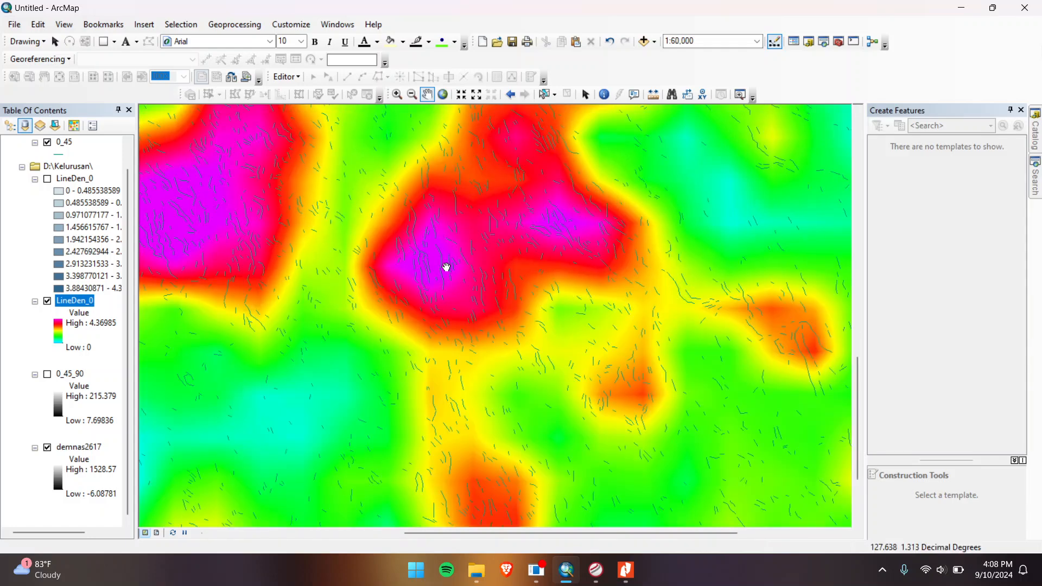
scroll(467, 279, "up", 1)
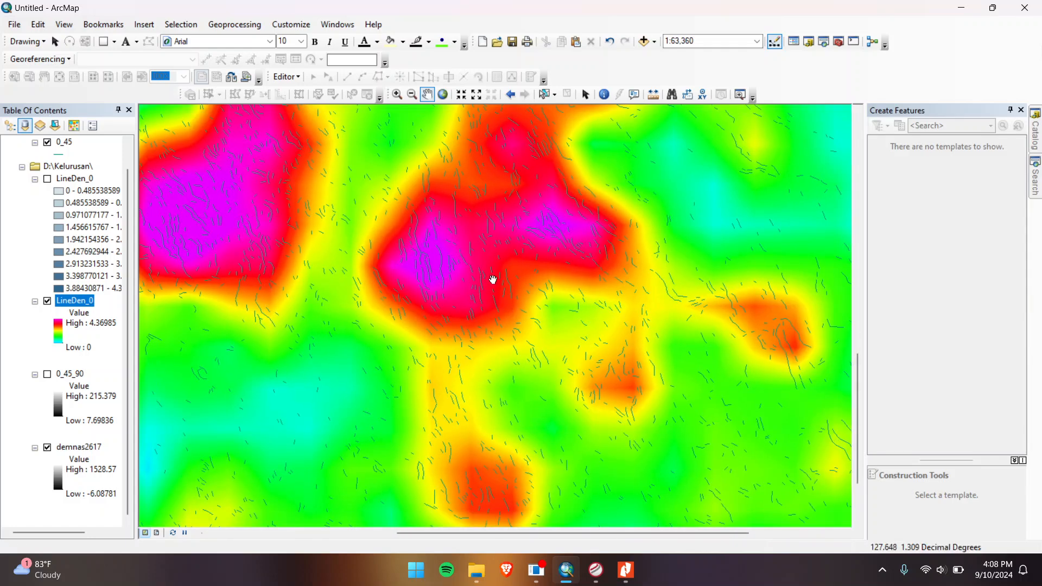
scroll(495, 275, "down", 1)
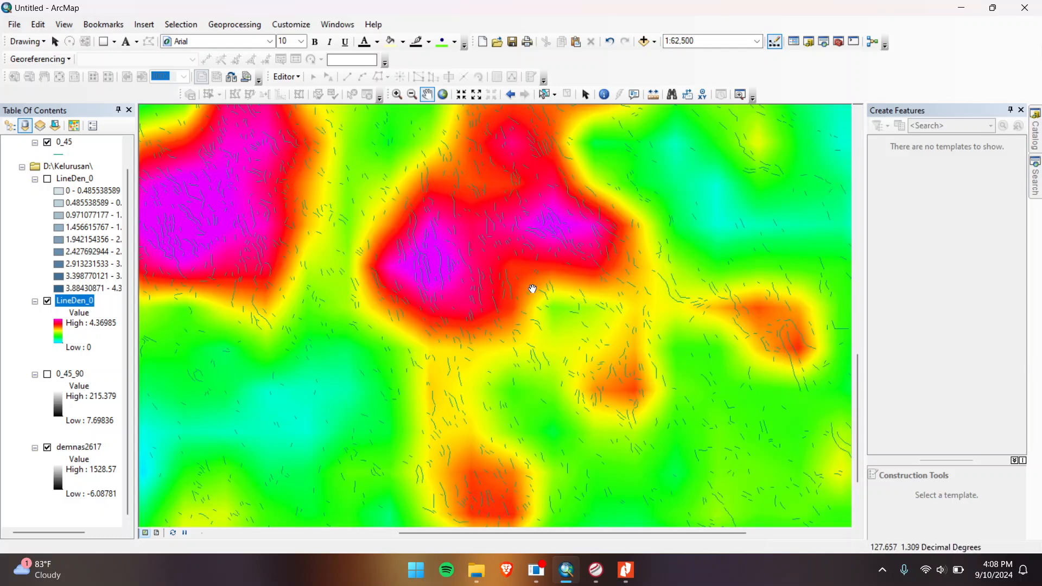
left_click_drag(461, 232, 416, 395)
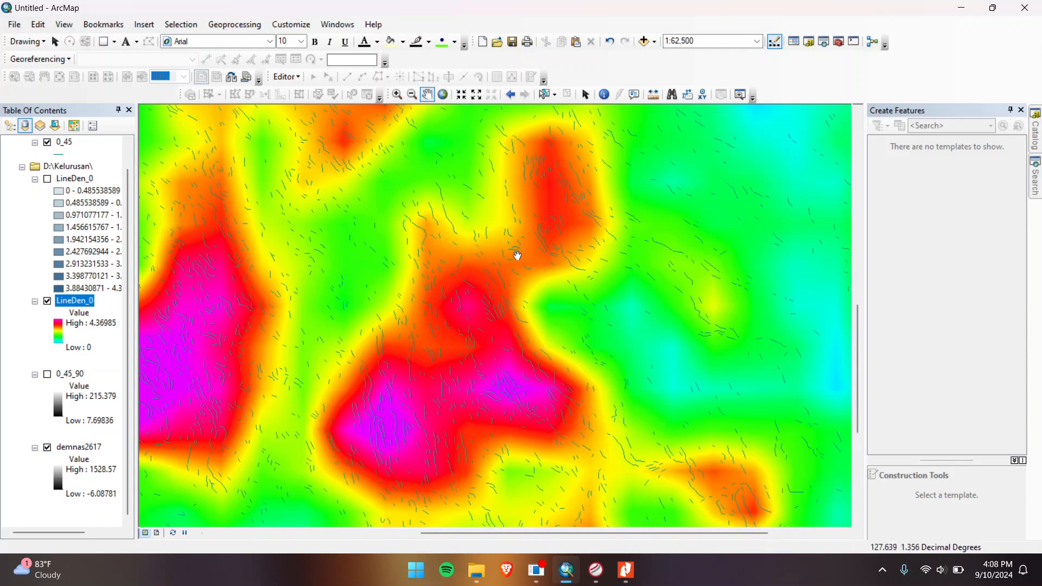
scroll(353, 263, "down", 3)
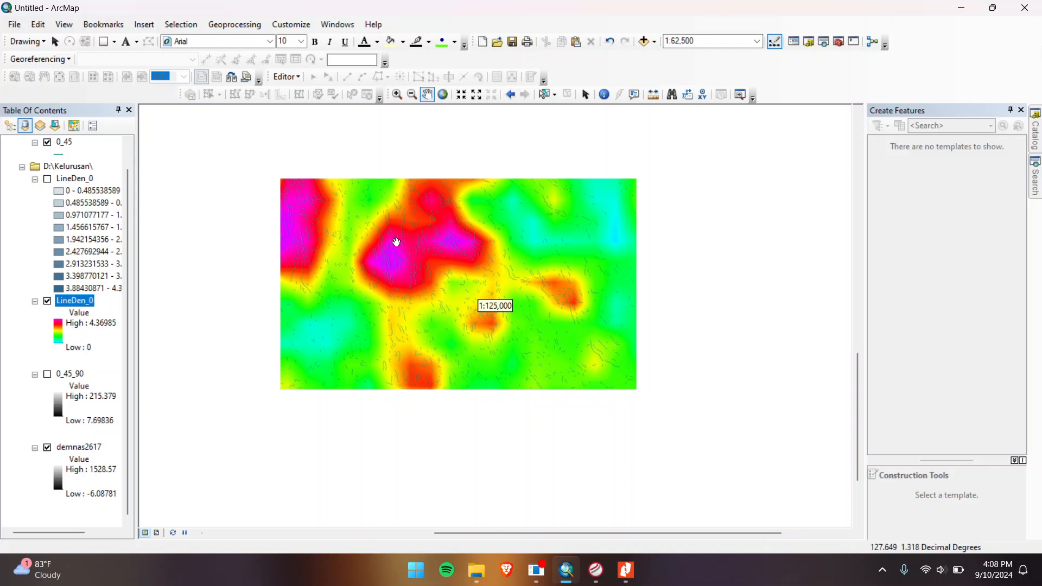
scroll(375, 236, "up", 1)
left_click_drag(369, 266, 535, 411)
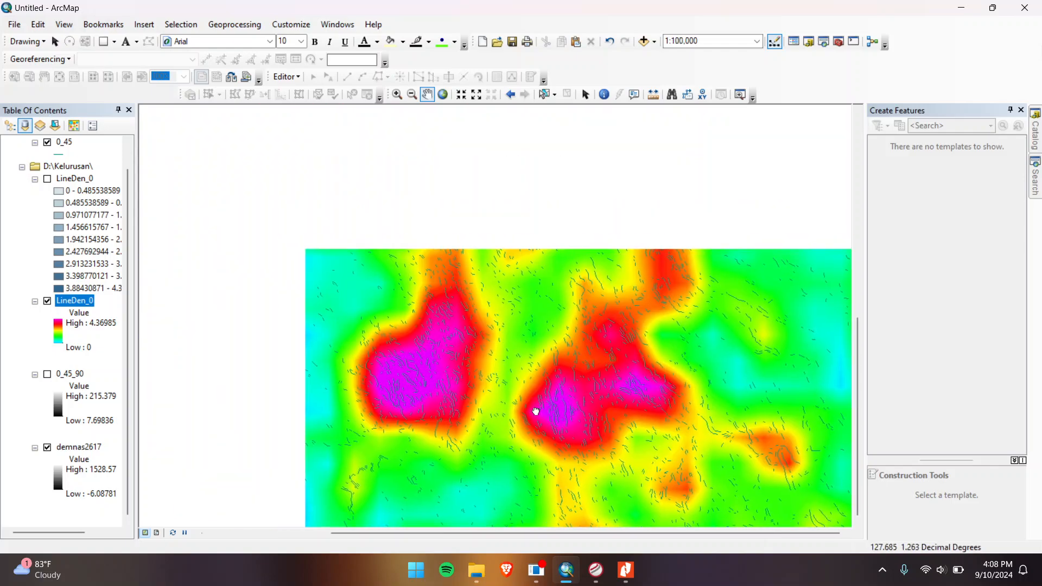
left_click_drag(431, 283, 425, 240)
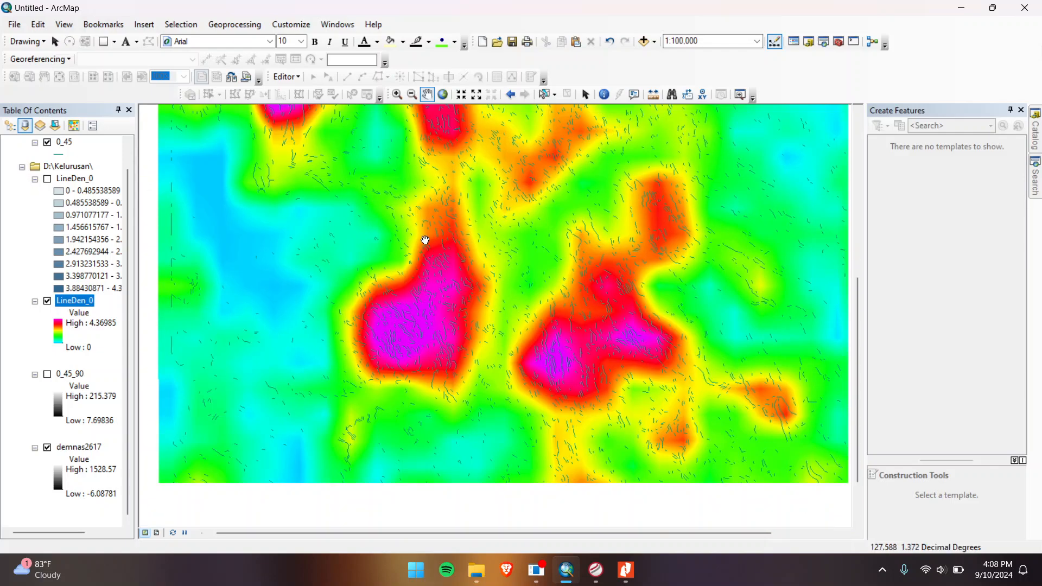
scroll(426, 239, "down", 1)
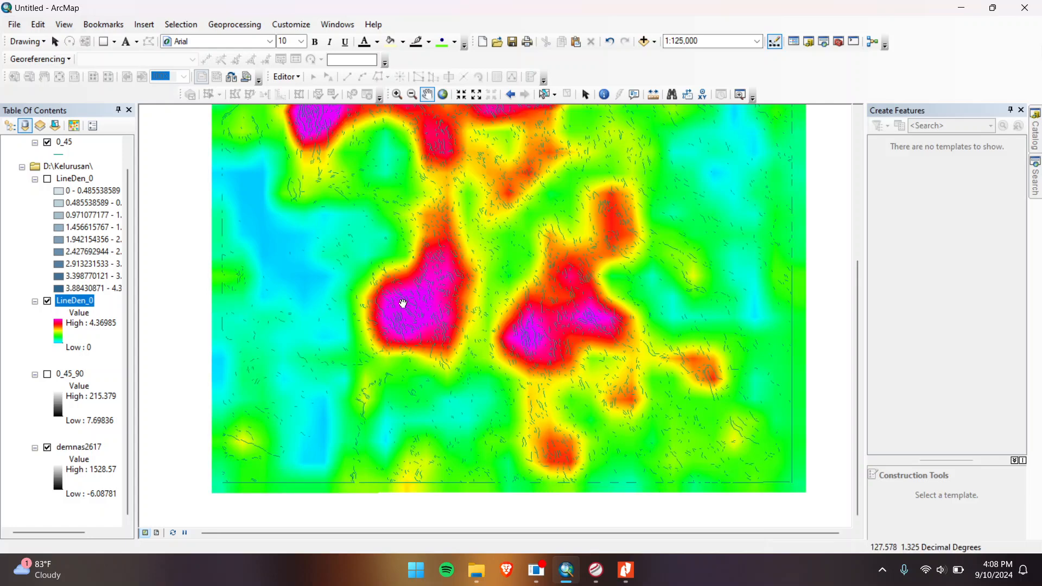
left_click_drag(403, 303, 383, 337)
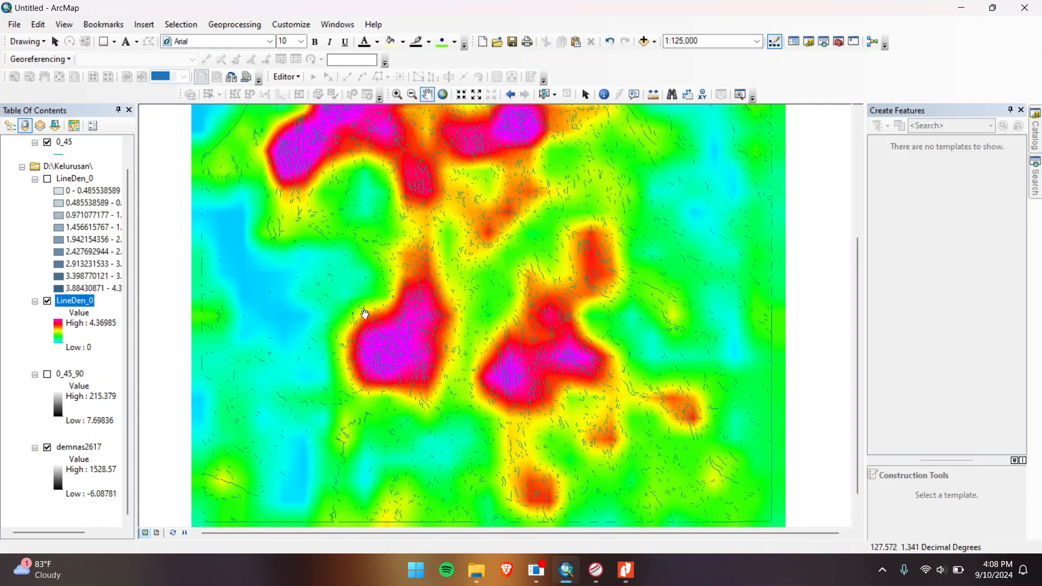